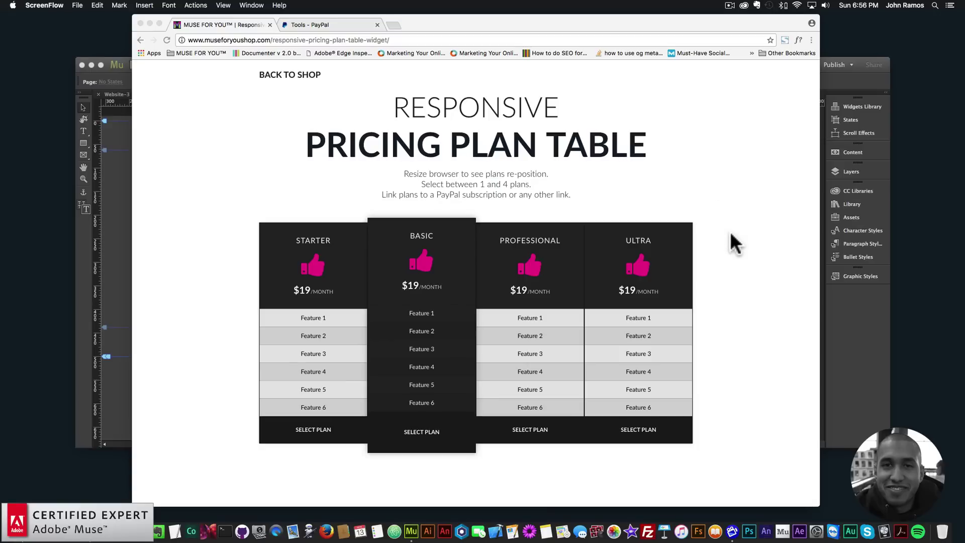
- Narrow the browser window until the pricing plans rearrange into two columns, and widen it again
left_click(819, 239)
left_click_drag(819, 239, 632, 242)
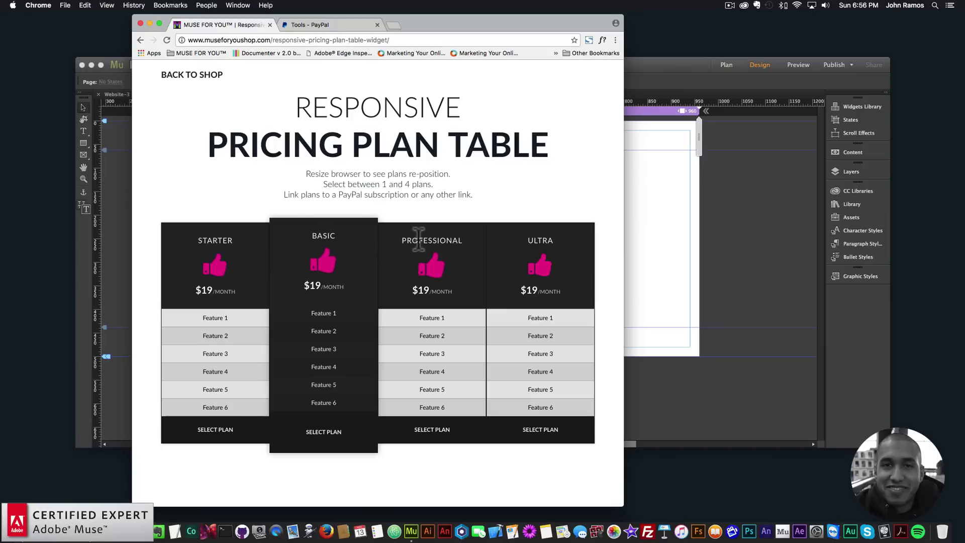
left_click_drag(624, 233, 484, 236)
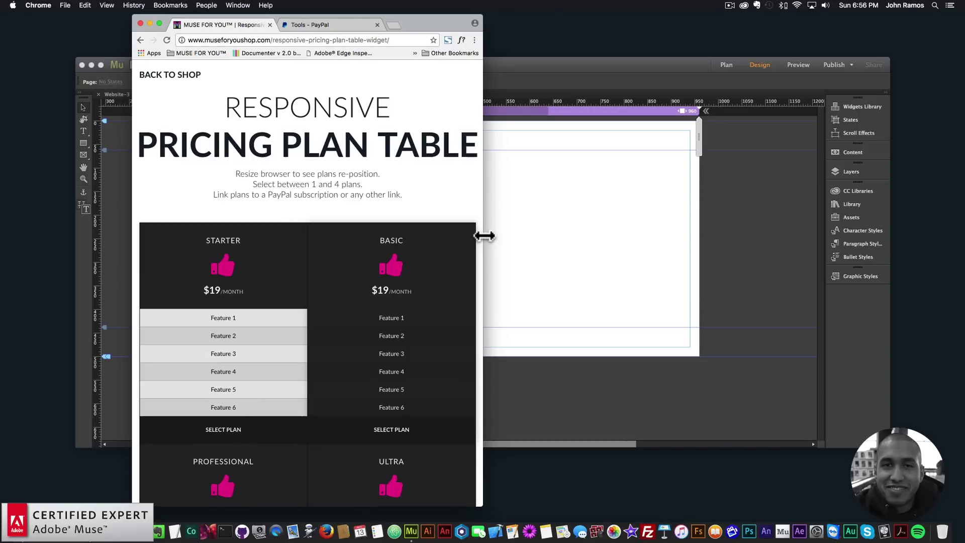
left_click_drag(484, 235, 799, 252)
- Open the Professional plan's PayPal checkout from the demo table and return to the pricing table page
scroll(231, 231, "down", 10)
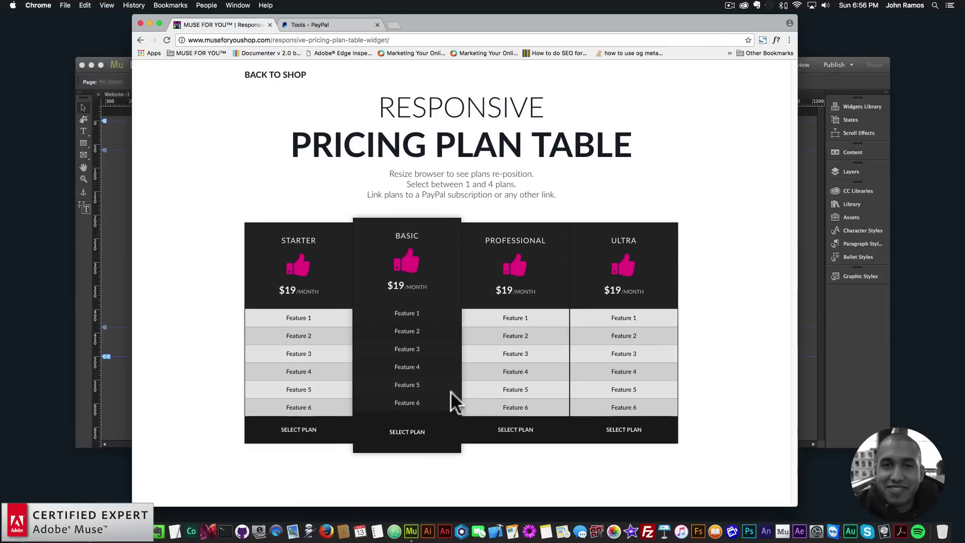
left_click(514, 429)
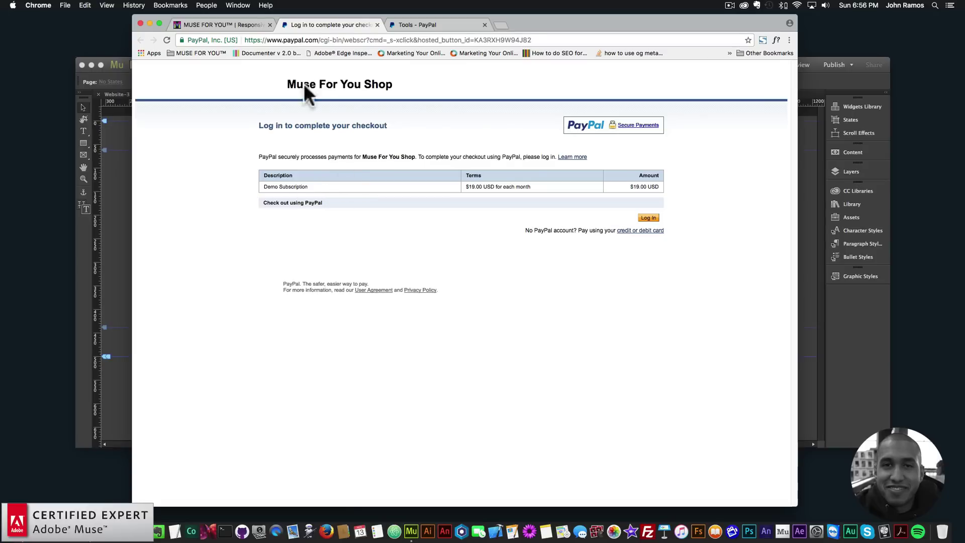
left_click(238, 23)
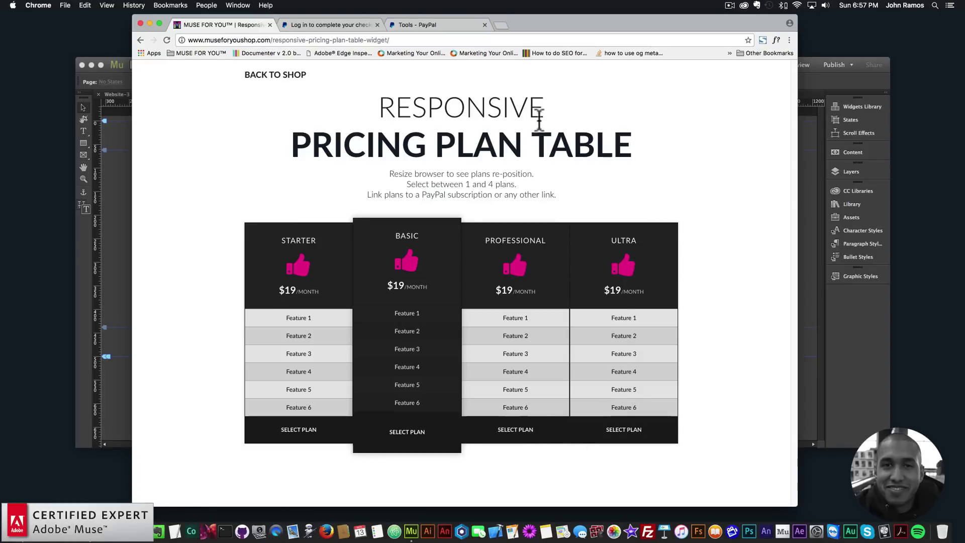
- Open museforyoushop.com in a new browser tab
left_click(502, 23)
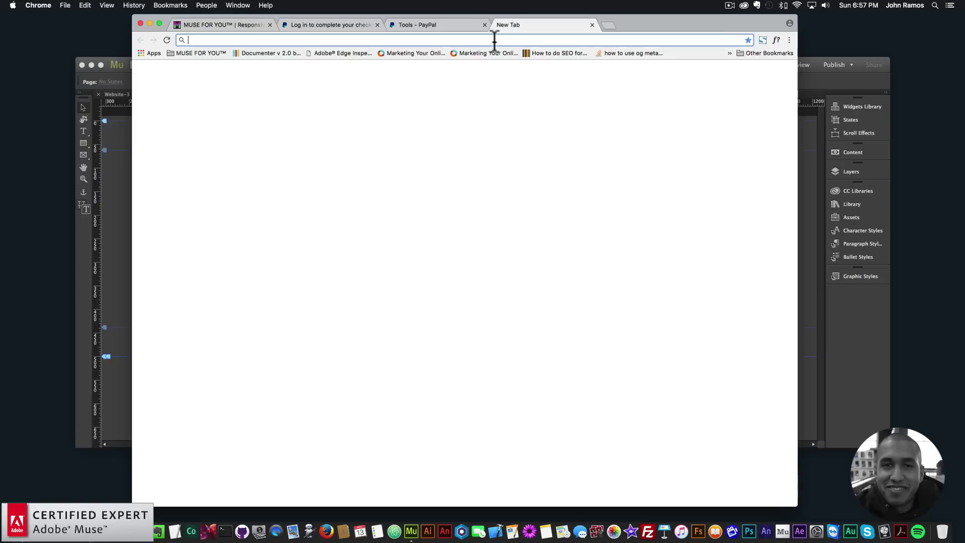
type("museforyoushop.com")
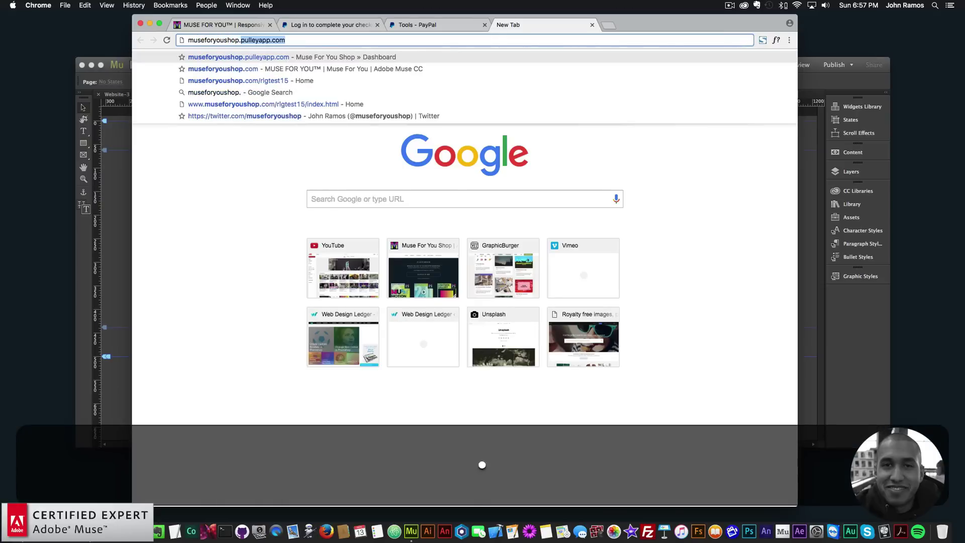
key("Return")
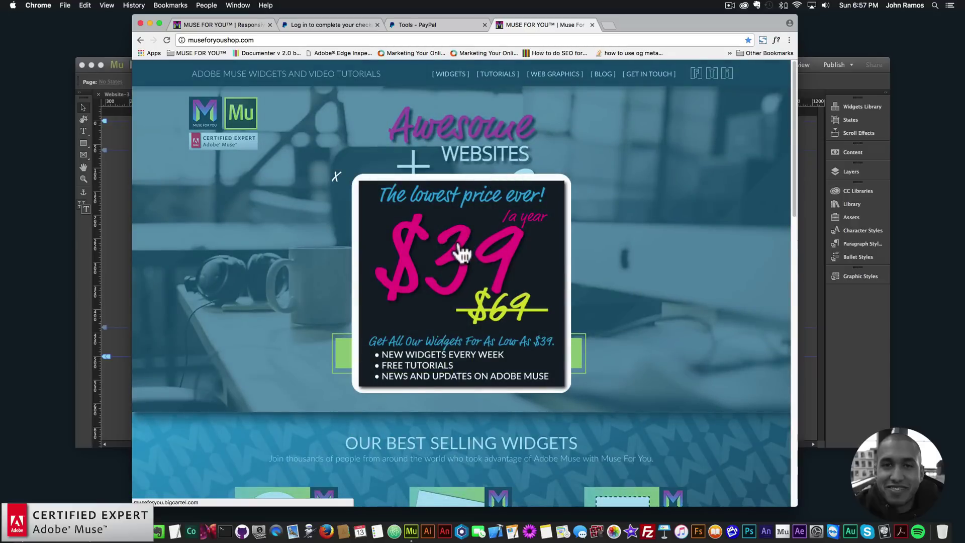
- Enter the shop through the $39 a year offer and open the Responsive Pricing Plan Table Widget product page
left_click(462, 253)
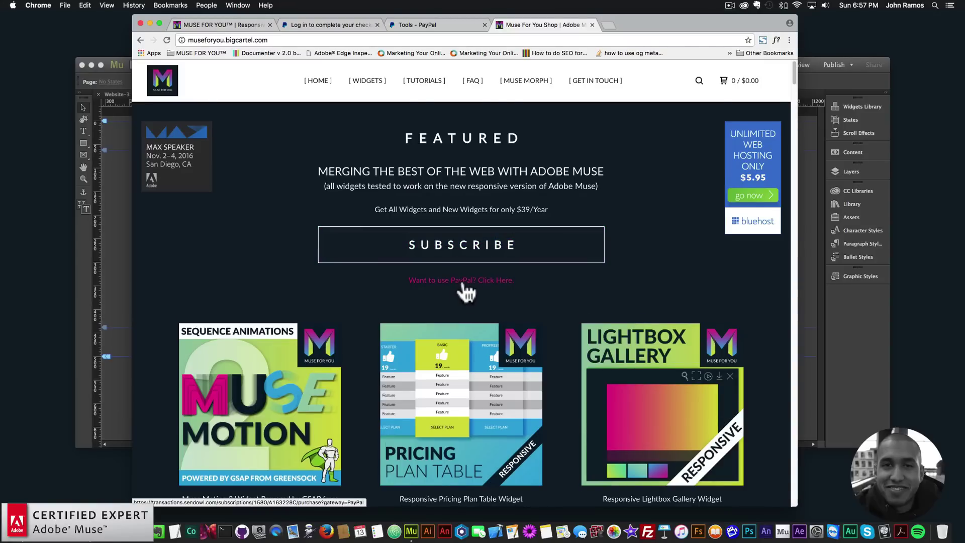
scroll(466, 292, "down", 2)
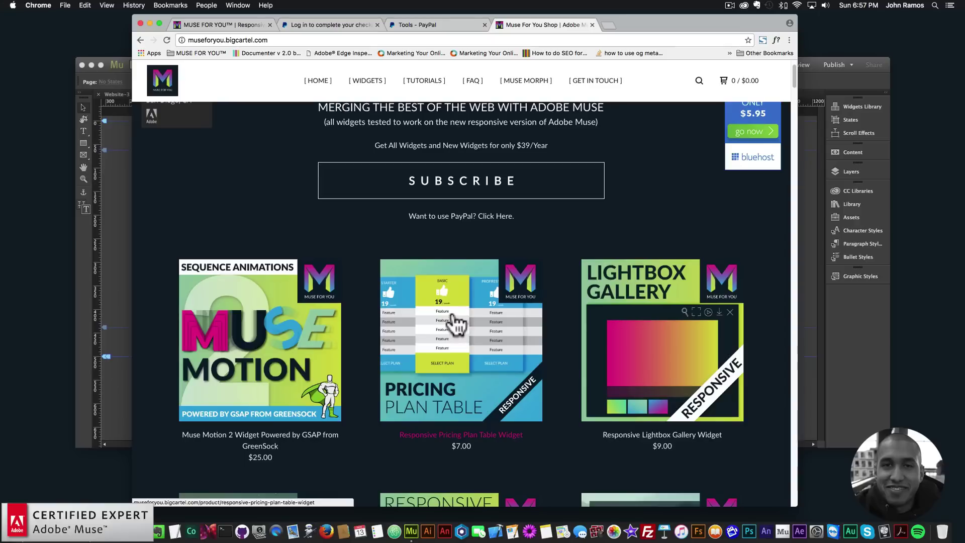
left_click(456, 324)
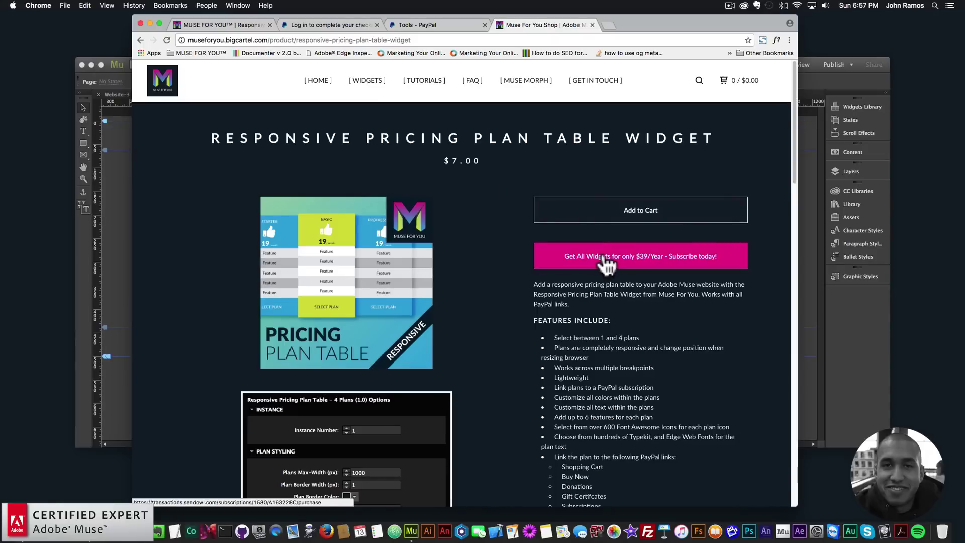
- Review the widget's feature list and option screenshots, and open its live preview in a slightly wider browser window
scroll(598, 291, "down", 5)
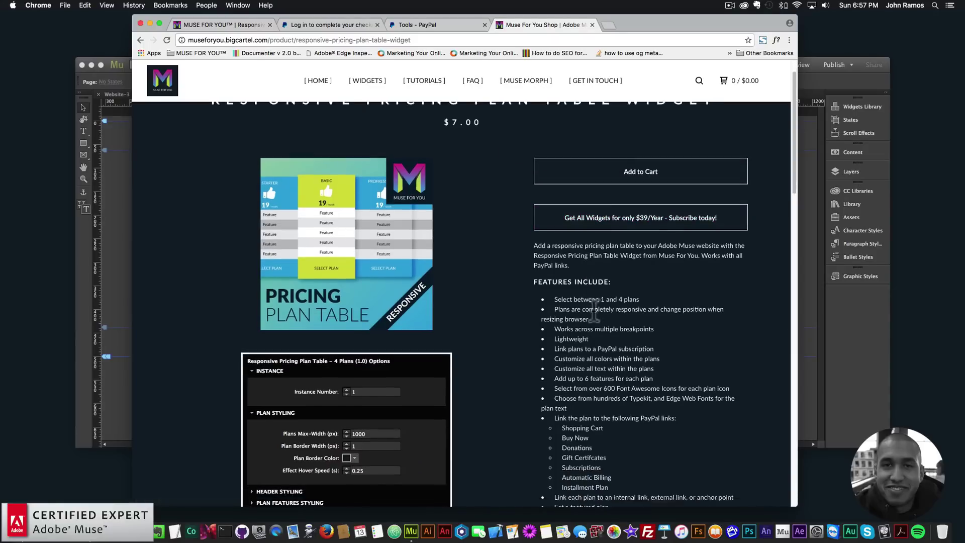
scroll(478, 297, "down", 8)
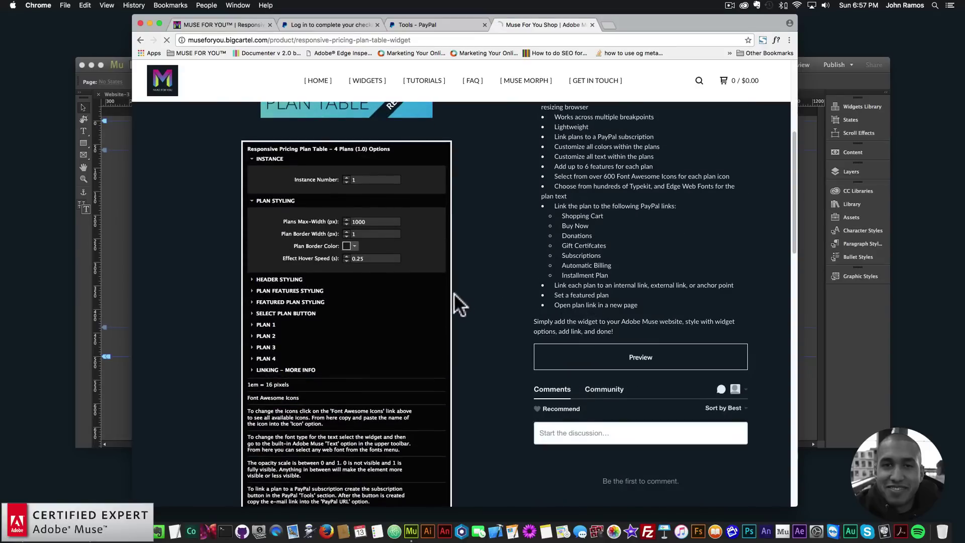
scroll(454, 302, "down", 15)
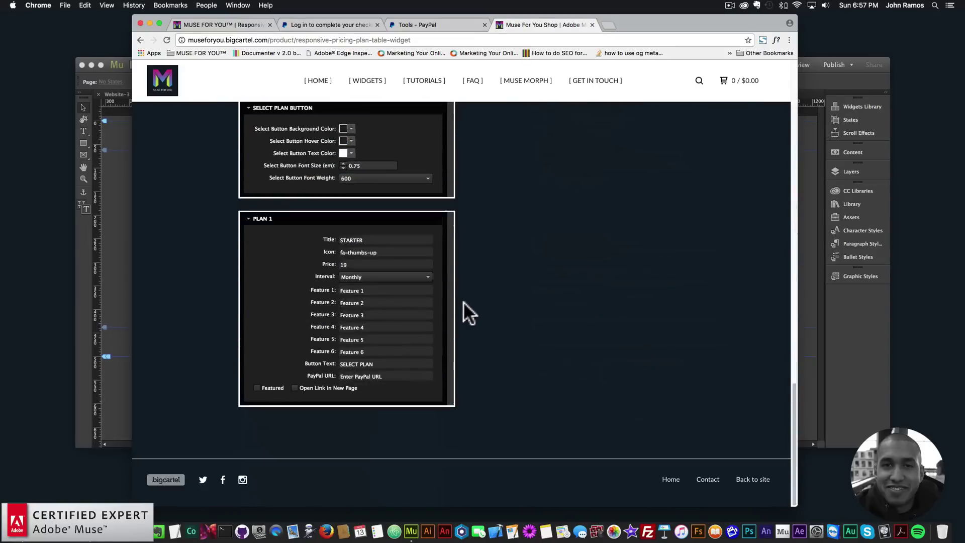
scroll(523, 300, "up", 14)
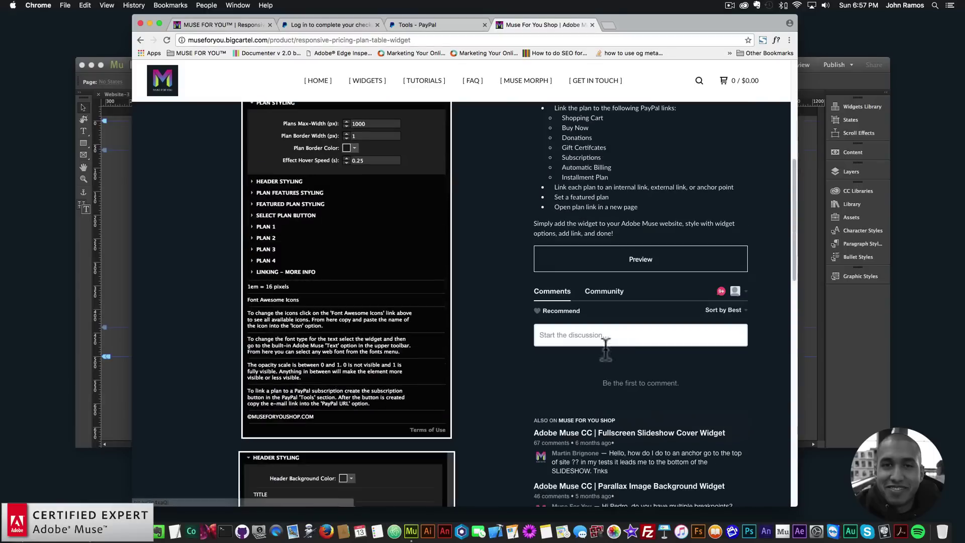
scroll(598, 354, "up", 3)
scroll(637, 363, "down", 10)
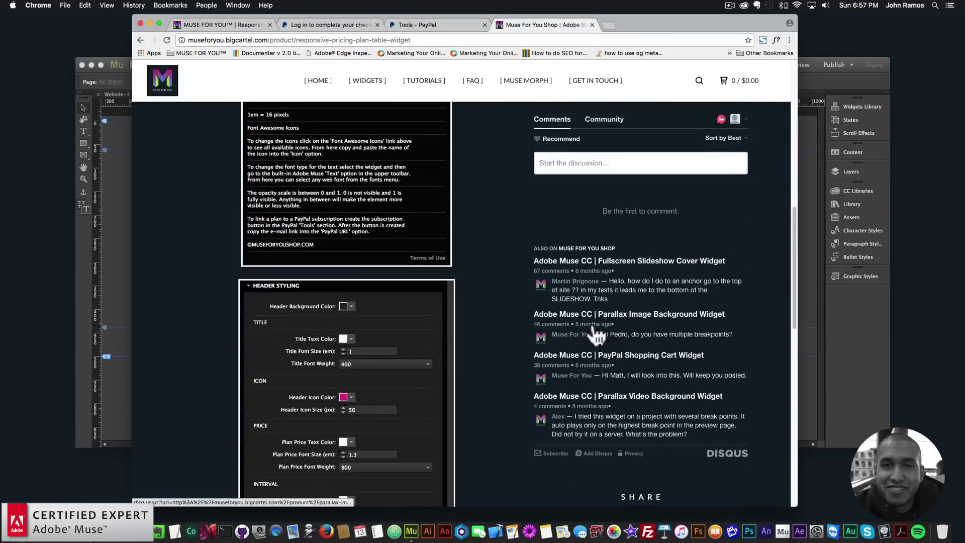
scroll(588, 292, "up", 7)
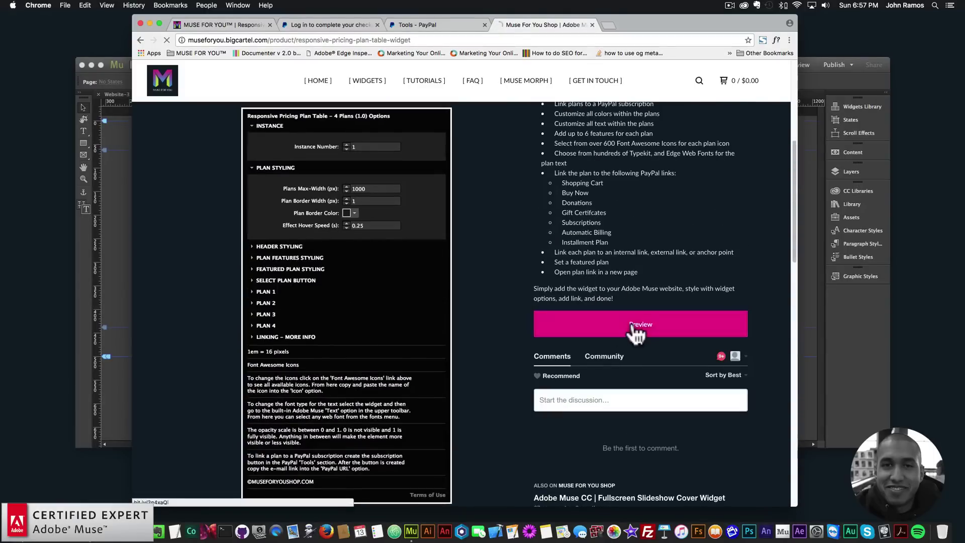
left_click(637, 328)
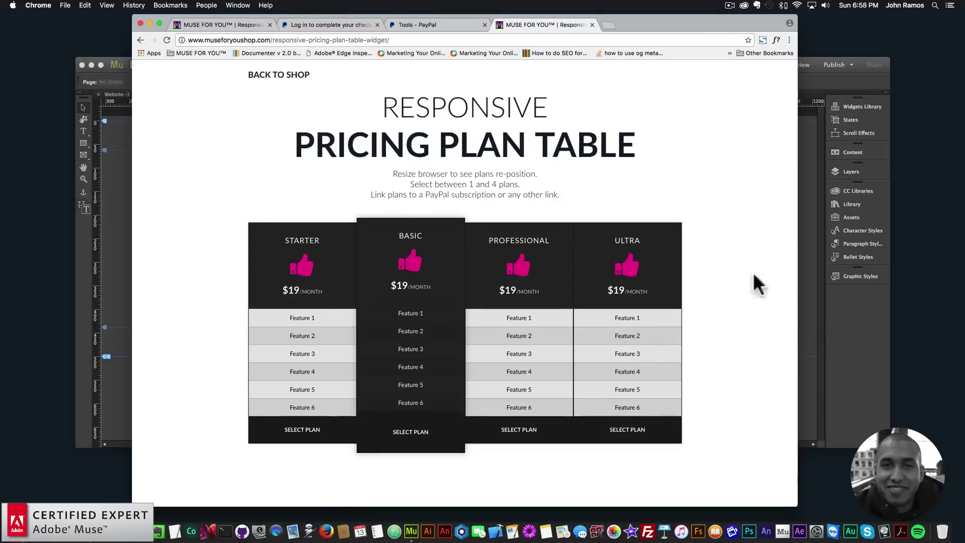
left_click_drag(799, 270, 821, 274)
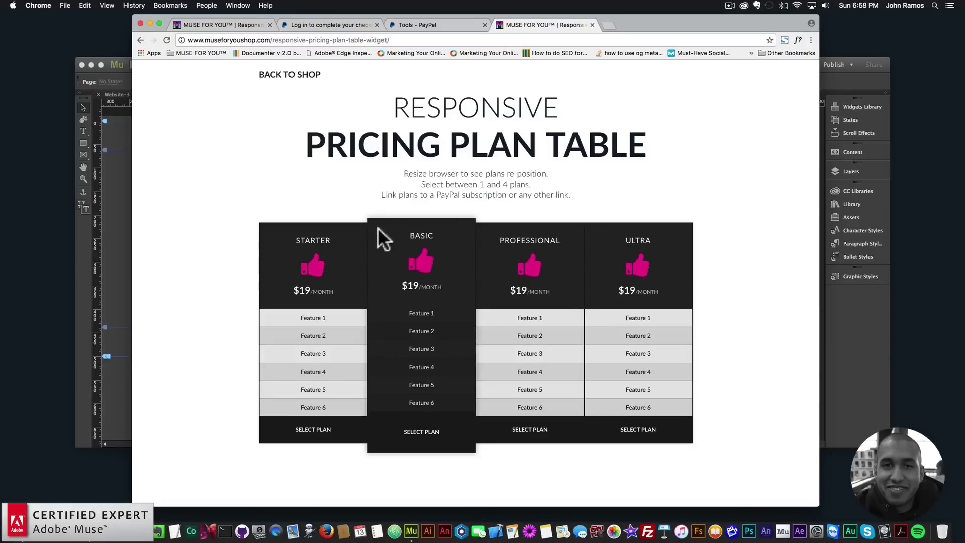
- Switch to Adobe Muse and search the Library for "rppt"
left_click(116, 193)
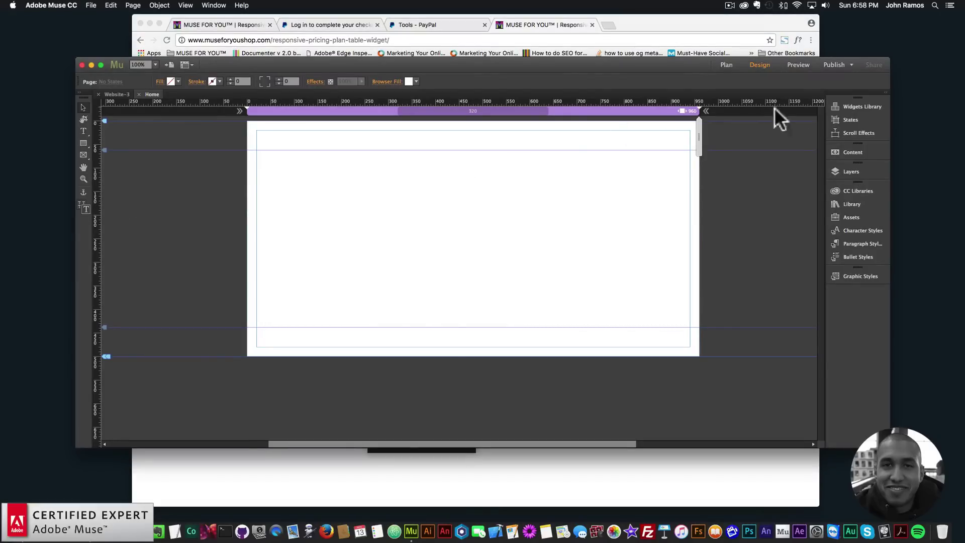
left_click(848, 204)
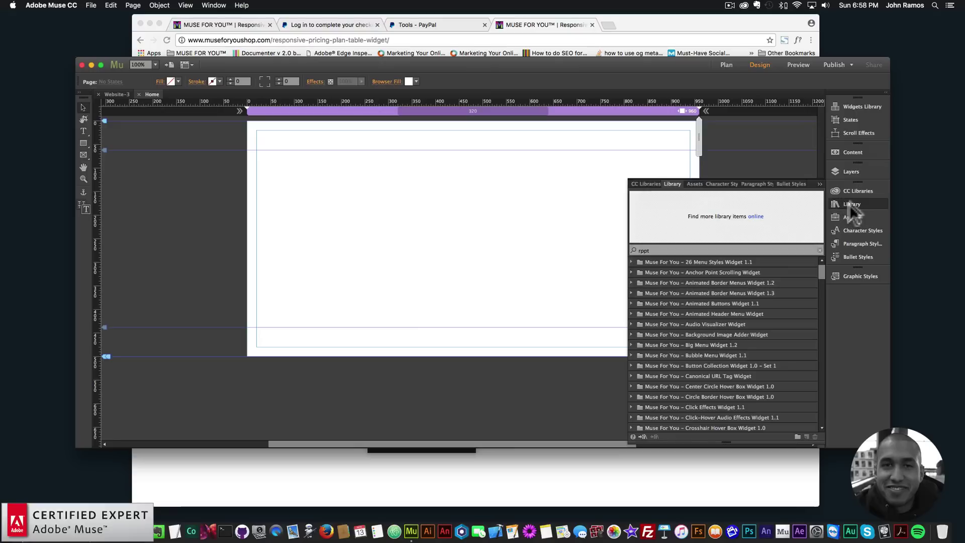
left_click(214, 6)
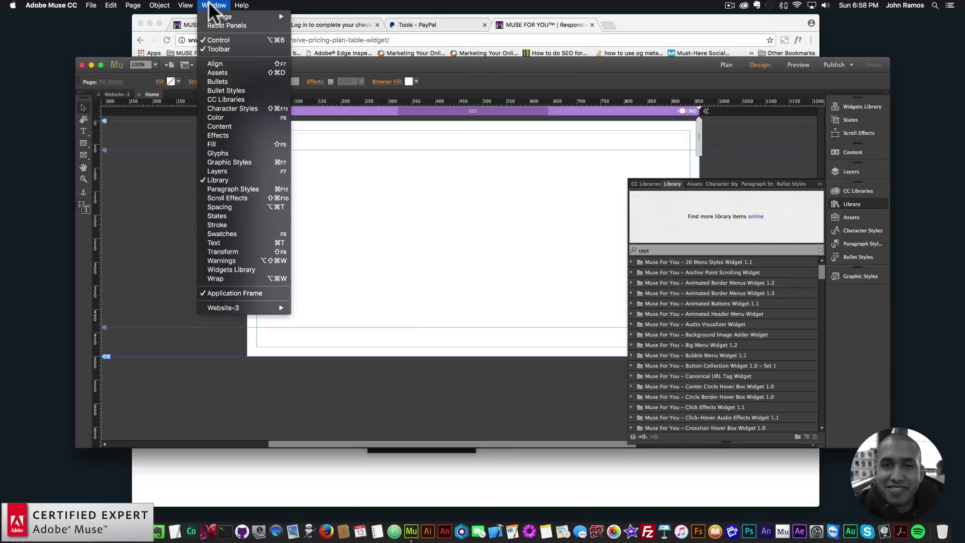
left_click(638, 250)
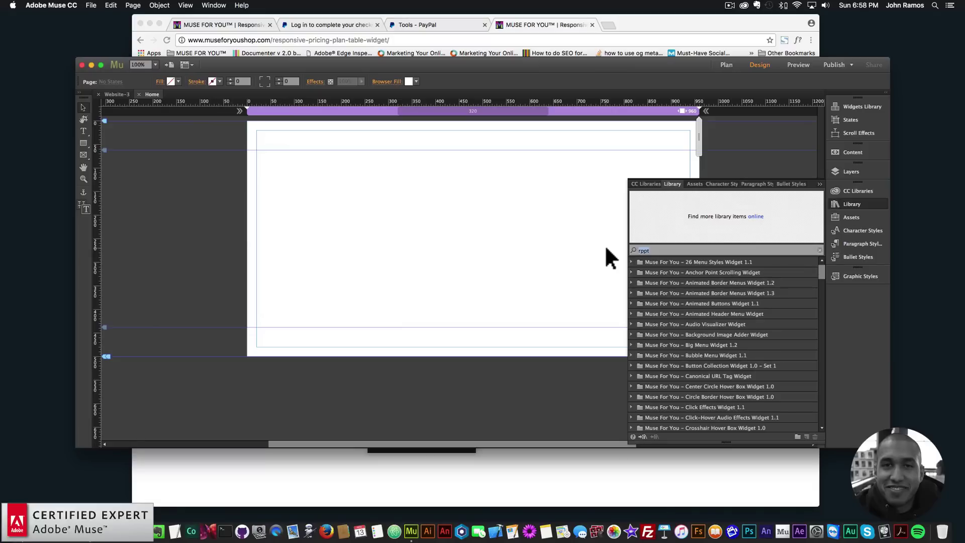
type("rppt")
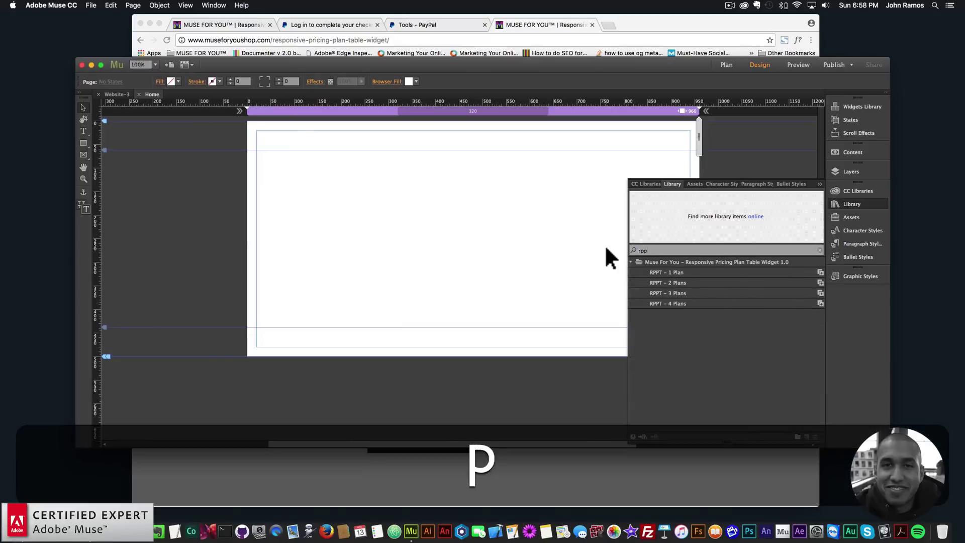
- Look through the RPPT library variants and place the RPPT – 1 Plan widget on the Home page
left_click(665, 272)
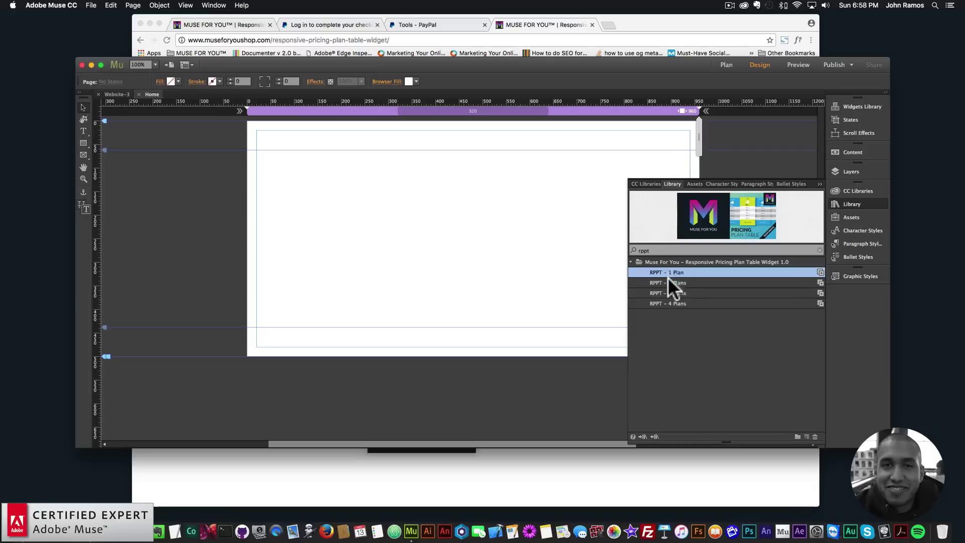
left_click(673, 281)
left_click(674, 292)
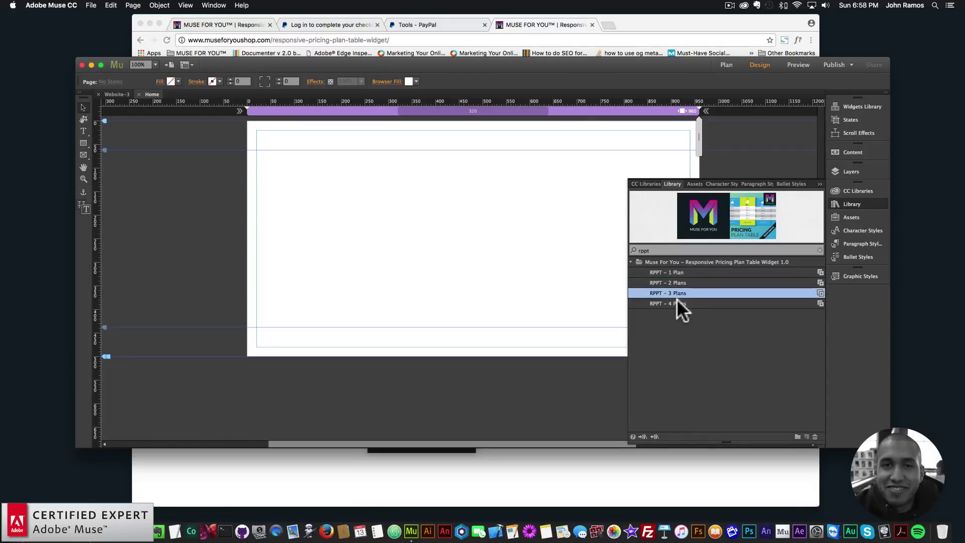
left_click(676, 302)
left_click_drag(680, 269, 324, 169)
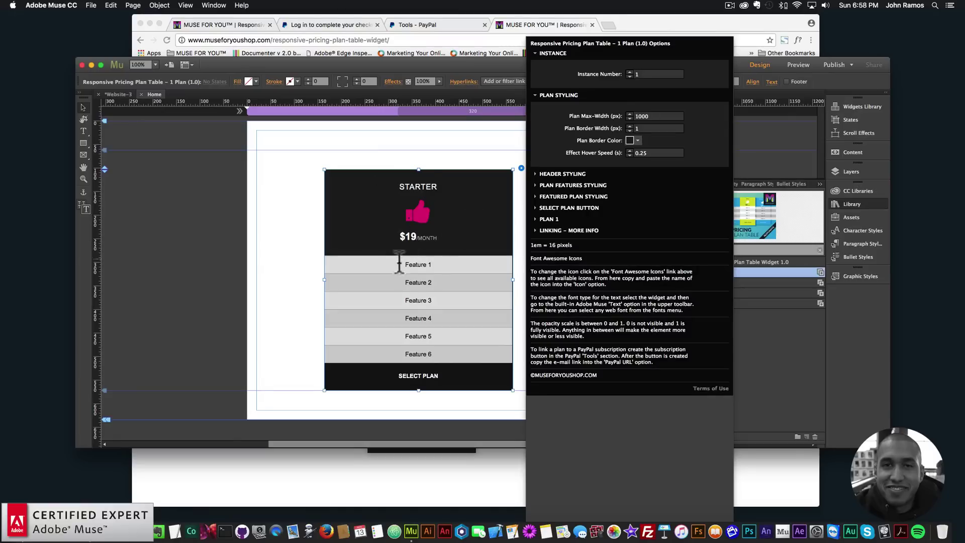
- Examine the widget's Header Styling options, collapse the styling sections, and expand the Plan 1 options down to its Title field
left_click(555, 173)
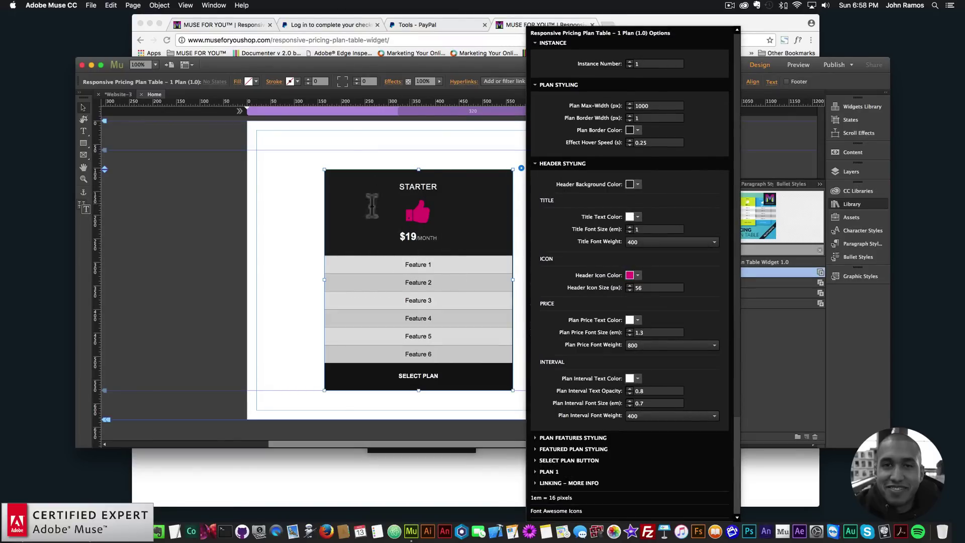
left_click(564, 163)
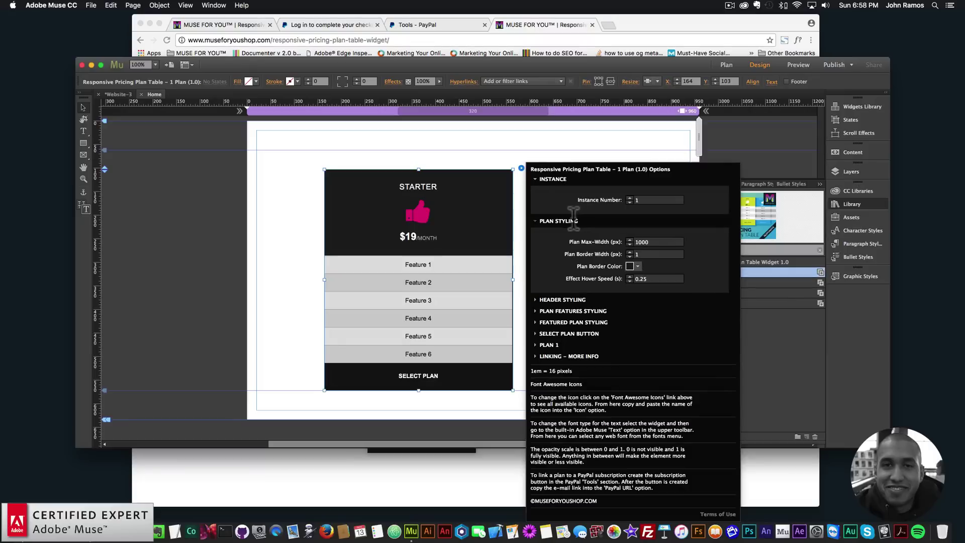
left_click(560, 238)
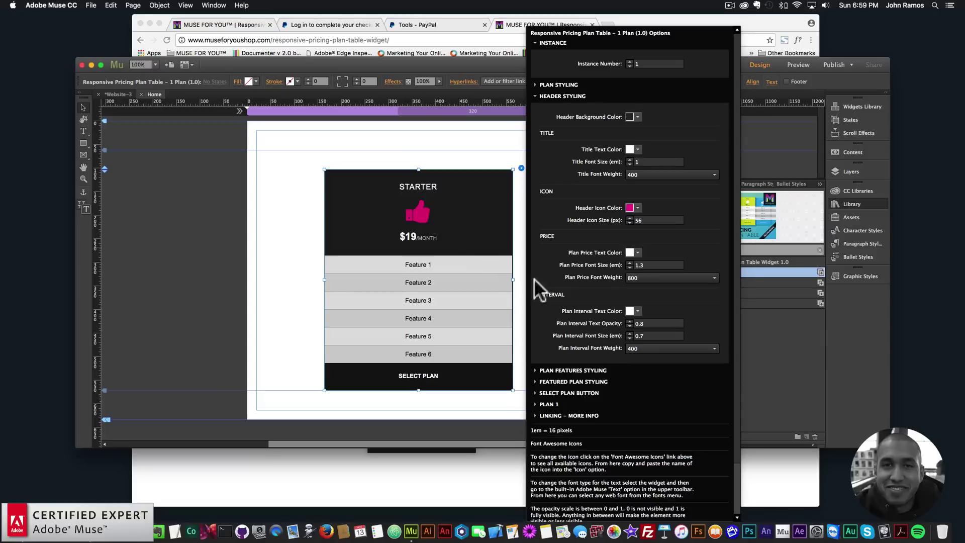
left_click(550, 405)
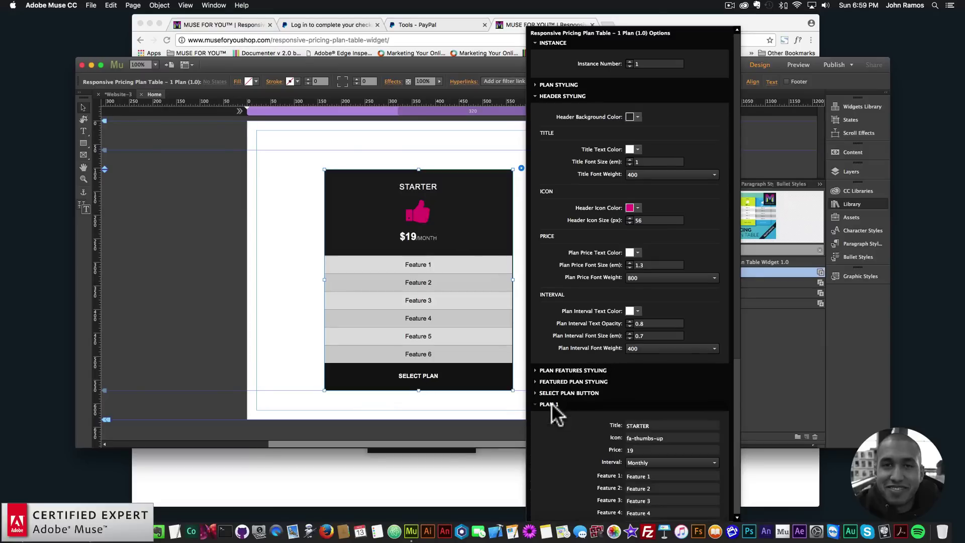
left_click(551, 94)
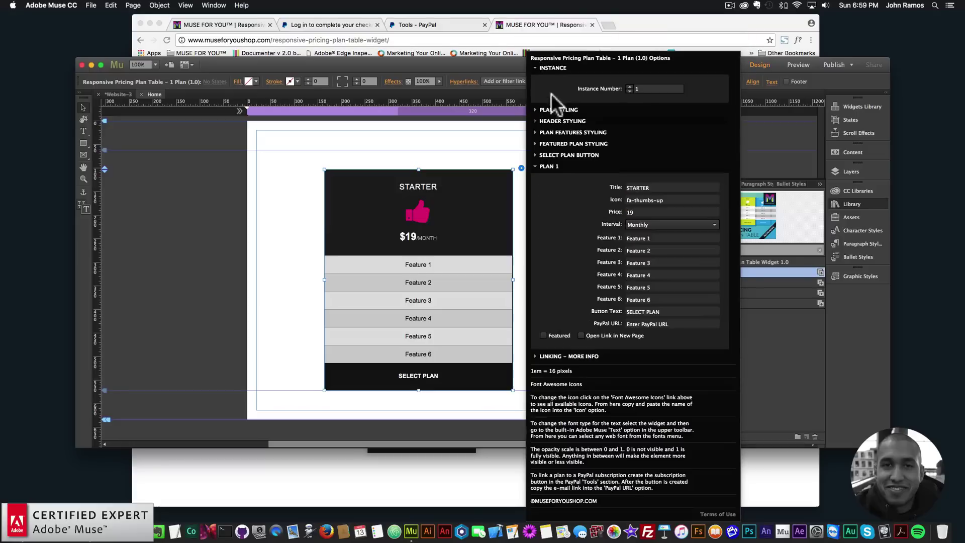
left_click(643, 187)
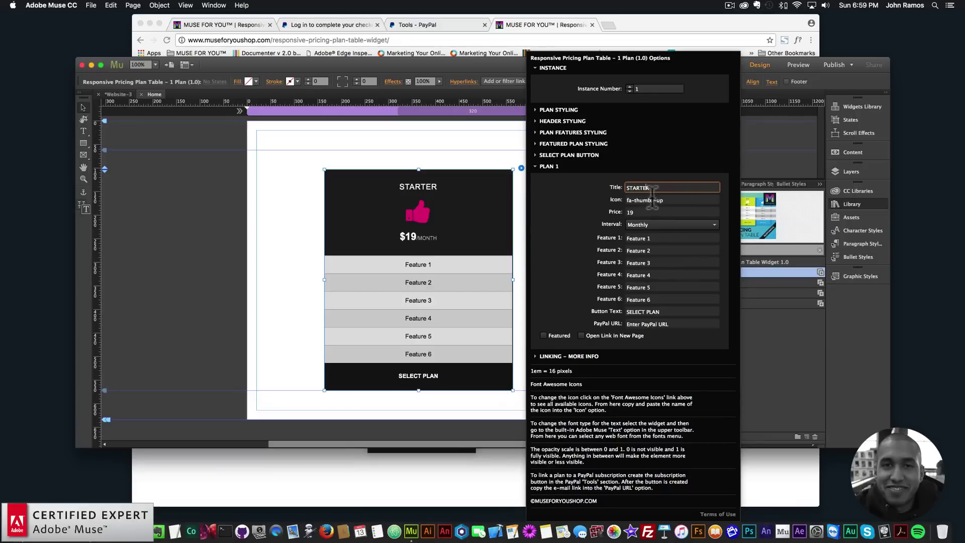
- Open the Font Awesome icons page from the widget options, dismiss the Font Awesome 5 popup, and look through the available icons
left_click(556, 383)
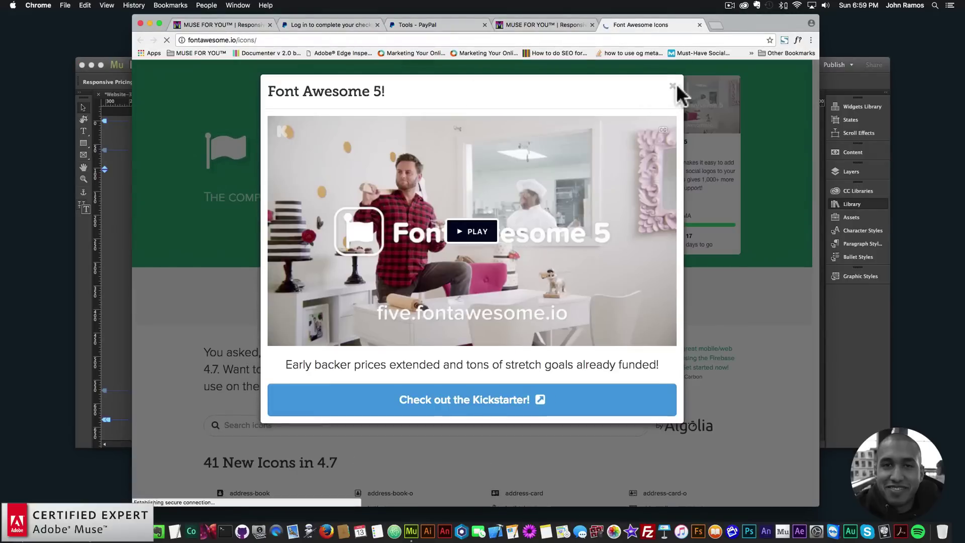
left_click(672, 91)
scroll(517, 280, "down", 10)
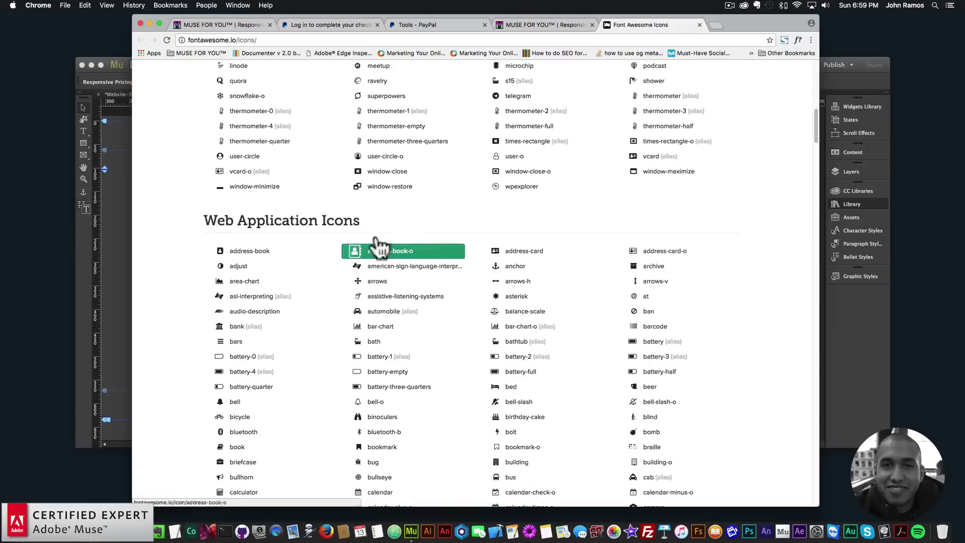
scroll(507, 224, "down", 3)
scroll(485, 248, "down", 2)
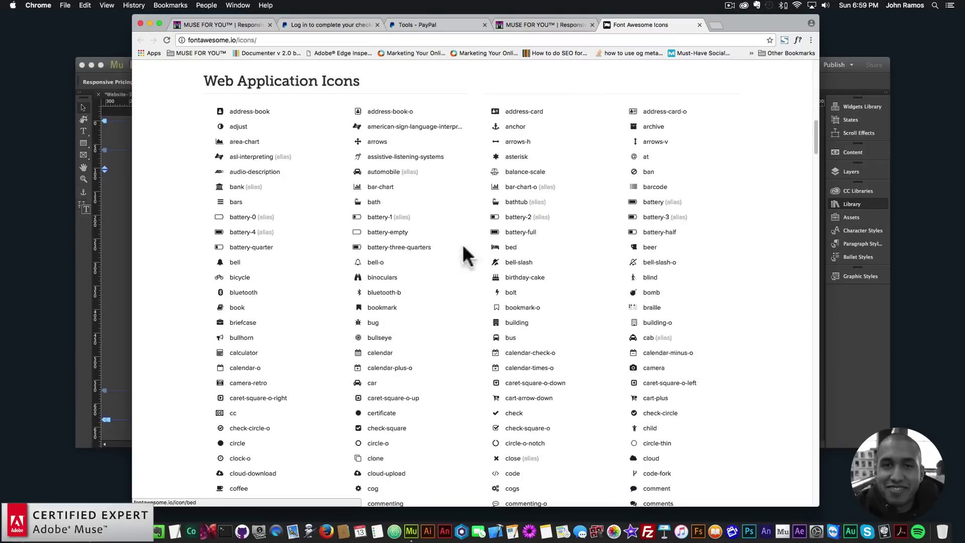
scroll(402, 286, "down", 3)
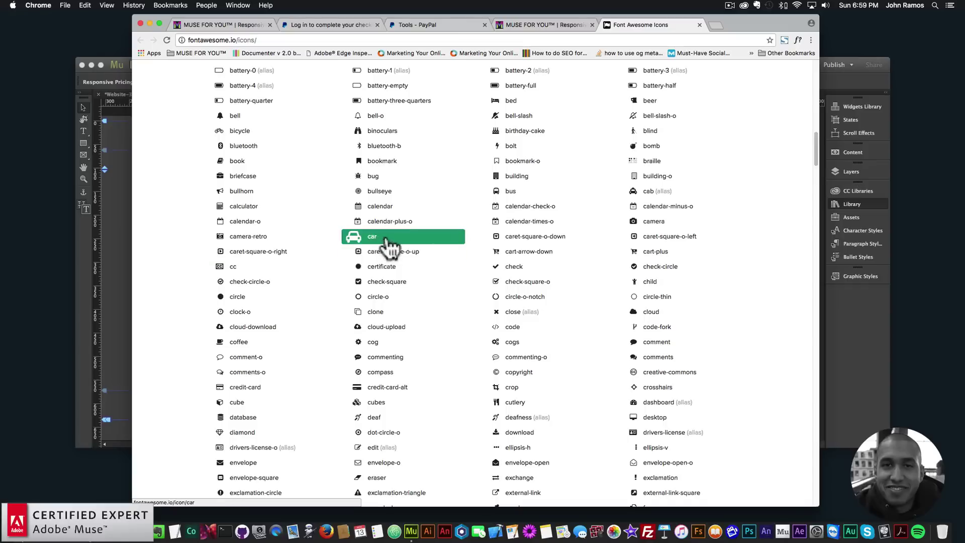
scroll(390, 247, "up", 10)
scroll(390, 246, "up", 4)
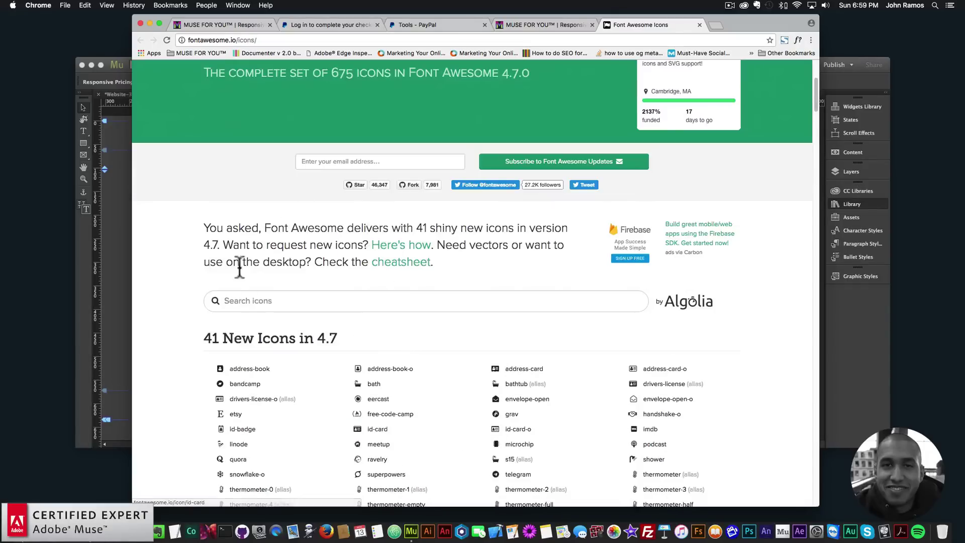
- Search the Font Awesome icons for "coffee", open the coffee icon's page, and copy its name fa-coffee
left_click(258, 300)
type("coffee")
key("Return")
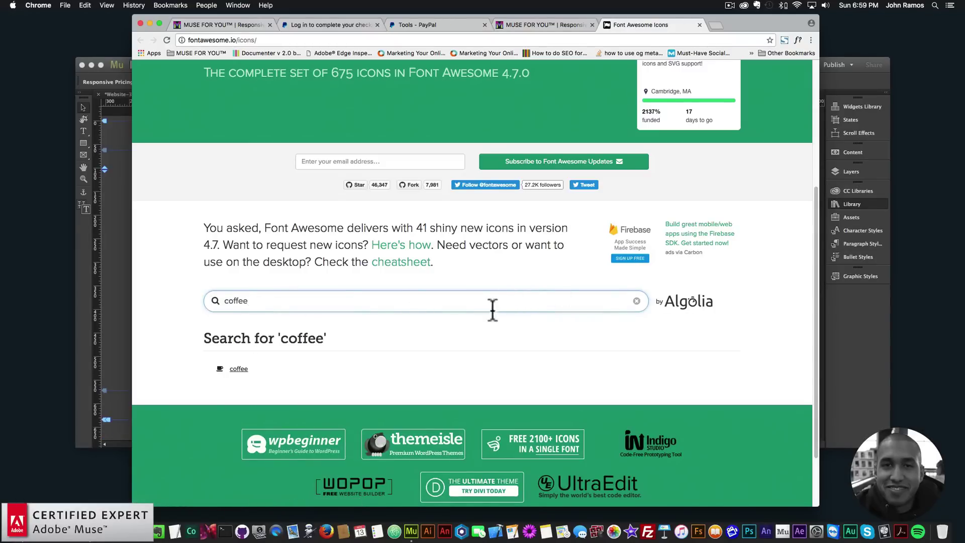
scroll(478, 334, "down", 2)
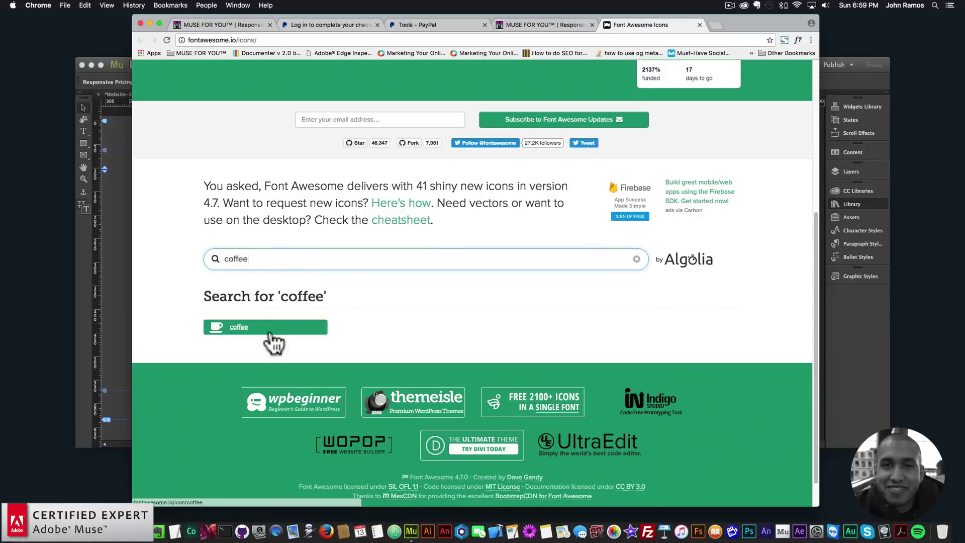
left_click(240, 332)
left_click_drag(273, 386, 221, 386)
key("super+c")
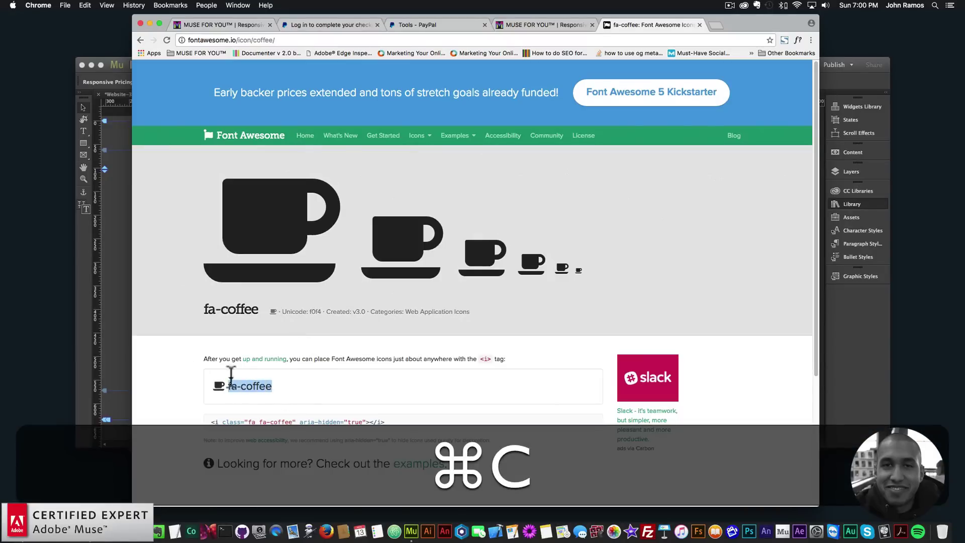
- Switch back to Adobe Muse and set the pricing widget's Plan 1 icon to fa-coffee
left_click(170, 279)
left_click_drag(666, 272, 476, 189)
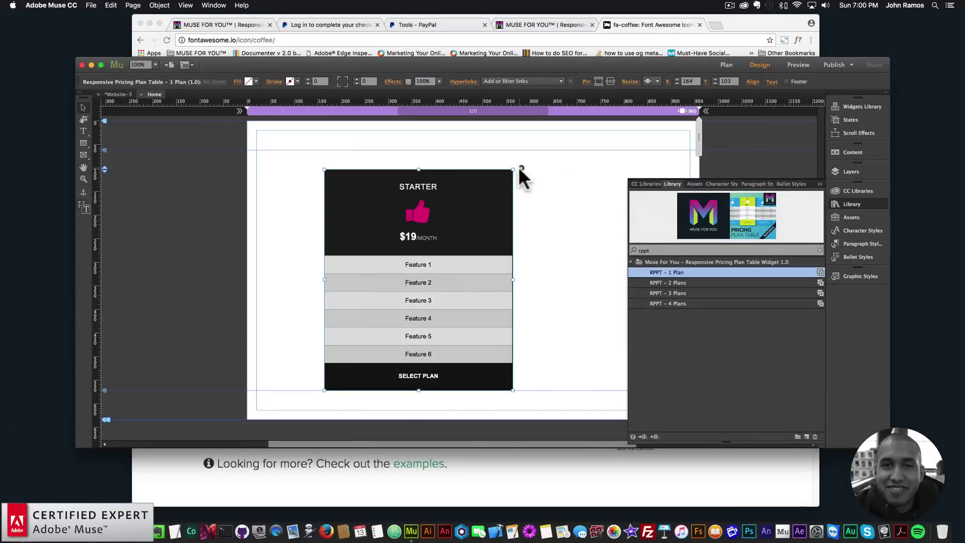
left_click(521, 168)
left_click(548, 219)
left_click(648, 242)
key("super+v")
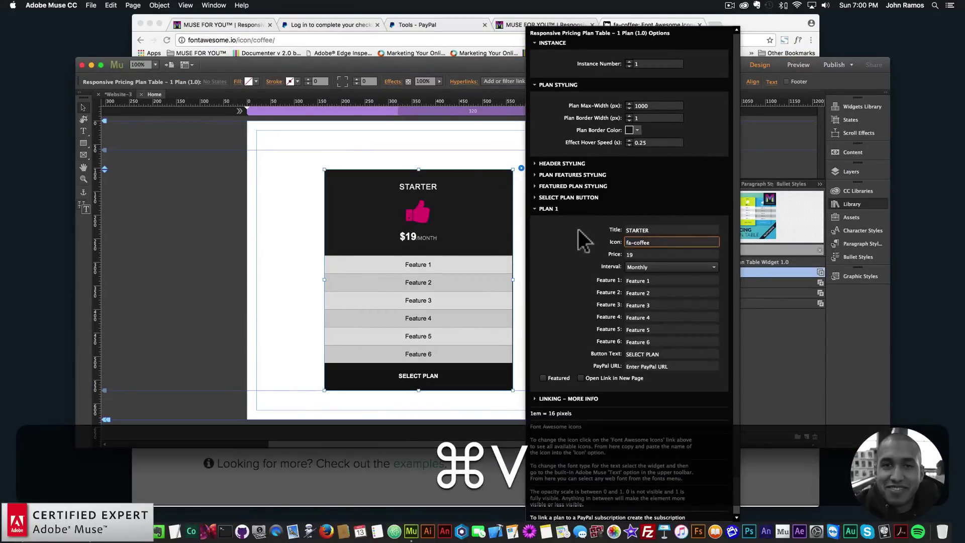
key("Return")
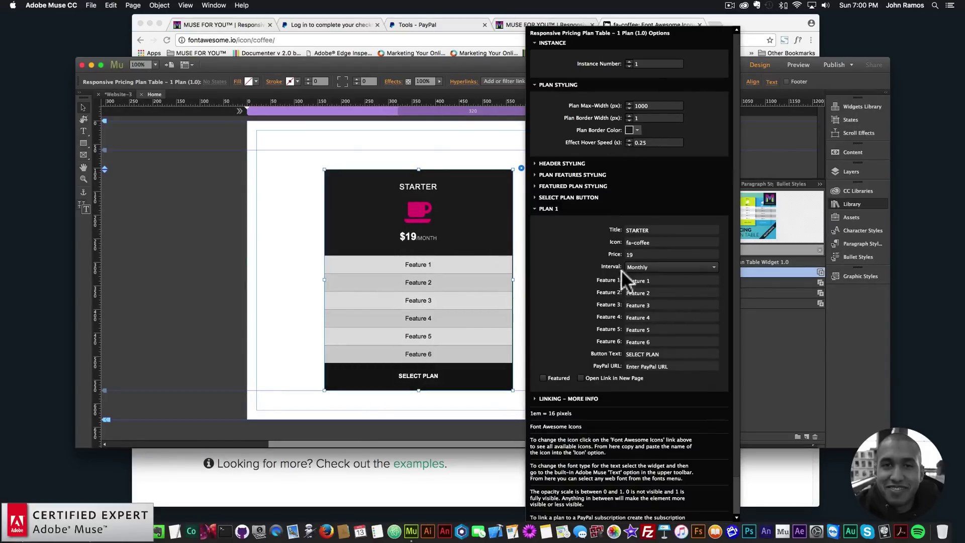
- Review Plan 1's Feature 1, Button Text and PayPal URL fields, and close the widget options
left_click(638, 283)
left_click(645, 354)
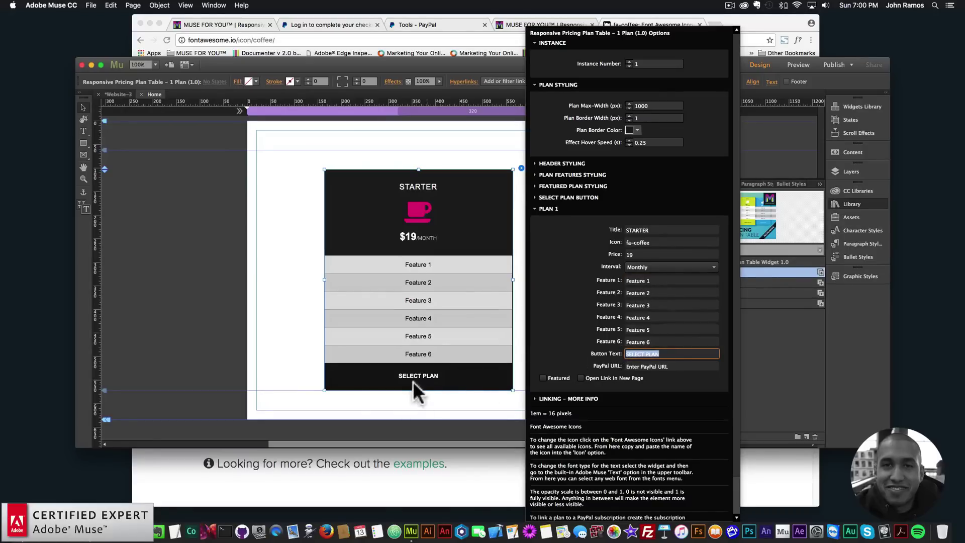
left_click(672, 365)
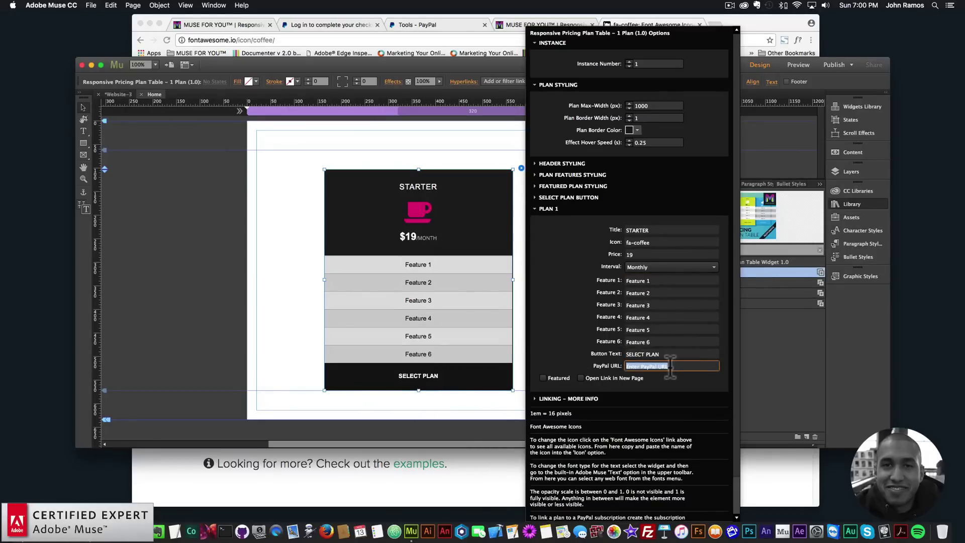
left_click(250, 200)
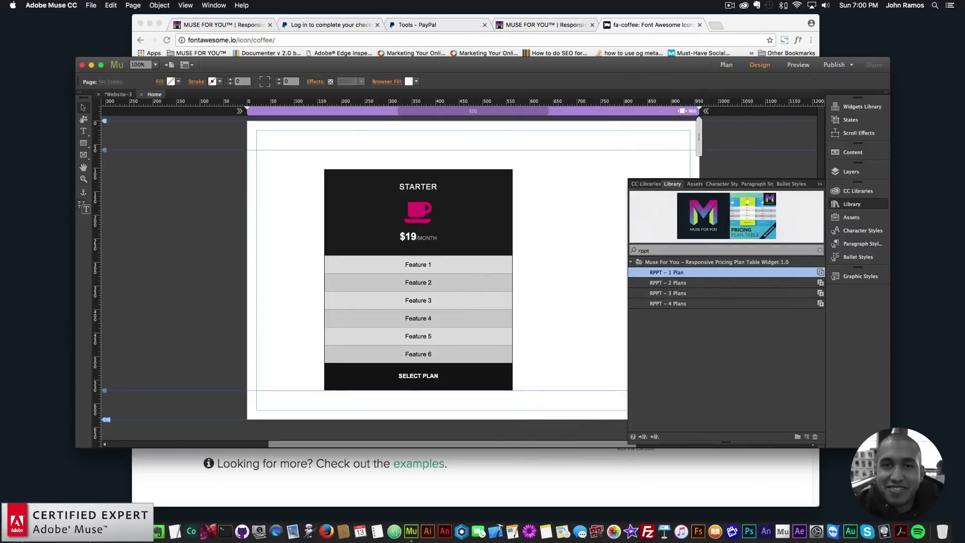
- In Finder, read the Creating a Subscription Link in PayPal document, view infographic.png, and close both files
left_click(12, 531)
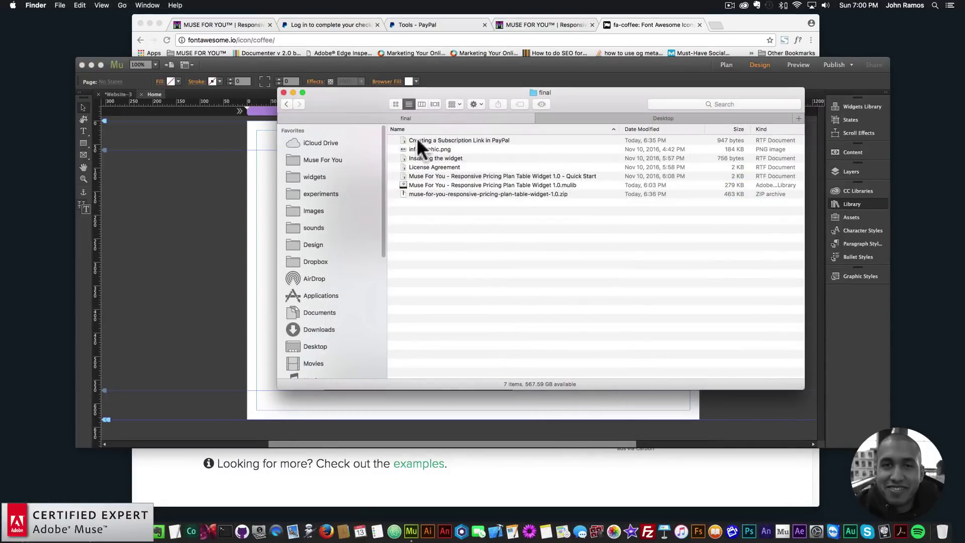
double_click(417, 137)
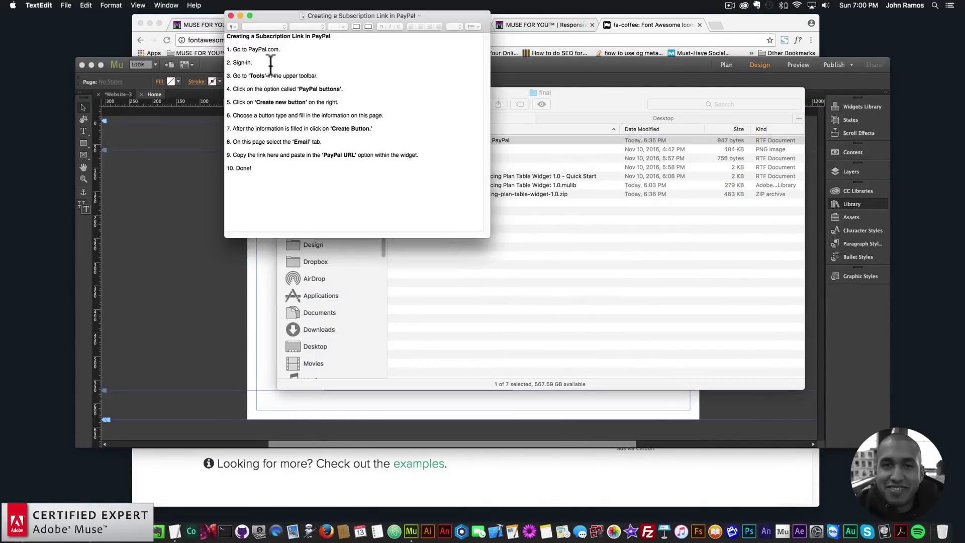
left_click(230, 15)
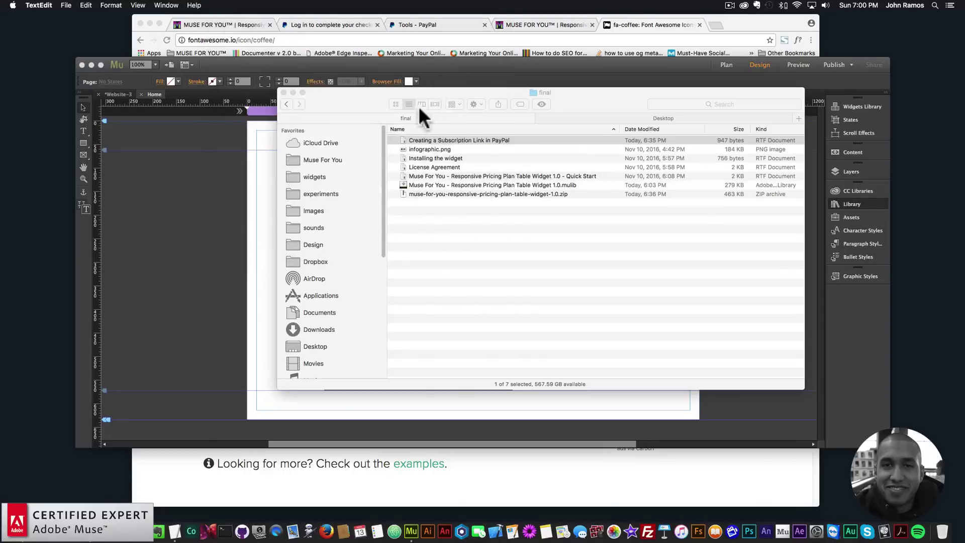
double_click(419, 148)
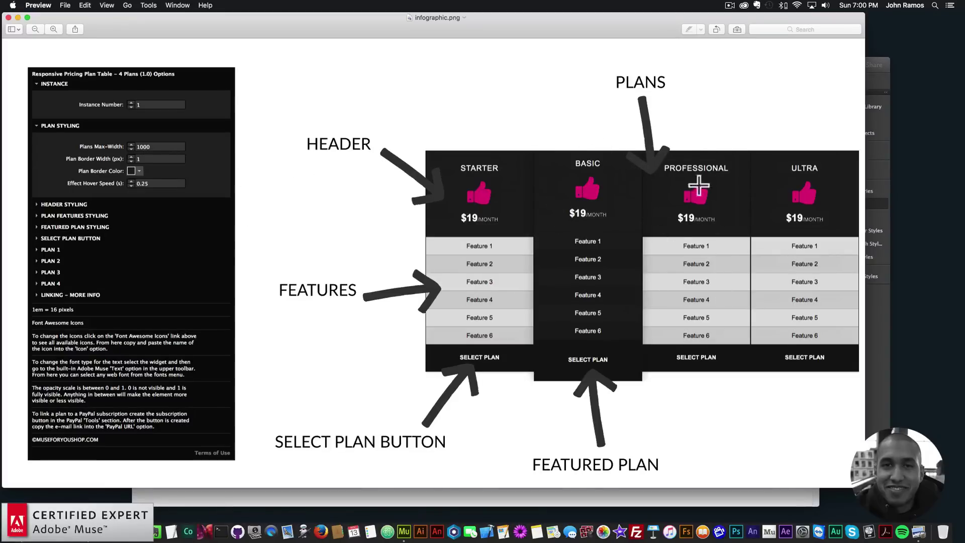
left_click(8, 17)
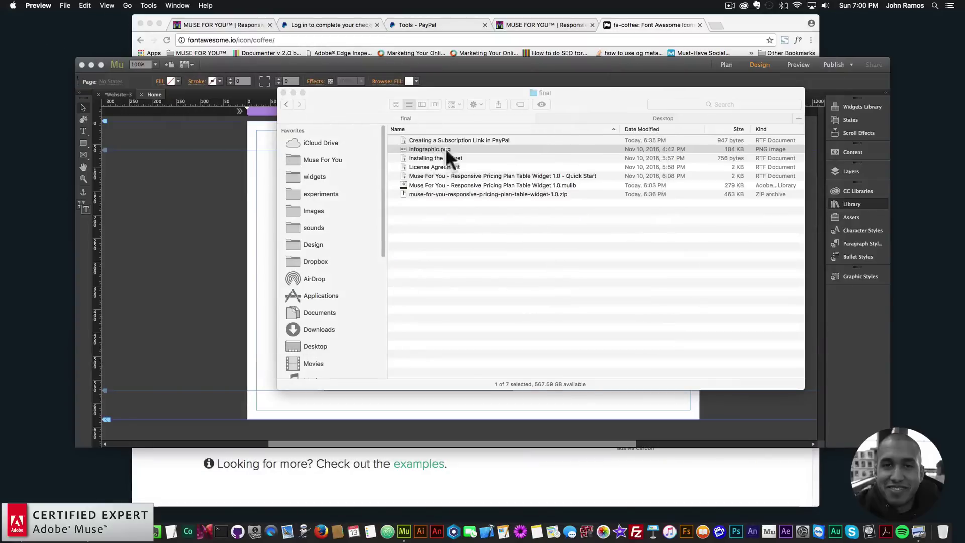
left_click(291, 89)
- Set the pricing table widget's text font to Lato
left_click(520, 168)
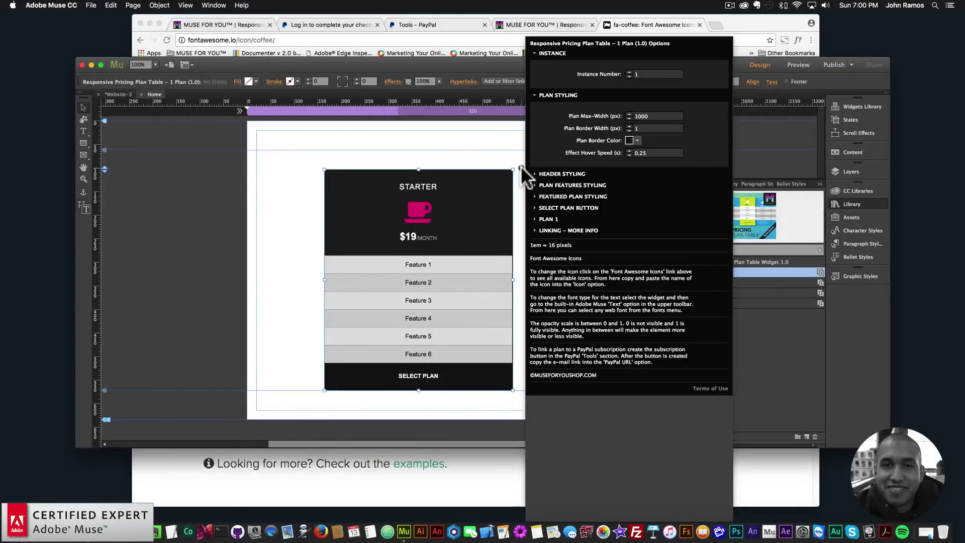
left_click(429, 240)
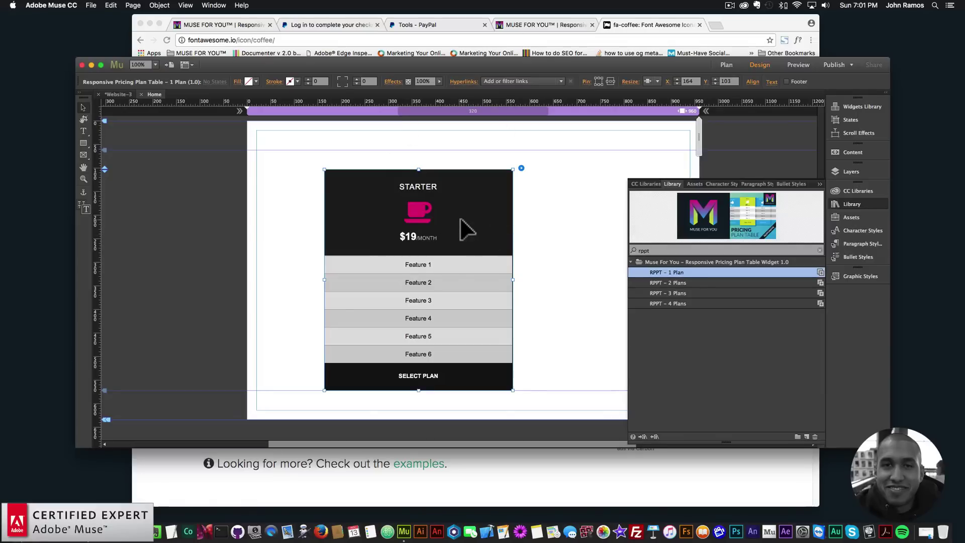
left_click(772, 83)
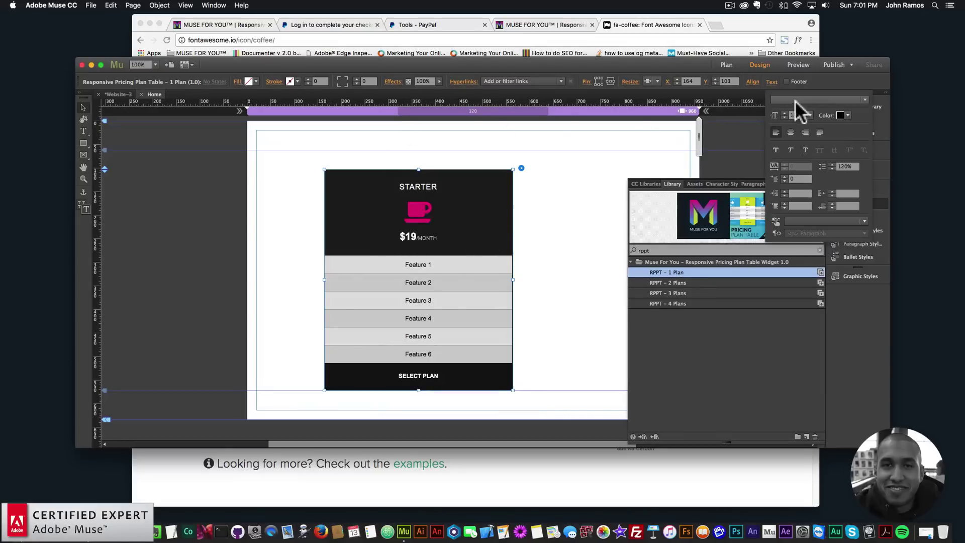
left_click(795, 101)
type("lato")
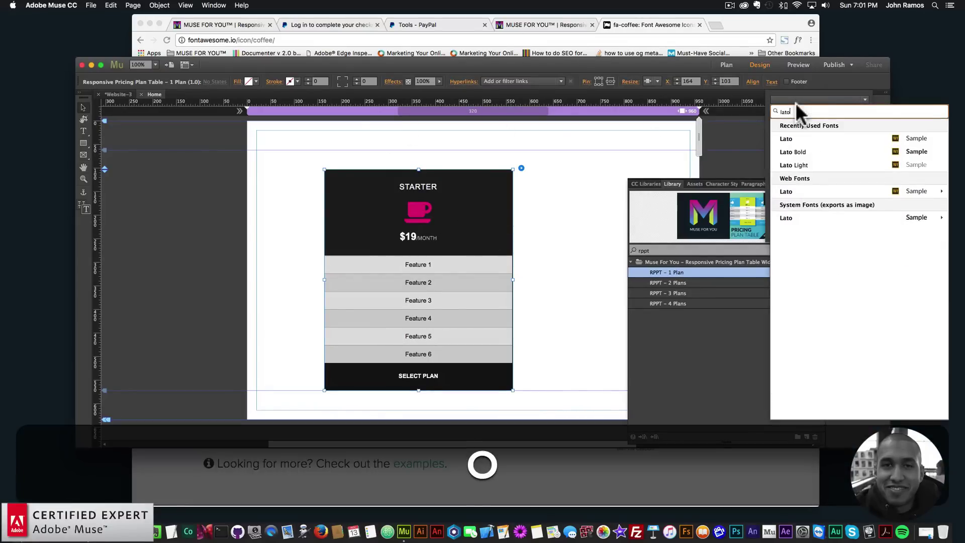
left_click(792, 141)
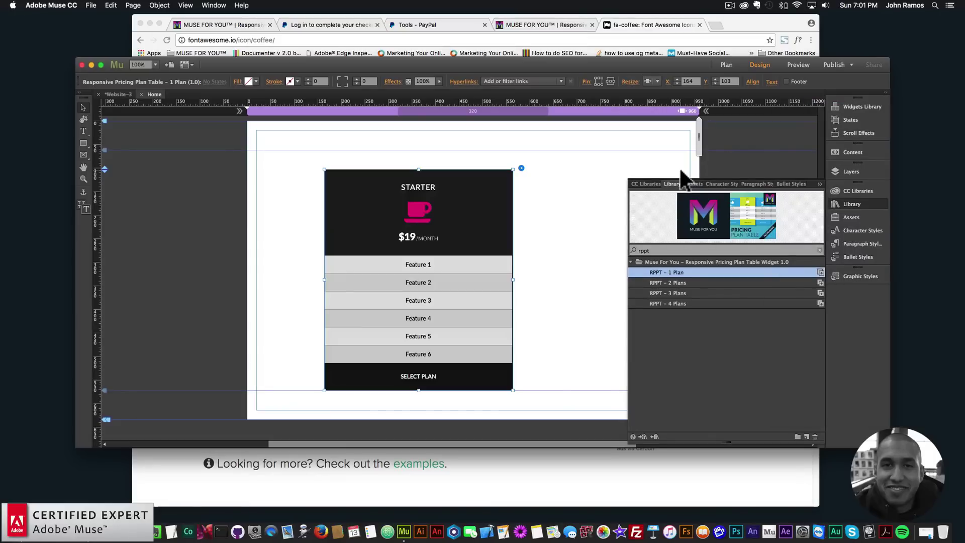
- Move the pricing table to the page's left margin at X 20, Y 62, and collapse the Library
left_click_drag(439, 239, 487, 218)
left_click(280, 194)
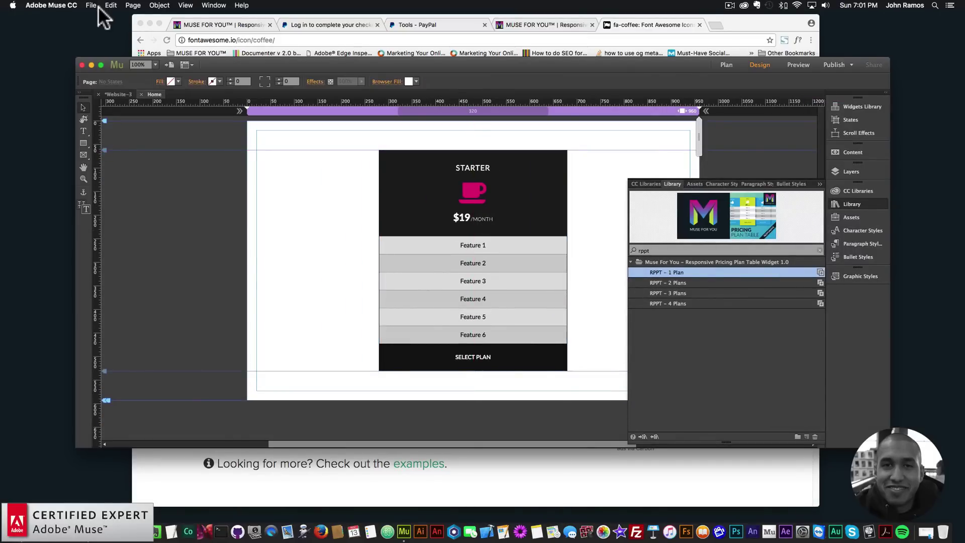
left_click_drag(457, 189, 334, 189)
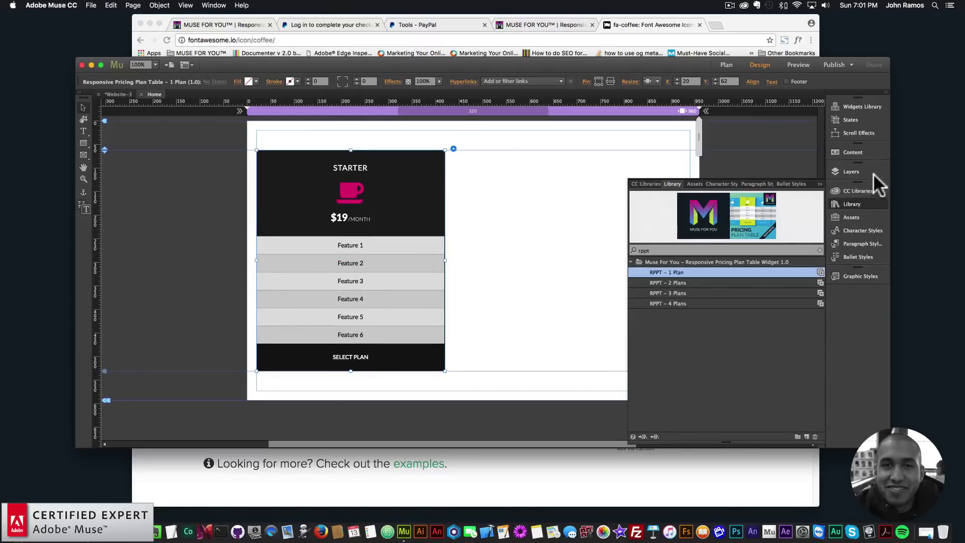
left_click(819, 184)
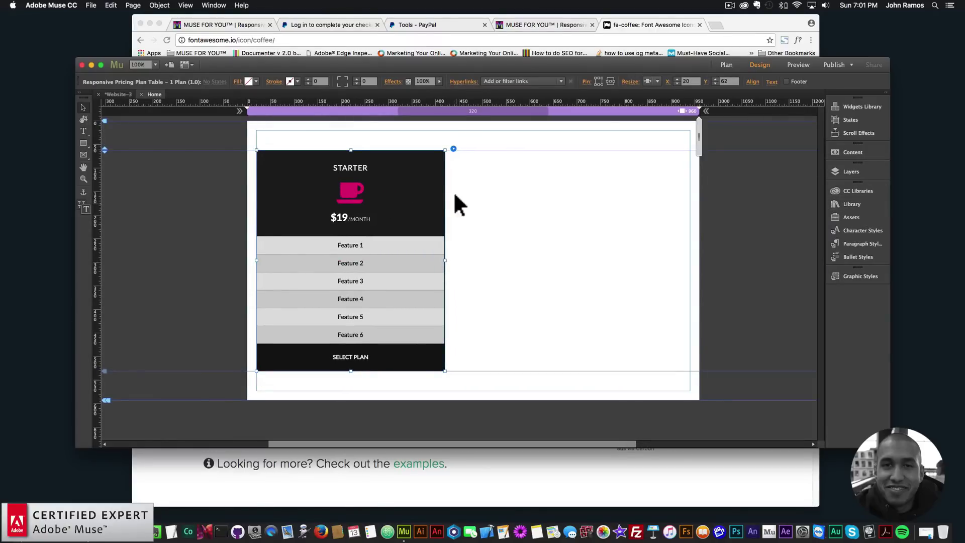
- Widen the pricing table to the page's right margin and review its Plan Max-Width option
left_click(453, 149)
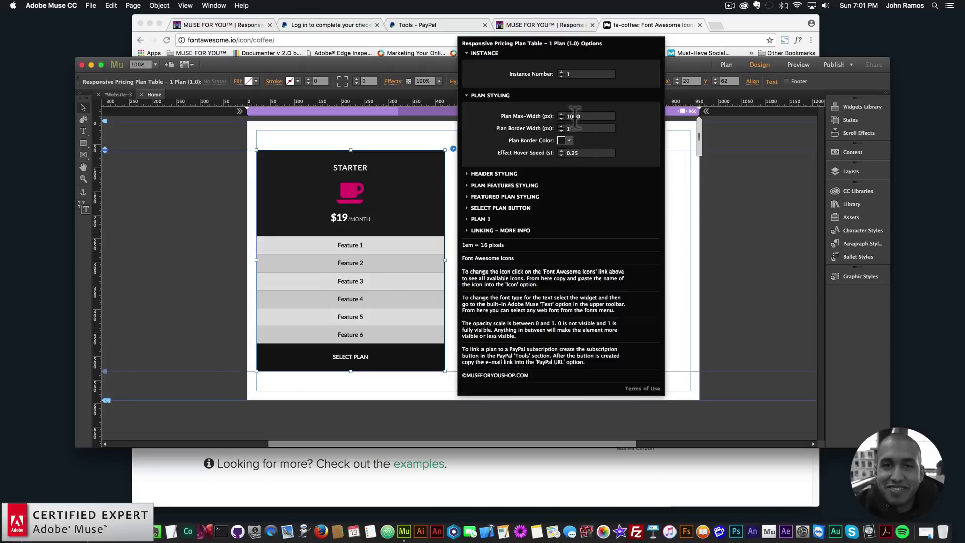
left_click(416, 183)
left_click_drag(445, 259, 689, 239)
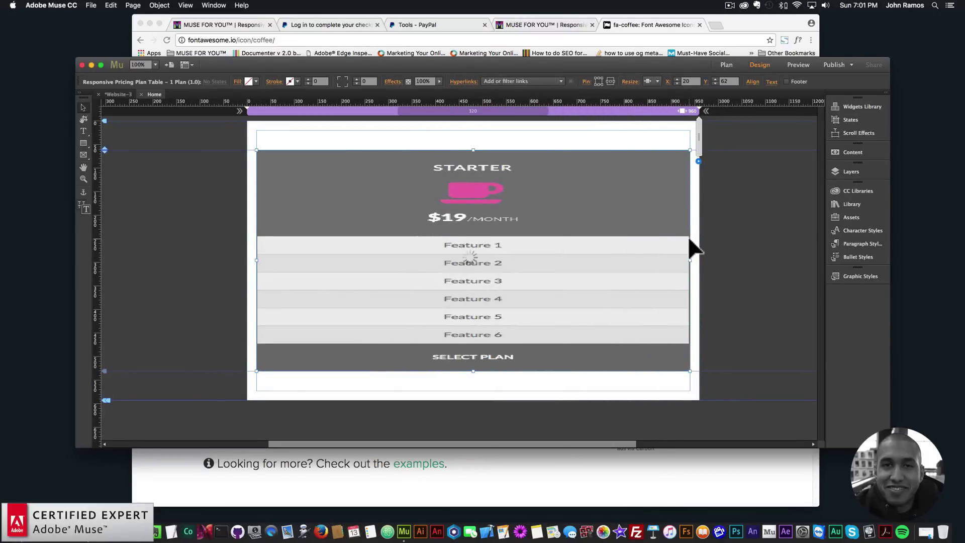
left_click(698, 159)
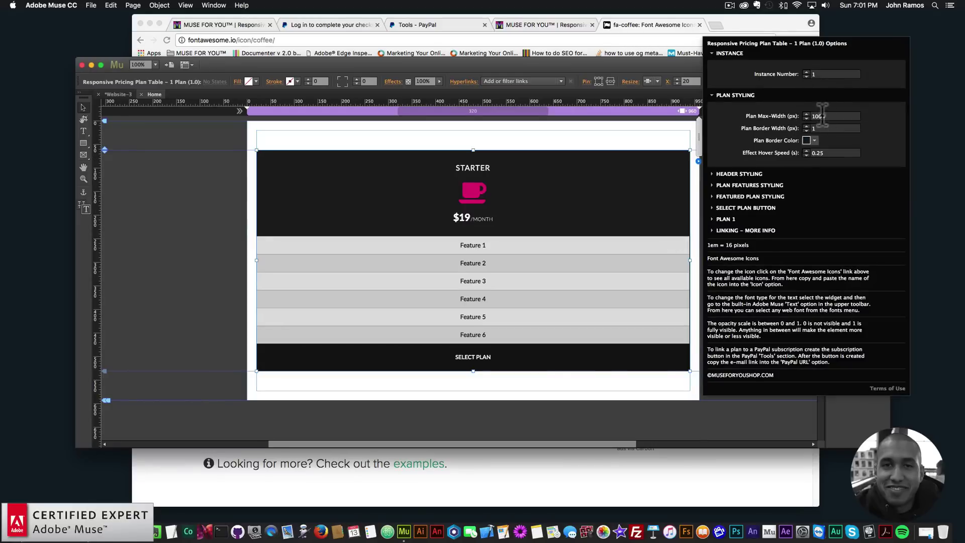
left_click(513, 185)
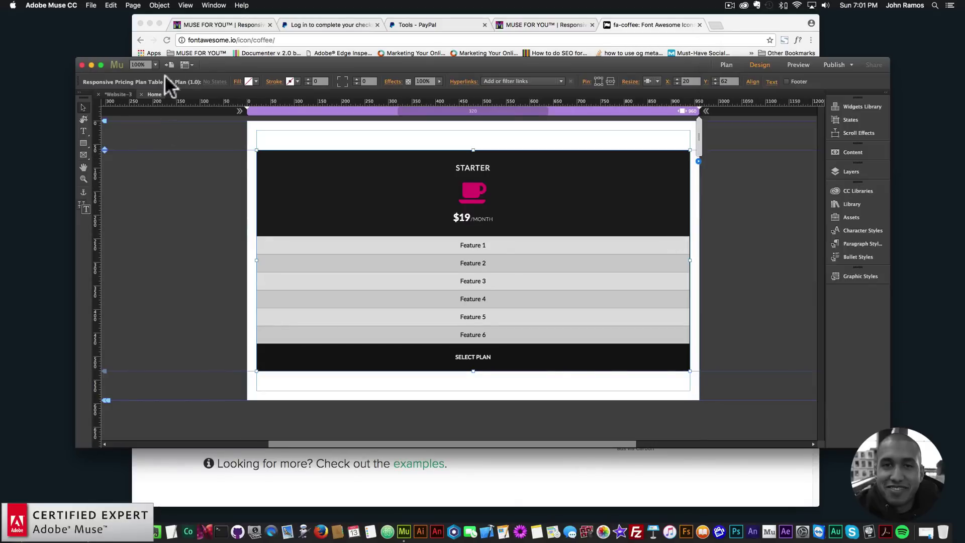
- Preview the page in the browser and narrow the browser window slightly to check the table's responsive layout
left_click(91, 5)
left_click(109, 154)
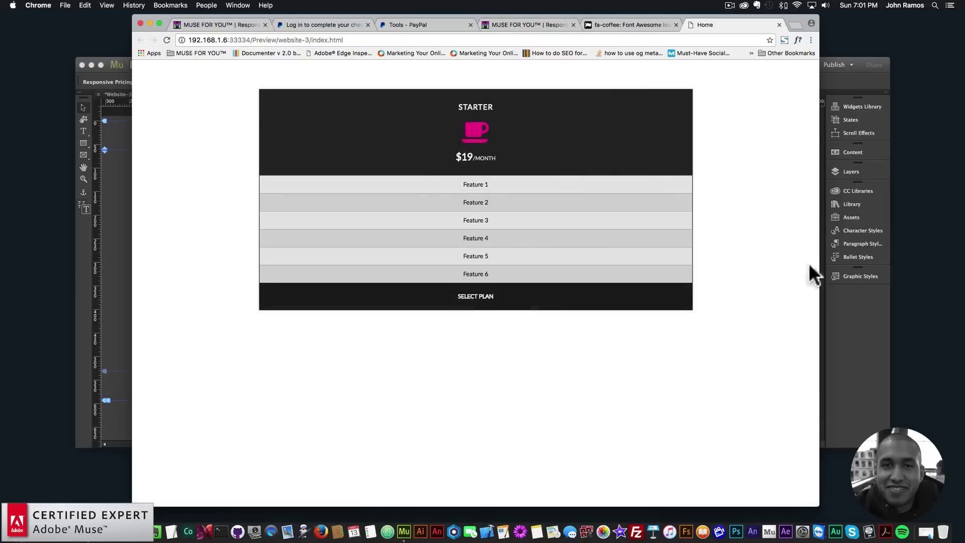
left_click_drag(817, 189, 774, 179)
- Back in Adobe Muse, replace the one-plan pricing table with the RPPT – 2 Plans widget at X 20, Y 62
left_click(107, 204)
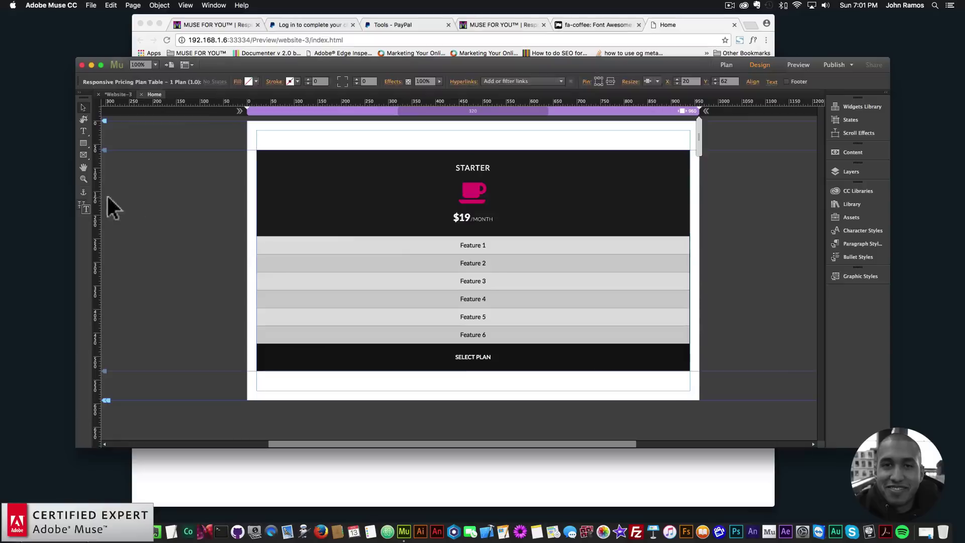
key("BackSpace")
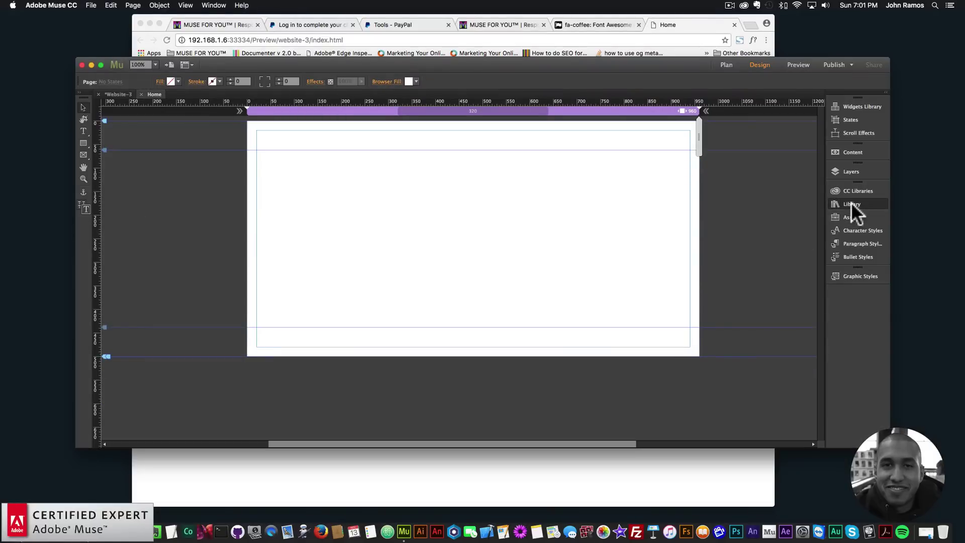
left_click(851, 204)
type("pt")
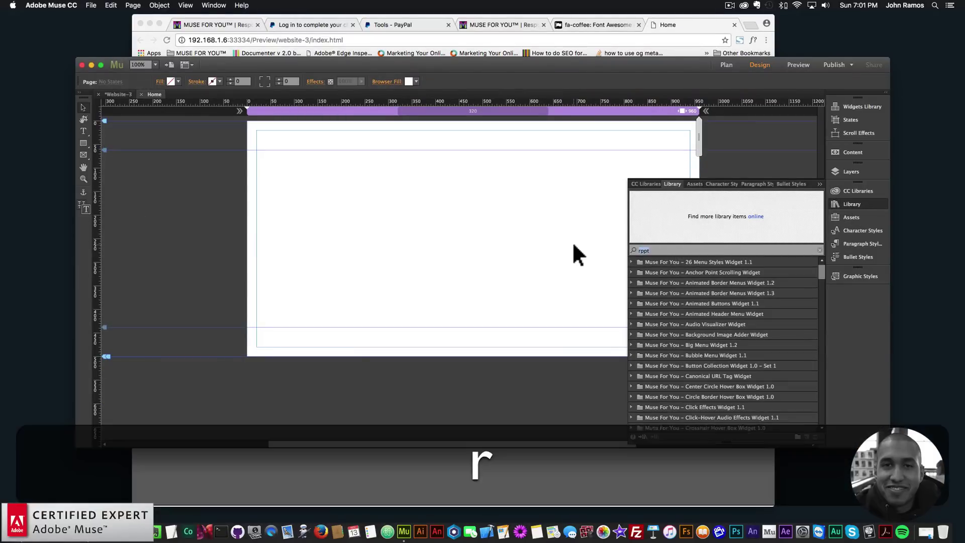
left_click_drag(663, 282, 313, 168)
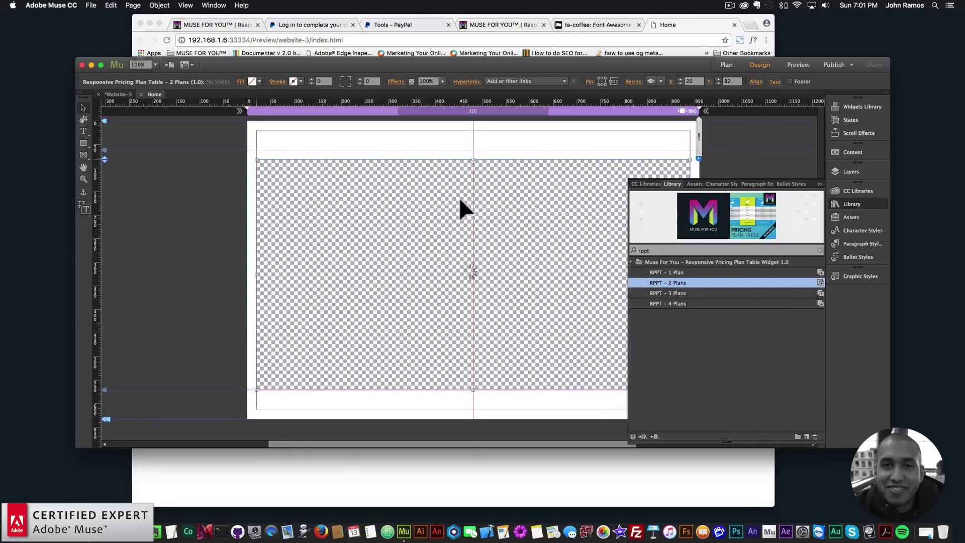
left_click(430, 145)
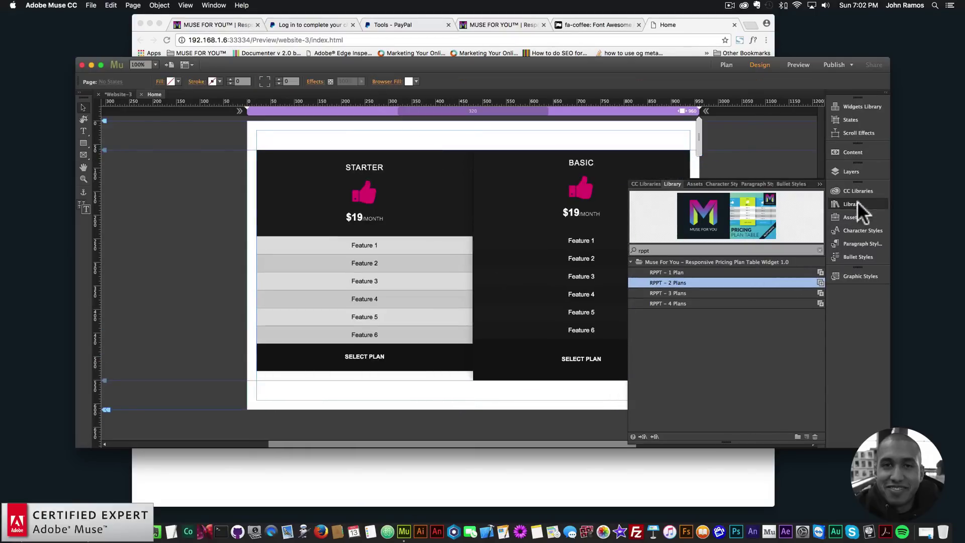
- Preview the two-plan page in the browser, narrow the browser window slightly, and return to Adobe Muse
left_click(91, 5)
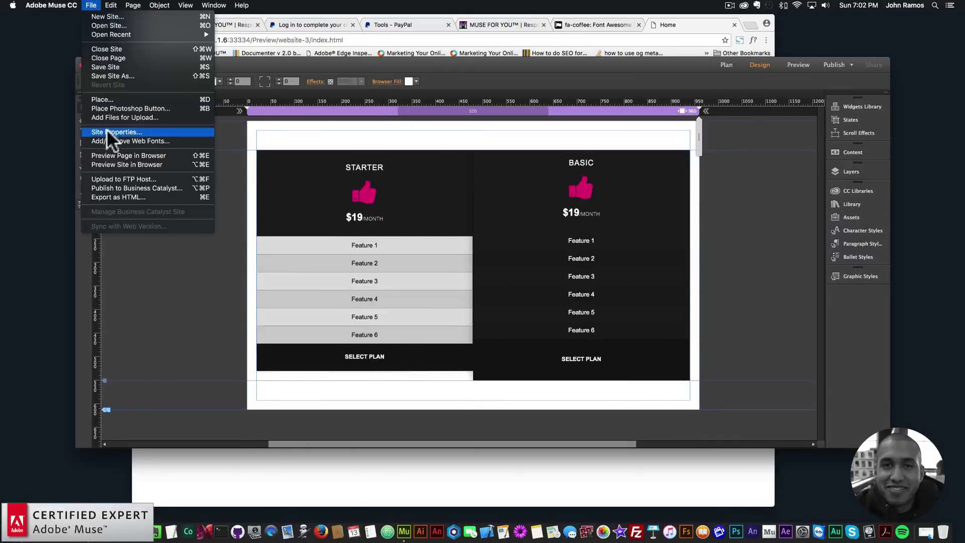
left_click(107, 154)
left_click_drag(774, 200, 754, 193)
left_click(115, 190)
- Replace the two-plan table with the RPPT – 3 Plans widget from the Library, placed at X 20, Y 62
left_click(543, 219)
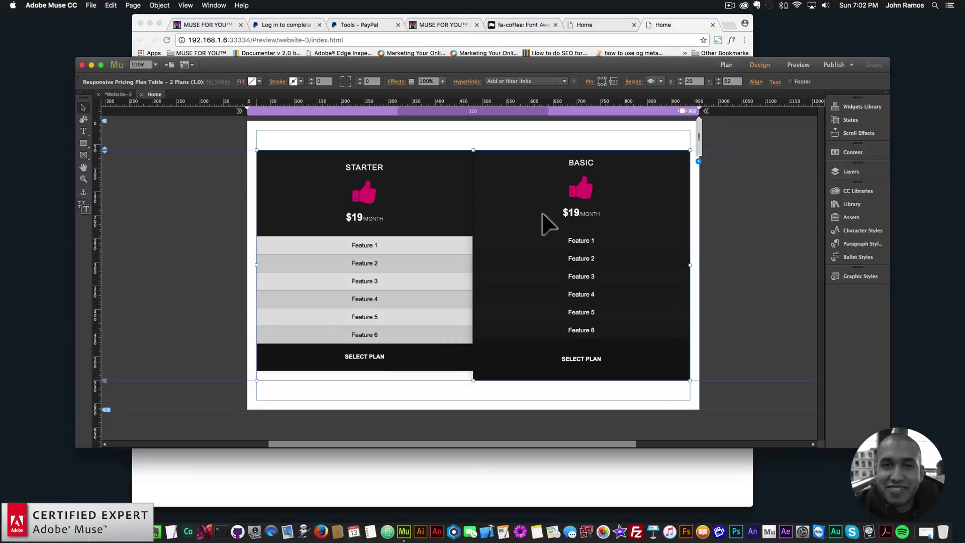
key("BackSpace")
left_click(849, 204)
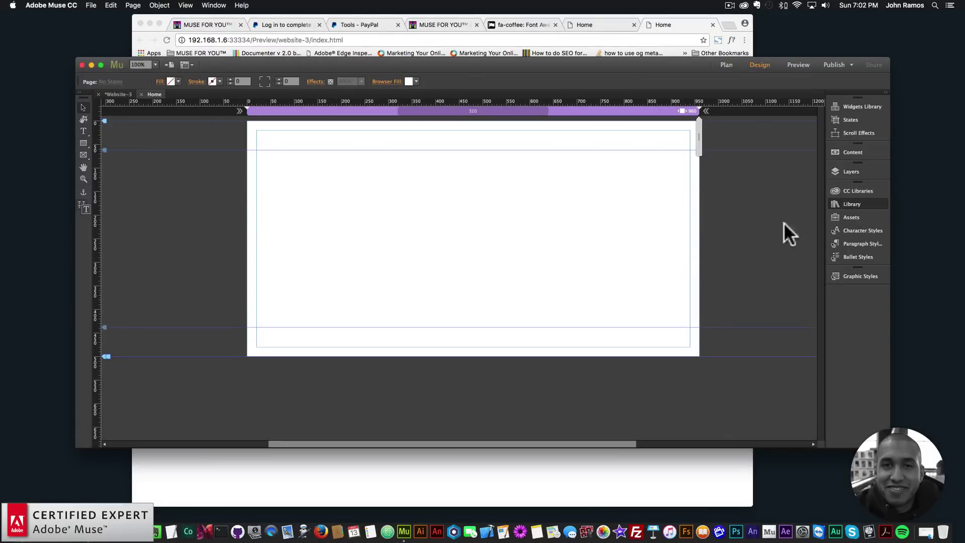
type("rppt")
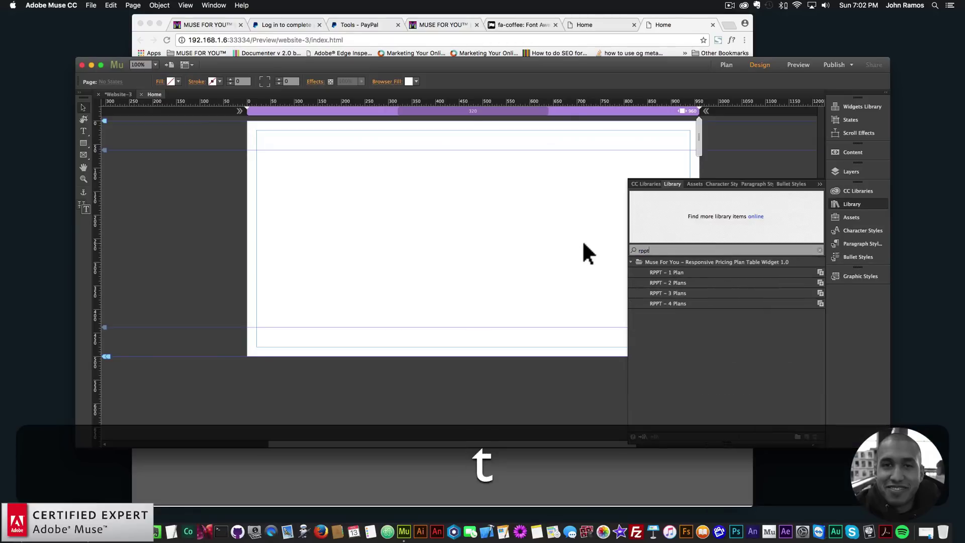
left_click_drag(647, 293, 293, 159)
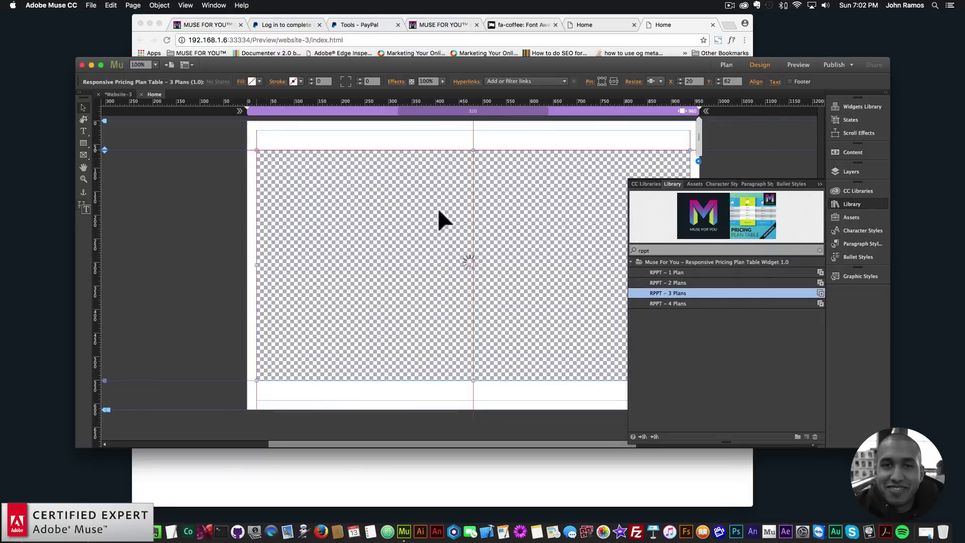
left_click(181, 191)
- Preview the three-plan page in the browser, check it at phone width, widen the window again, and return to Adobe Muse
left_click(100, 5)
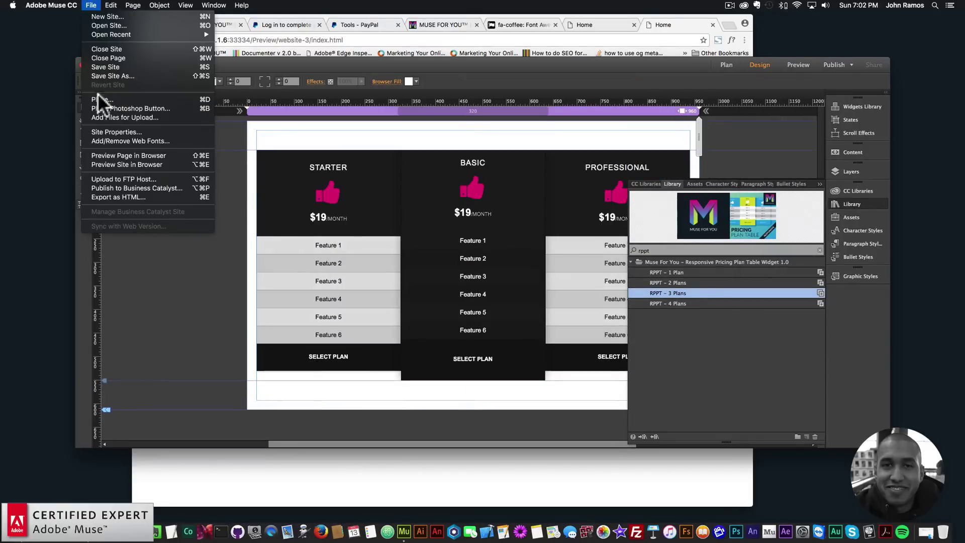
left_click(104, 151)
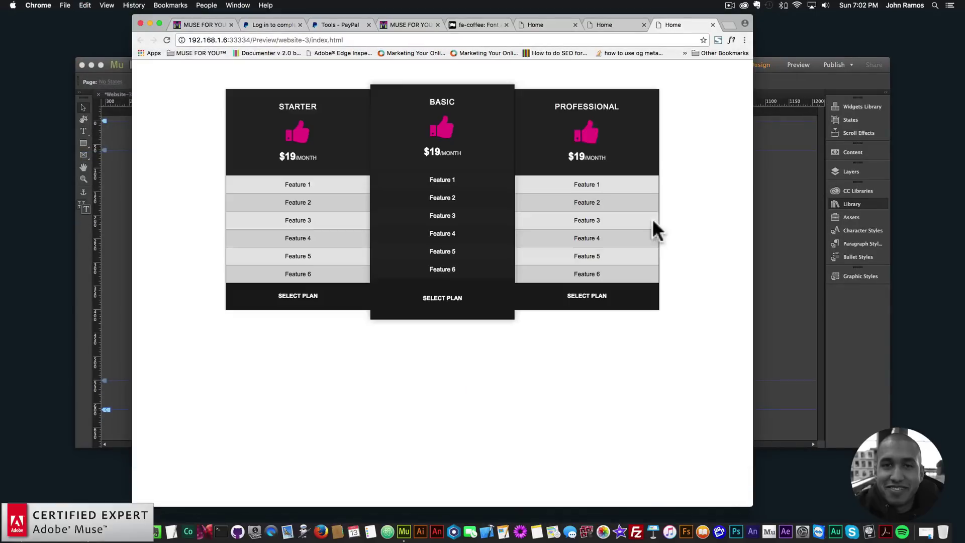
left_click_drag(752, 168, 320, 188)
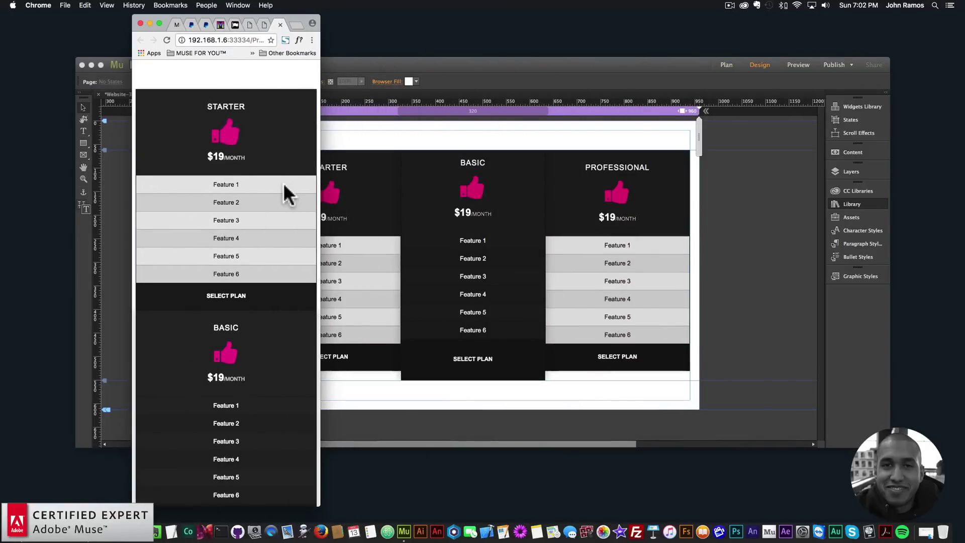
left_click_drag(319, 127, 732, 152)
left_click(766, 197)
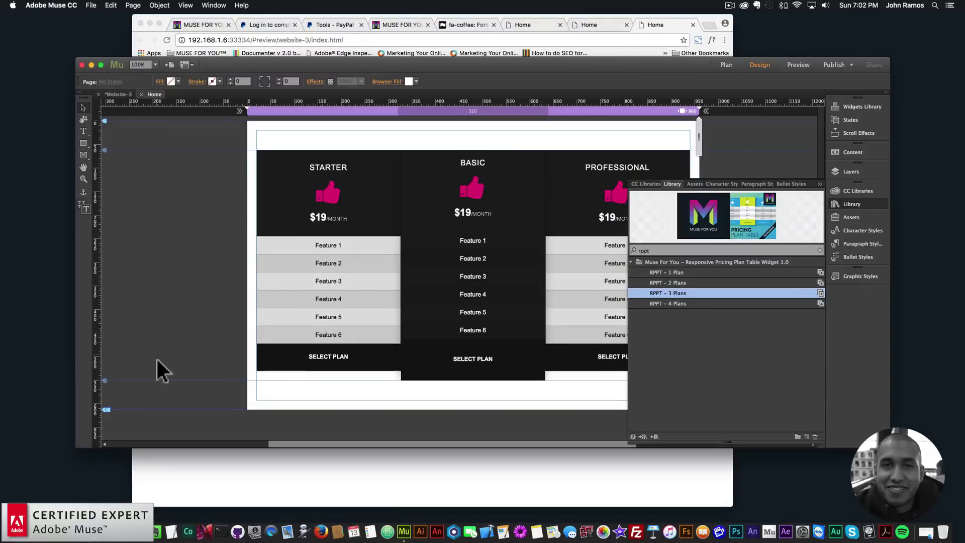
- Extend the page's length well below the pricing table and preview the stacked plans in the browser at phone width
key("super+minus")
left_click_drag(106, 272, 75, 445)
left_click(90, 6)
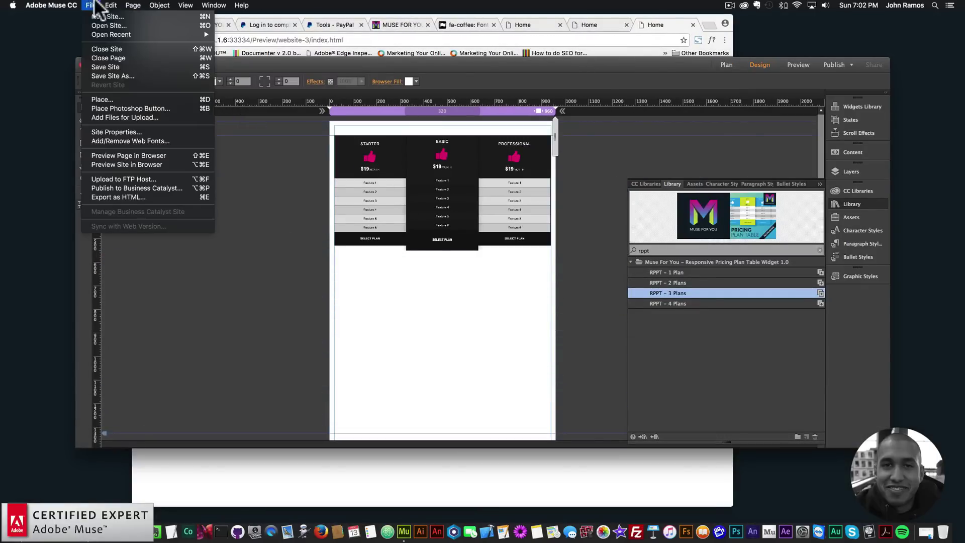
left_click(99, 155)
left_click_drag(733, 170, 299, 180)
scroll(297, 198, "down", 5)
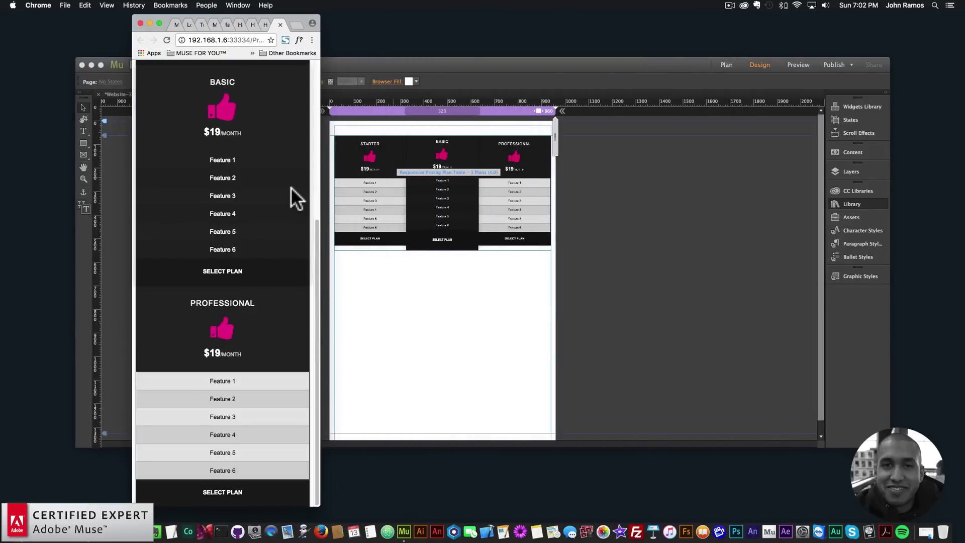
scroll(291, 187, "up", 5)
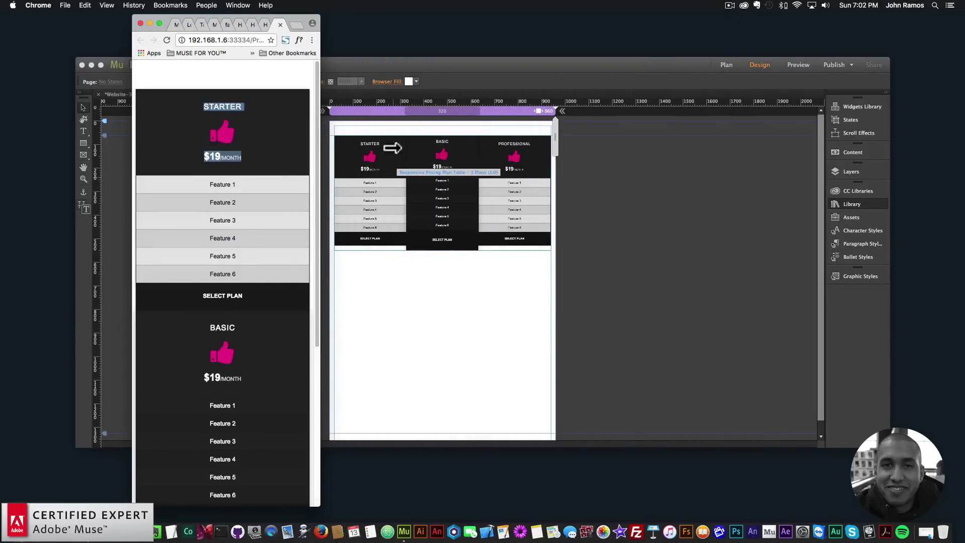
- Back in Adobe Muse, mark Plan 3 as Featured in the three-plan table's options
left_click(412, 198)
key("super+equal")
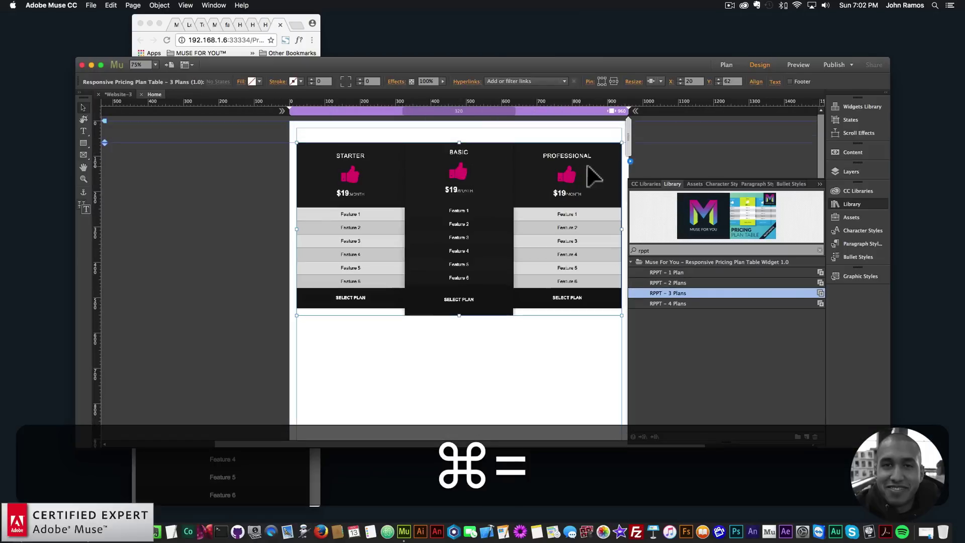
left_click(836, 204)
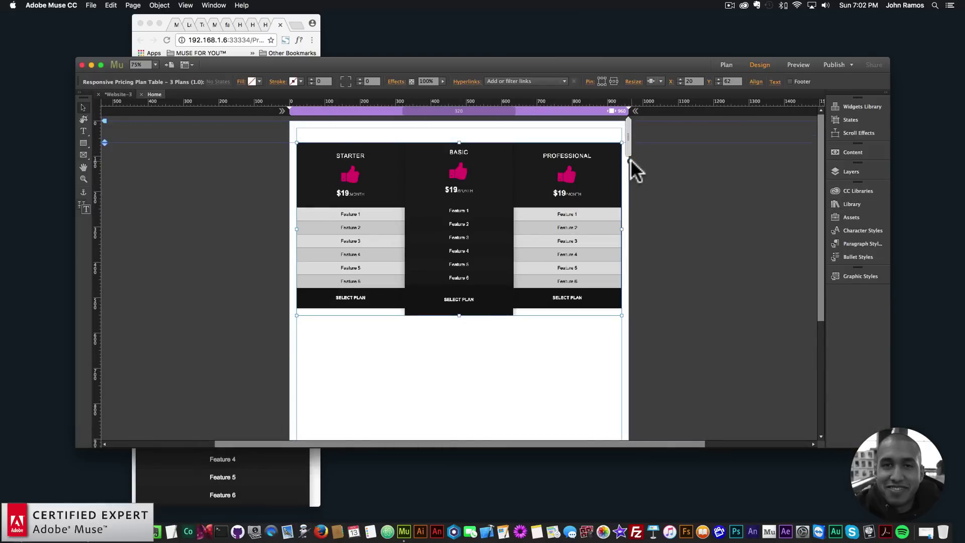
left_click(630, 160)
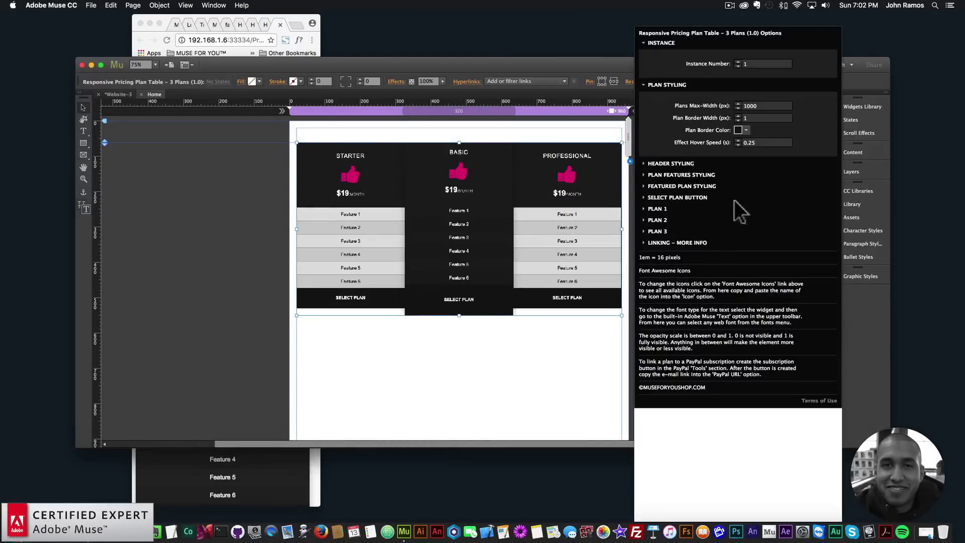
left_click(657, 231)
left_click(652, 400)
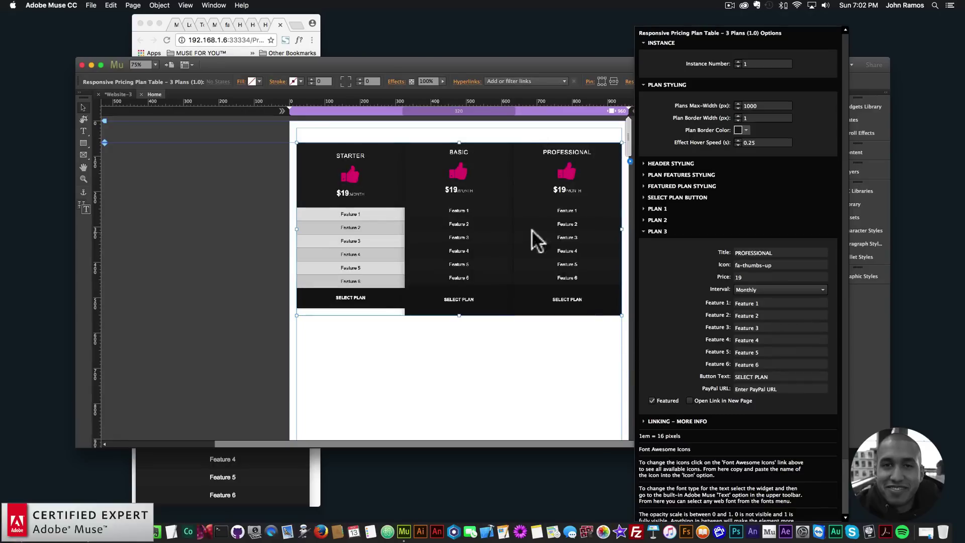
left_click(529, 264)
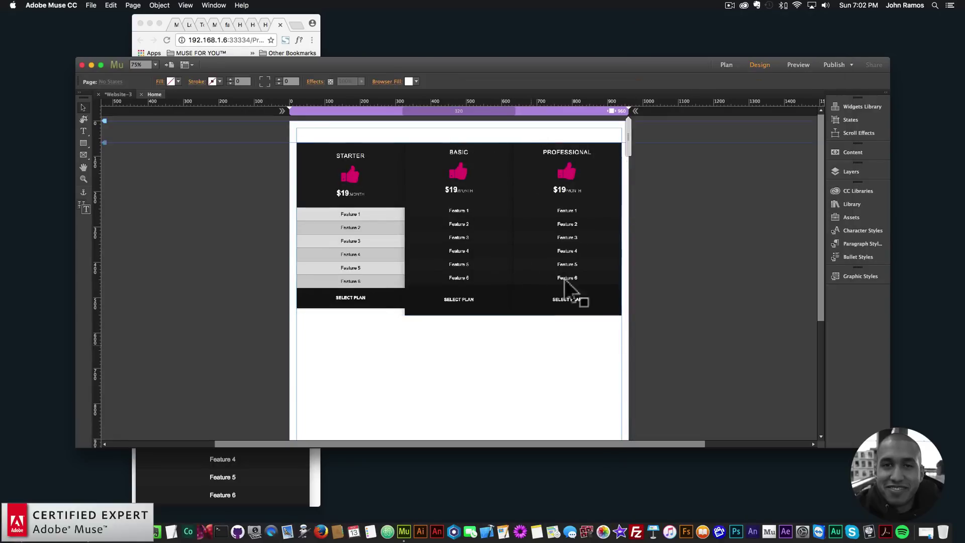
- Review the background and text color options under Featured Plan Styling for the three-plan table
left_click(629, 161)
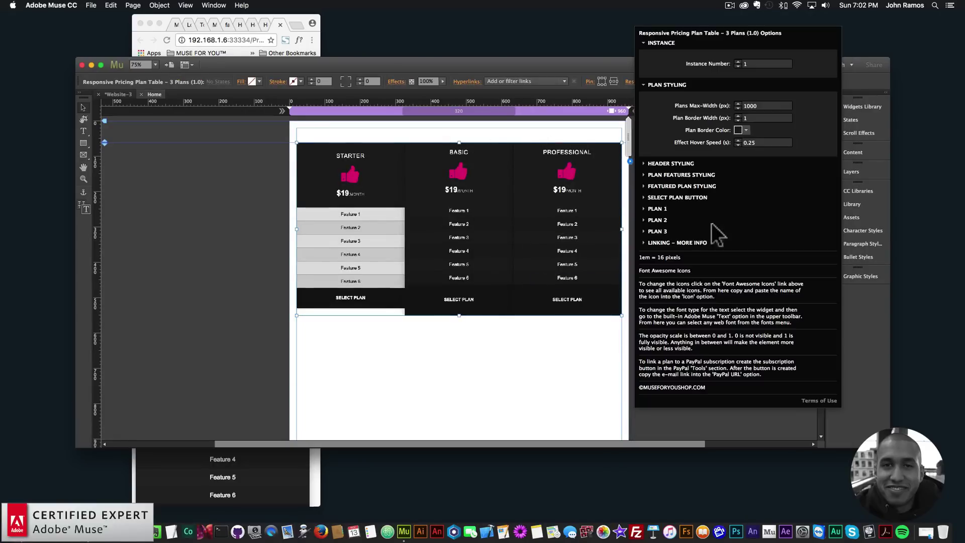
left_click(682, 186)
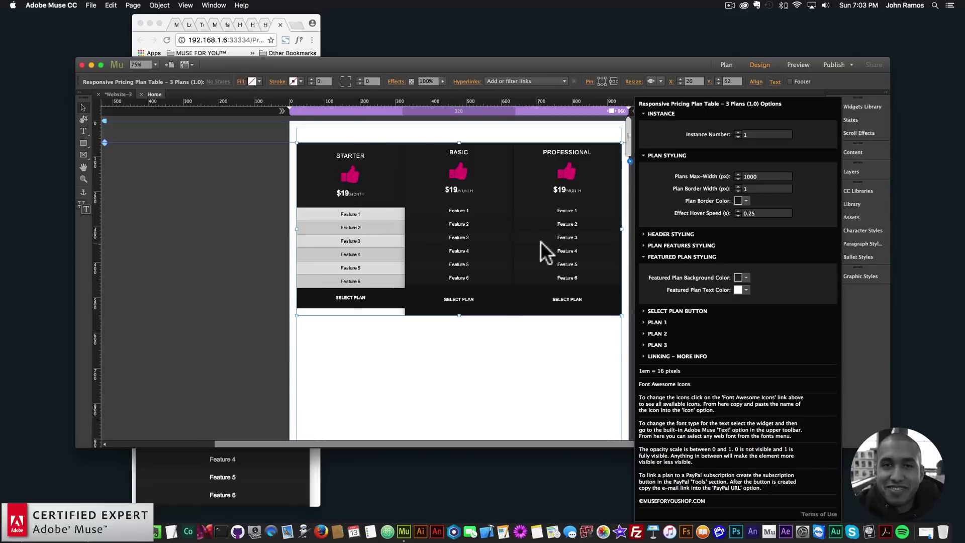
left_click(506, 350)
left_click(301, 251)
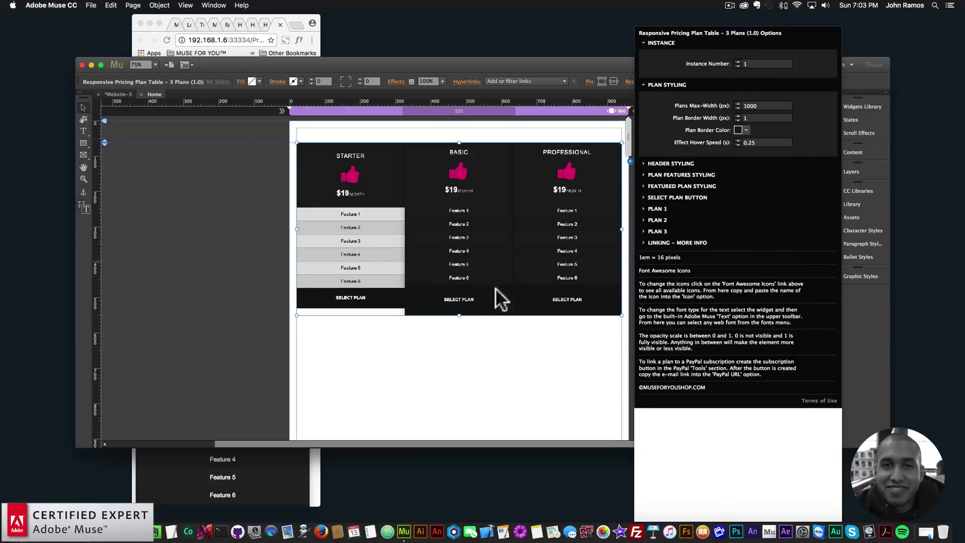
left_click(426, 361)
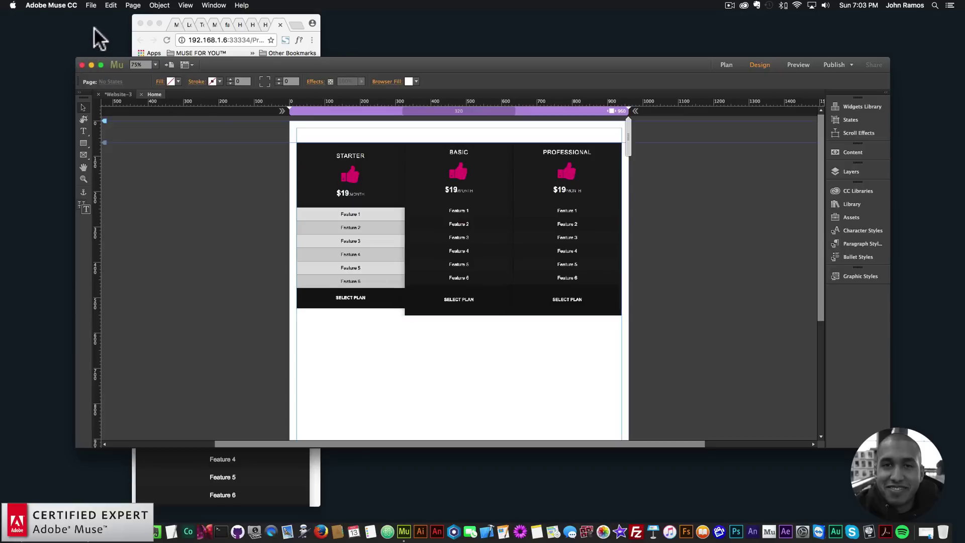
- Preview the page with two featured plans in the browser, widen the browser window to desktop width, and return to Adobe Muse
left_click(91, 5)
left_click(120, 155)
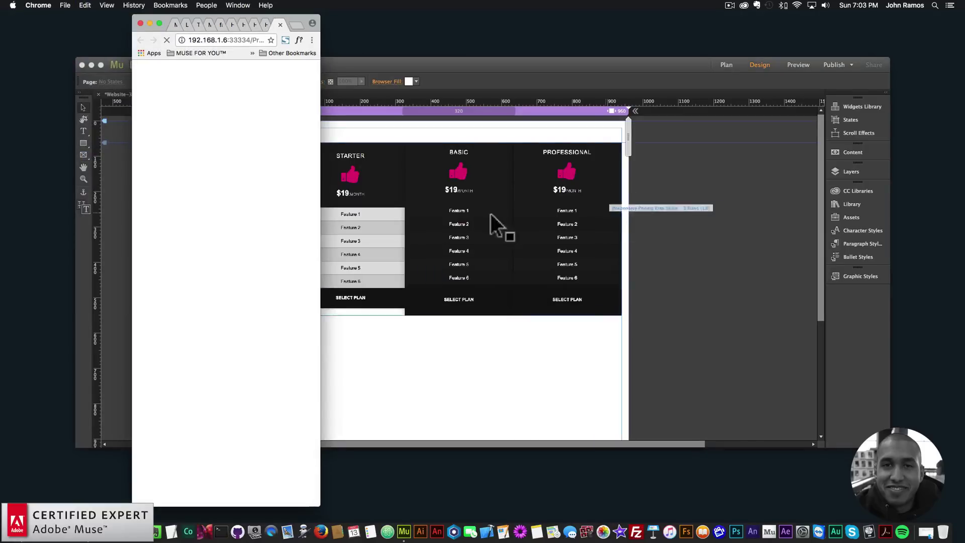
left_click_drag(320, 194, 773, 185)
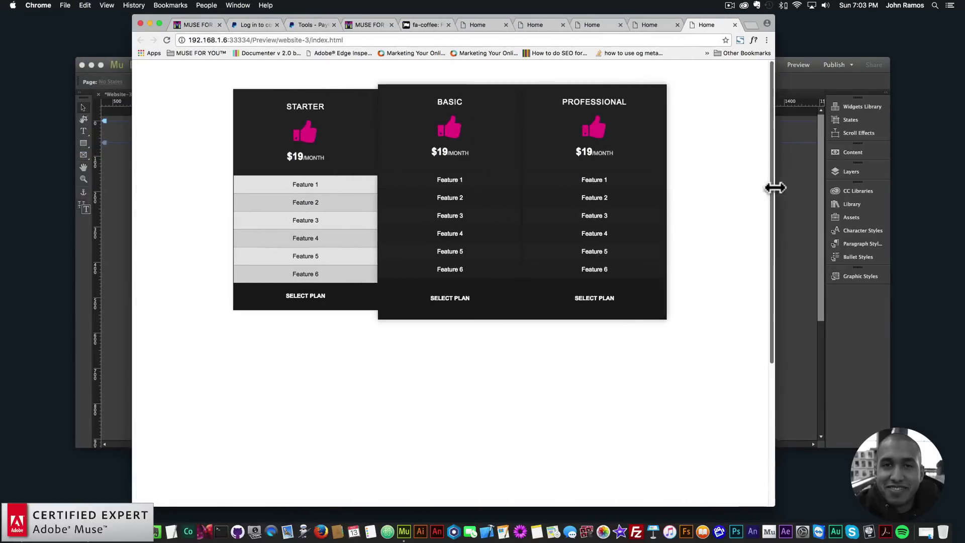
left_click(123, 218)
- Replace the three-plan table with the RPPT – 4 Plans widget at X 20, Y 62, and collapse the Library
left_click(574, 207)
key("BackSpace")
left_click(852, 203)
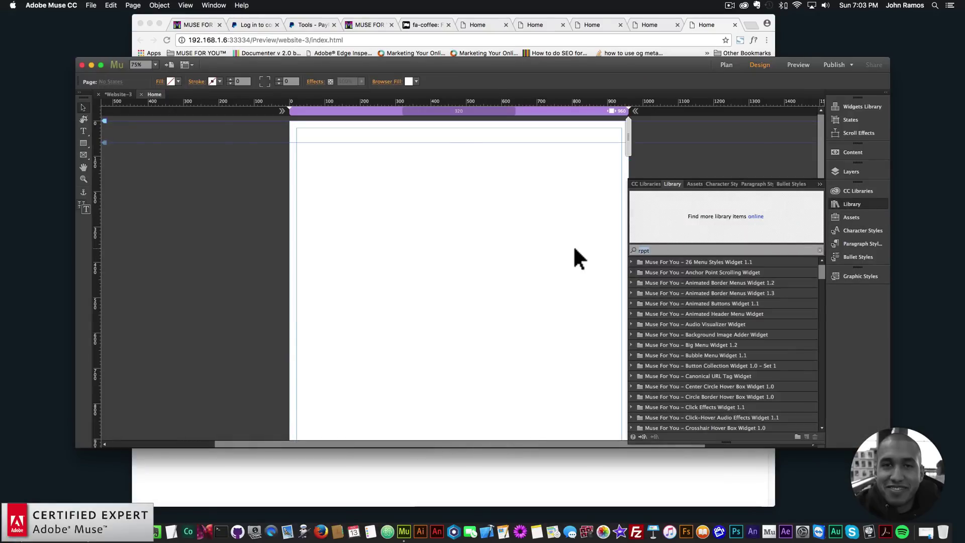
left_click_drag(676, 301, 340, 162)
left_click_drag(487, 206, 450, 190)
left_click(194, 154)
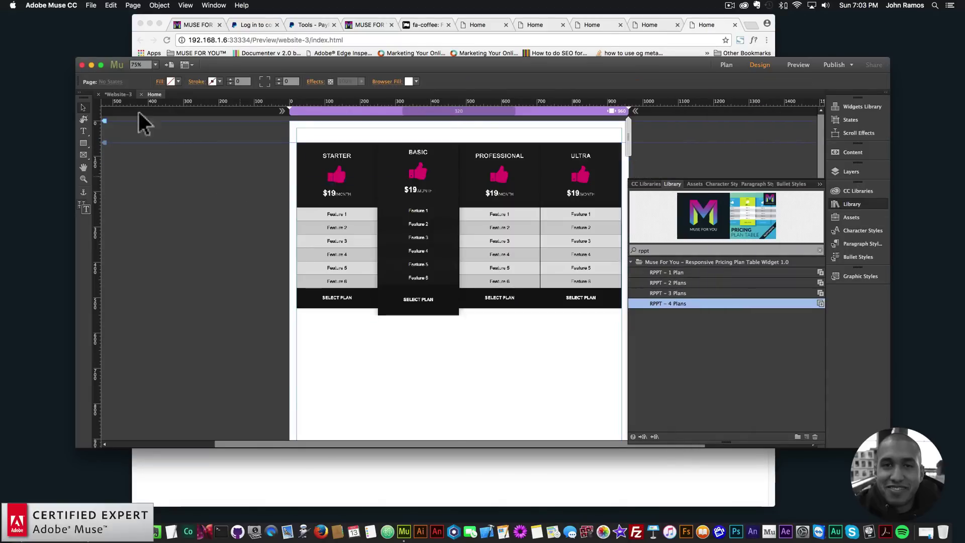
left_click(869, 204)
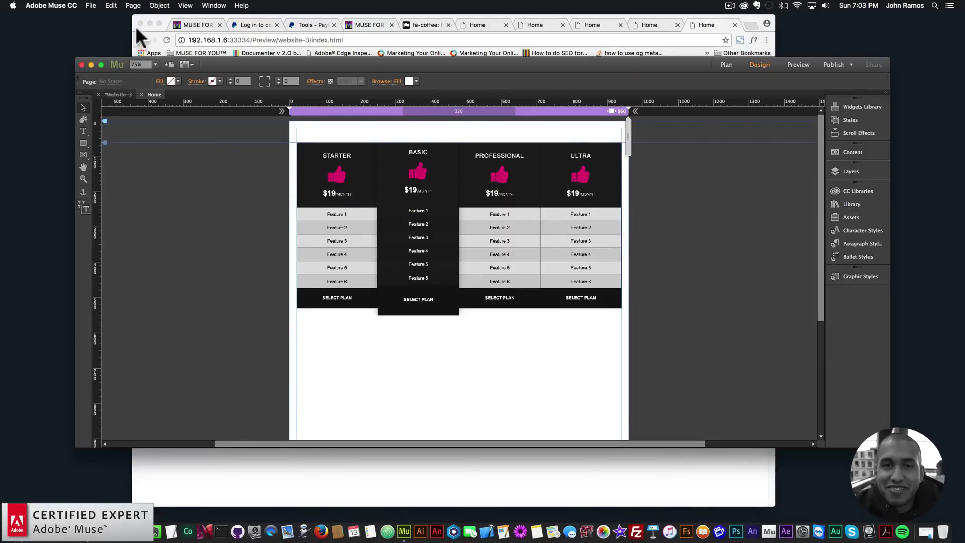
- Preview the four-plan page in the browser and return to Adobe Muse
left_click(92, 5)
left_click(132, 155)
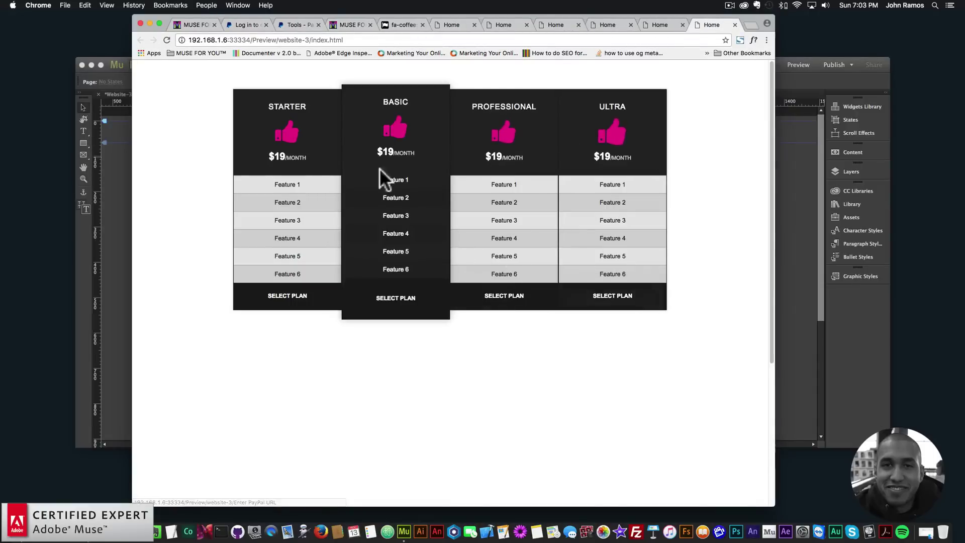
left_click(115, 224)
- Open the four-plan table's options and review the Linking – More Info section
left_click(619, 173)
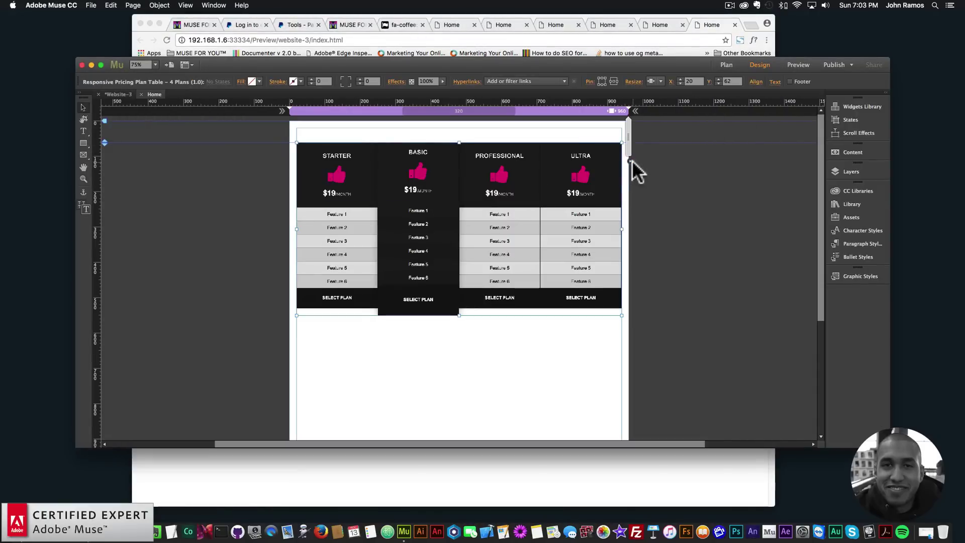
left_click(629, 161)
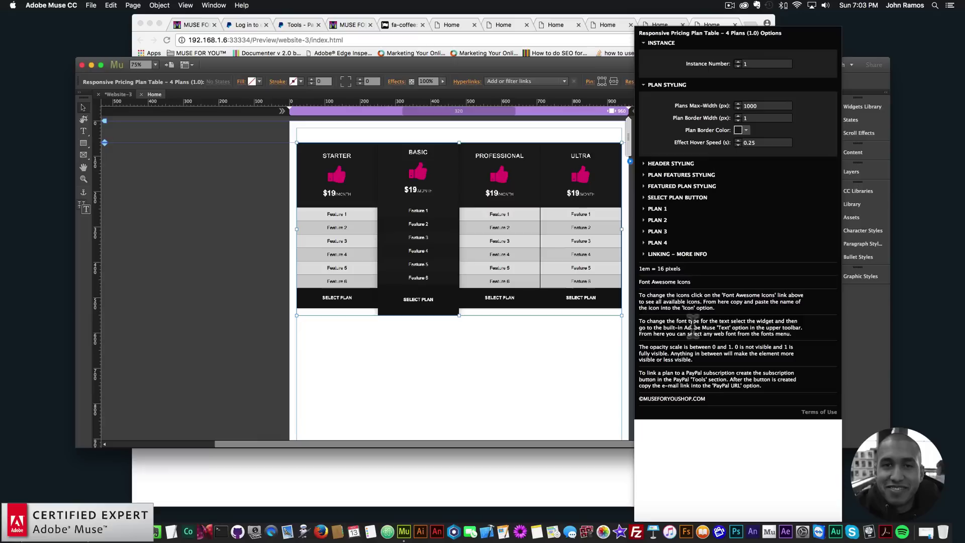
left_click(682, 252)
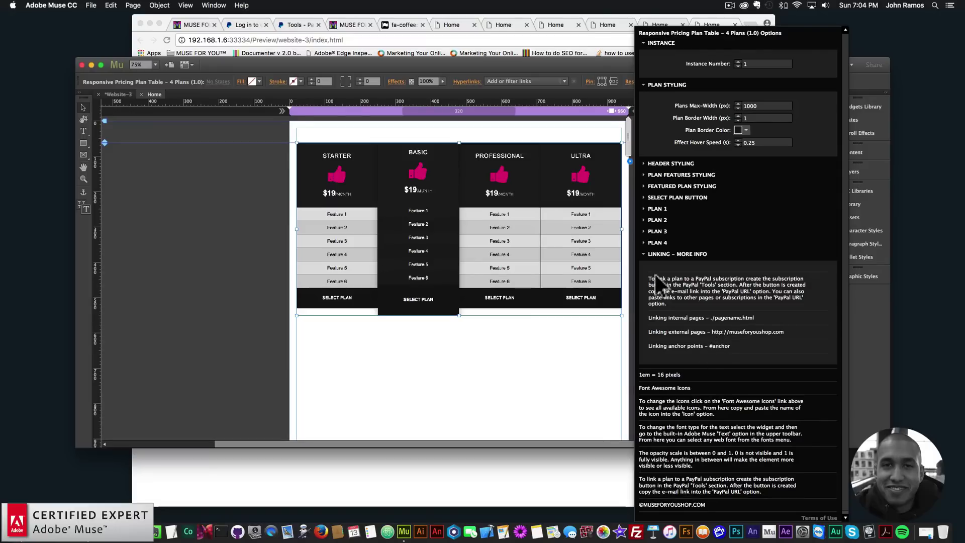
- Examine Plan 4's PayPal URL field and the Plan Features Styling section, and close the widget options
left_click(656, 242)
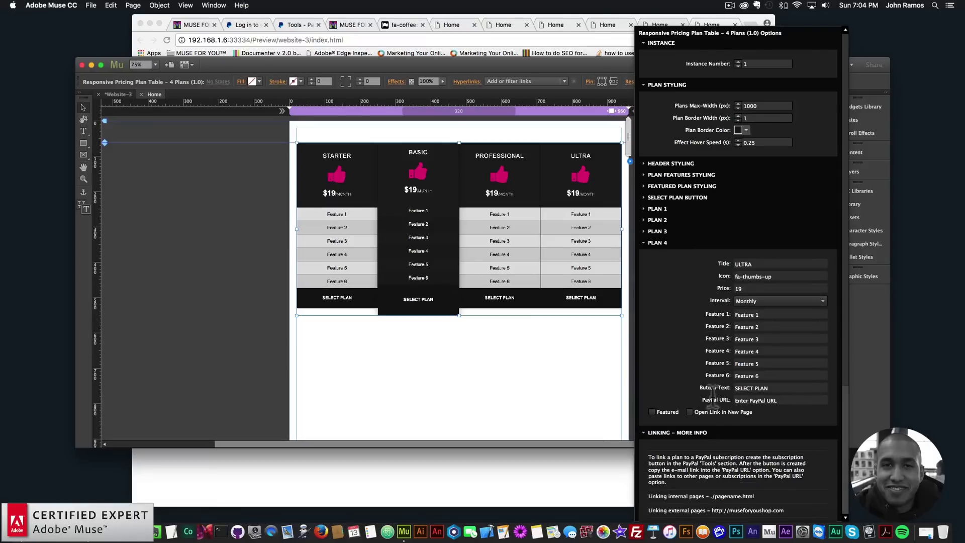
left_click_drag(793, 400, 719, 394)
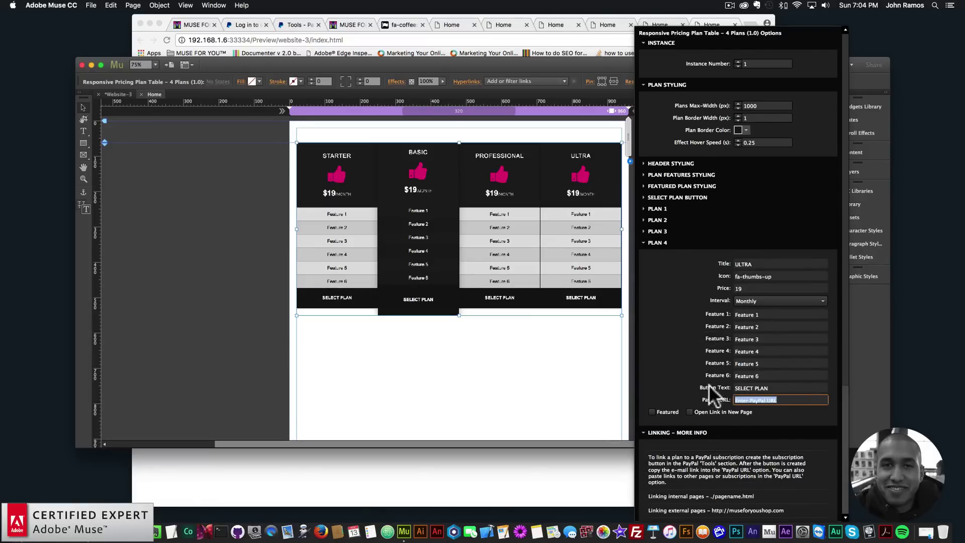
left_click(659, 242)
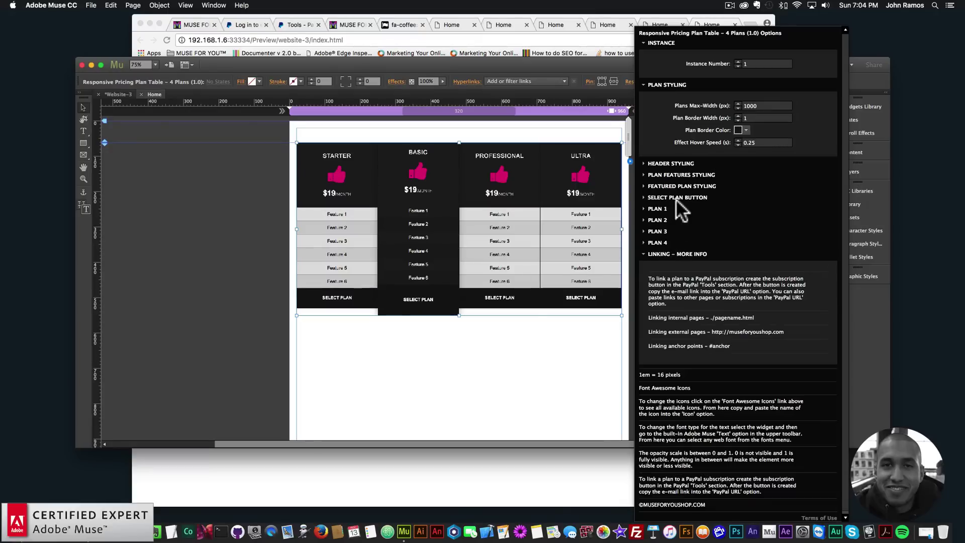
left_click(681, 174)
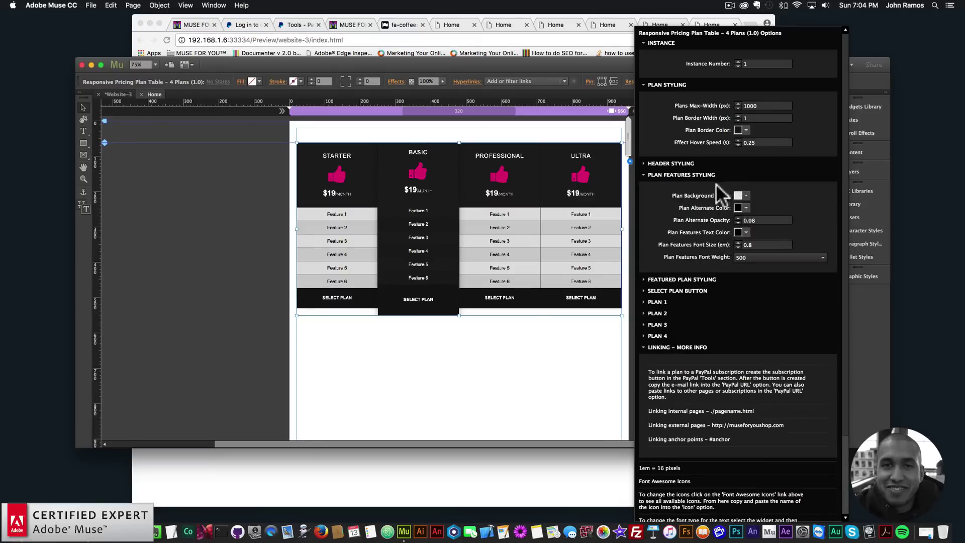
left_click(676, 175)
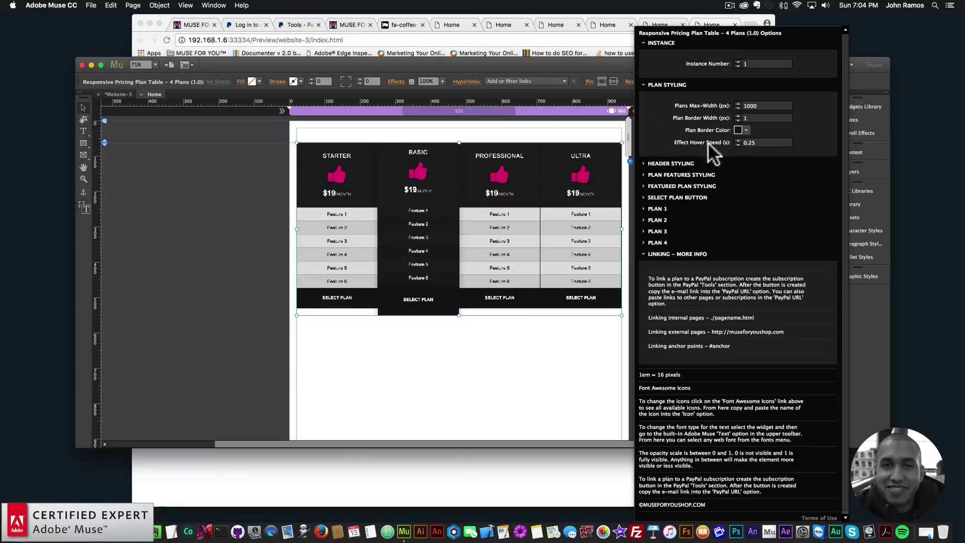
left_click(508, 198)
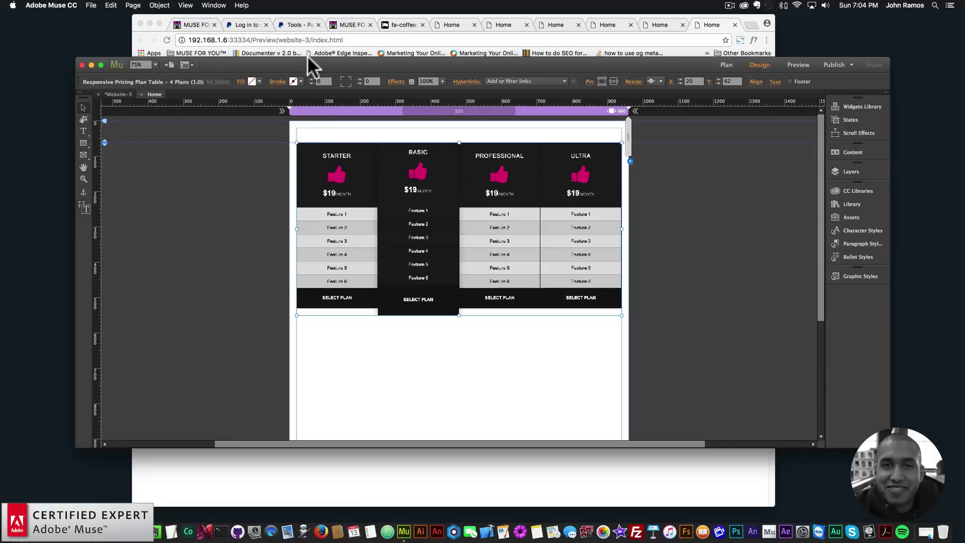
- Switch to the PayPal Tools page in Chrome and find the PayPal buttons tool
left_click(295, 24)
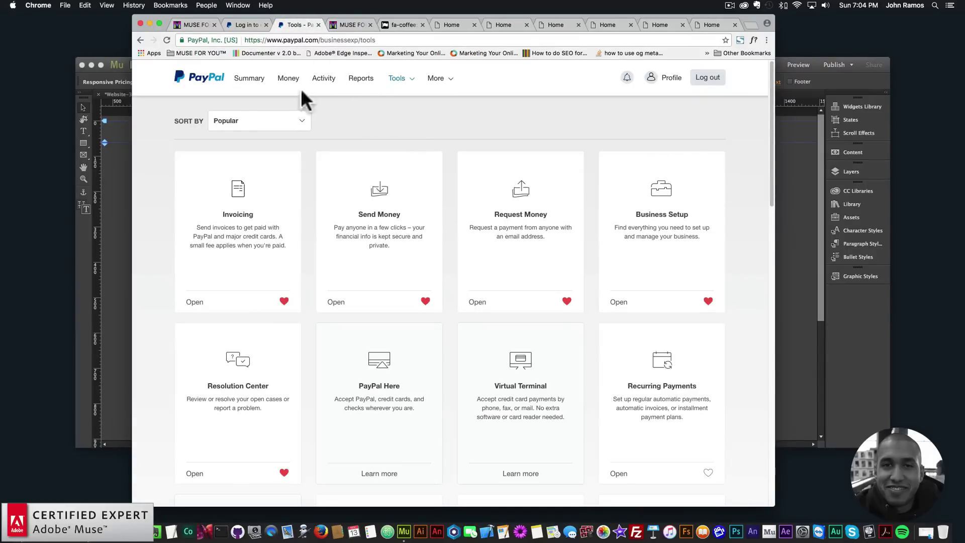
mouse_move(382, 86)
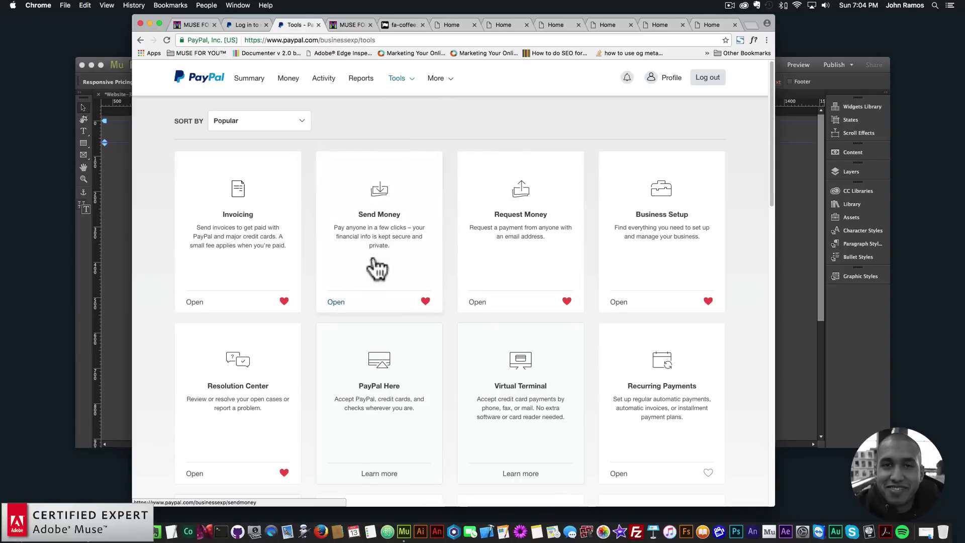
scroll(382, 272, "down", 3)
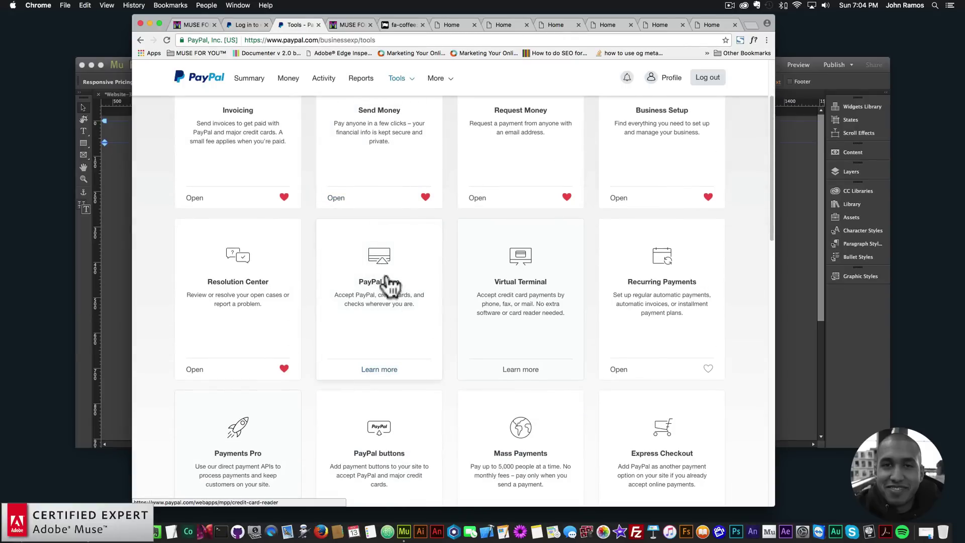
scroll(451, 311, "down", 5)
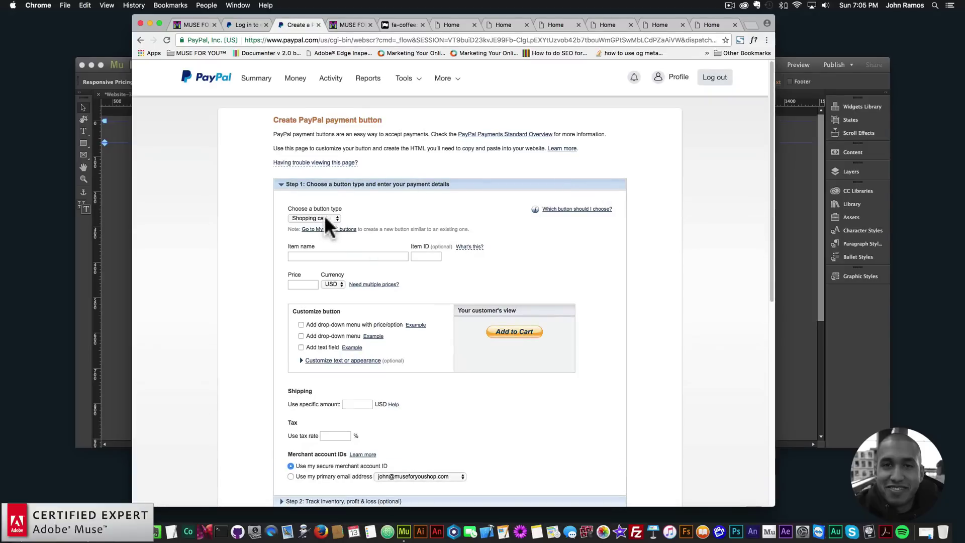
- Set the payment button type to Subscriptions and name the item "Demo Subscription"
left_click(308, 219)
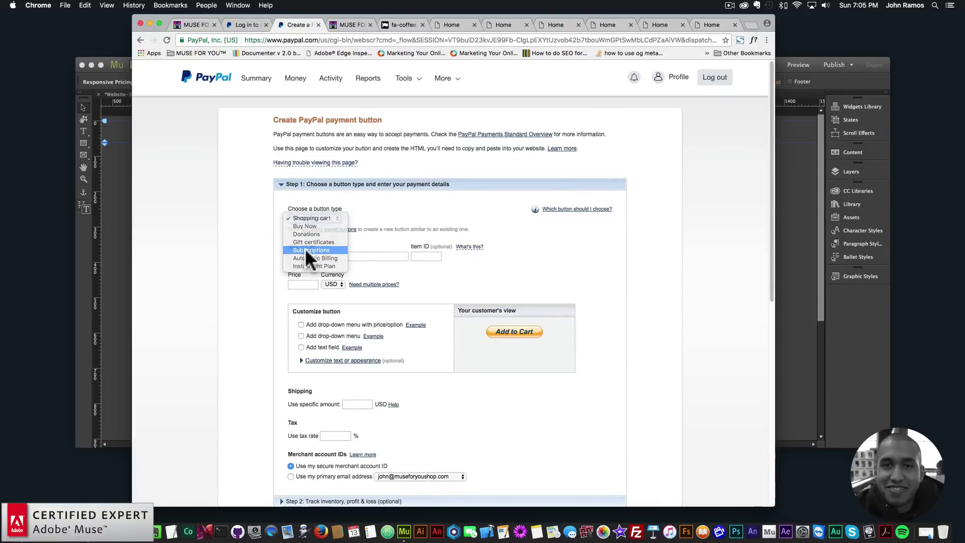
left_click(306, 250)
left_click(308, 257)
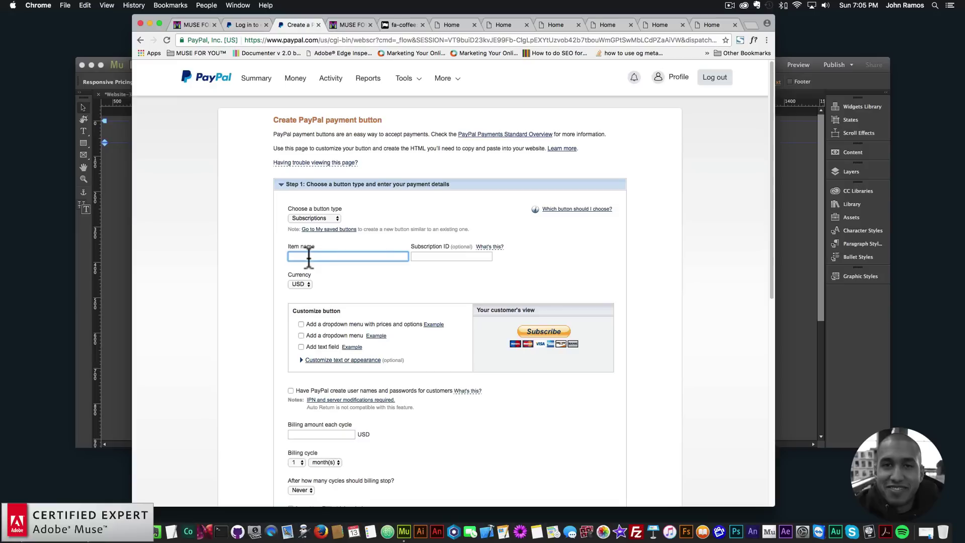
type("Demo")
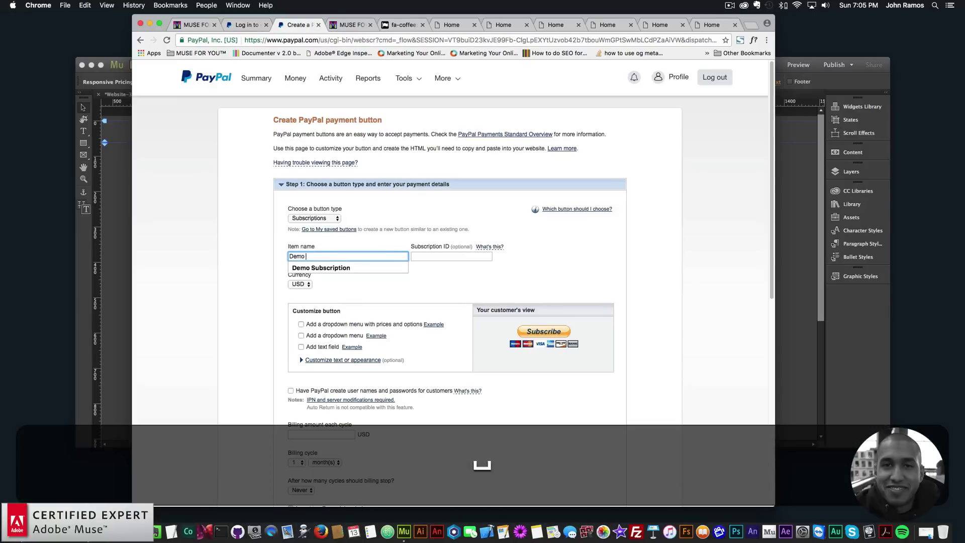
key("Down")
key("Return")
- Set the Subscription ID to 12, review the available currencies, and keep USD
left_click(436, 255)
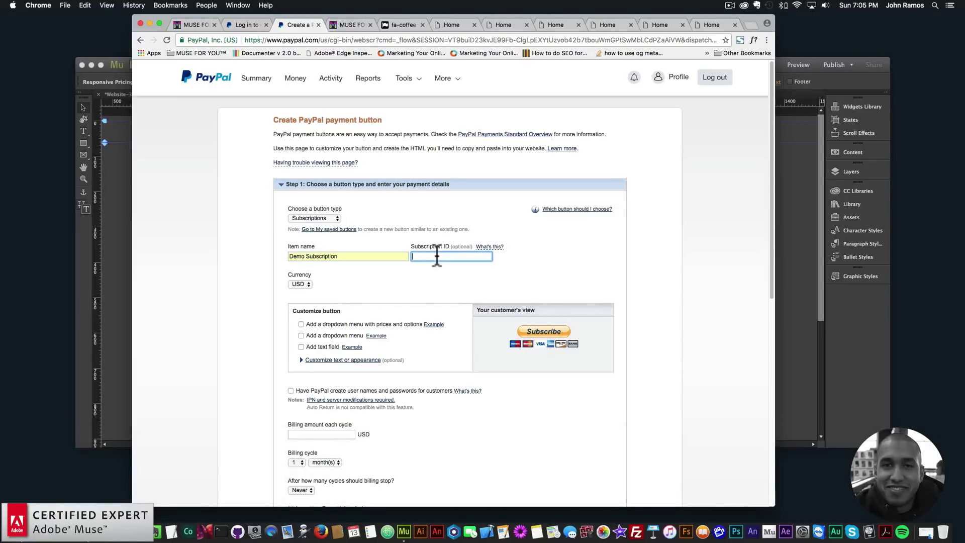
type("12")
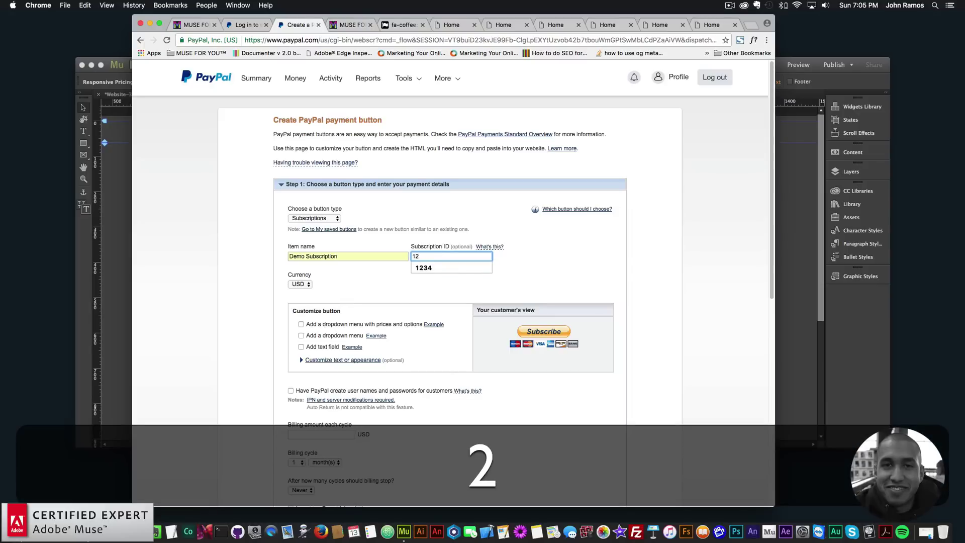
key("BackSpace")
key("BackSpace")
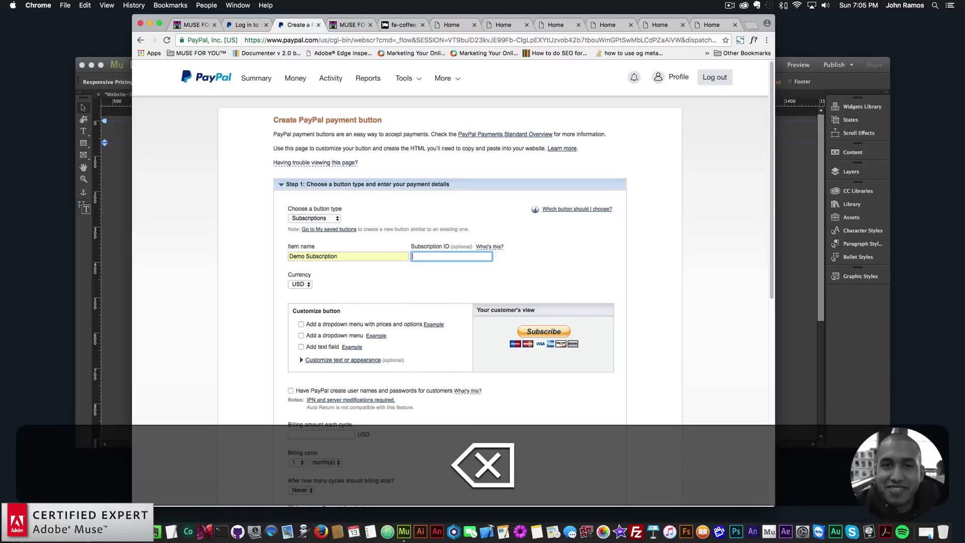
type("12")
left_click(380, 286)
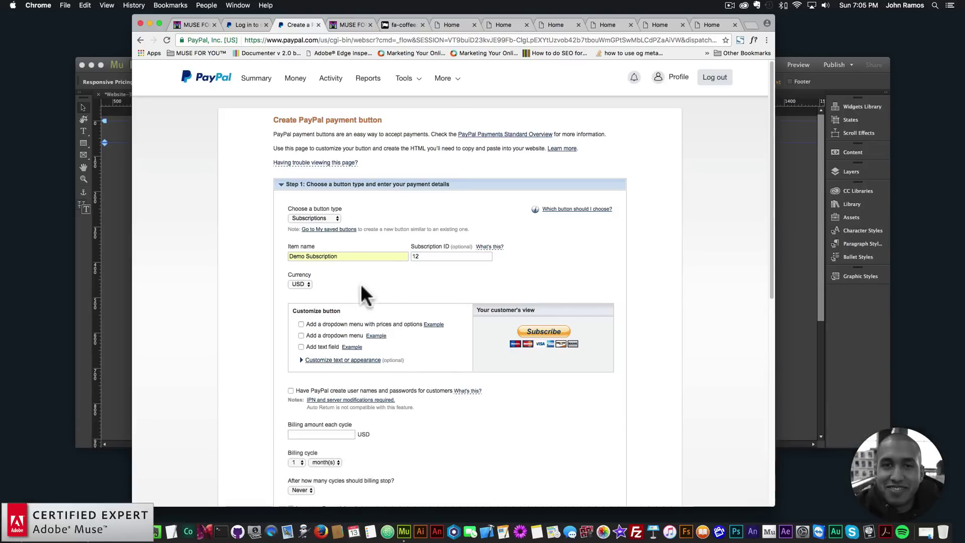
left_click(300, 283)
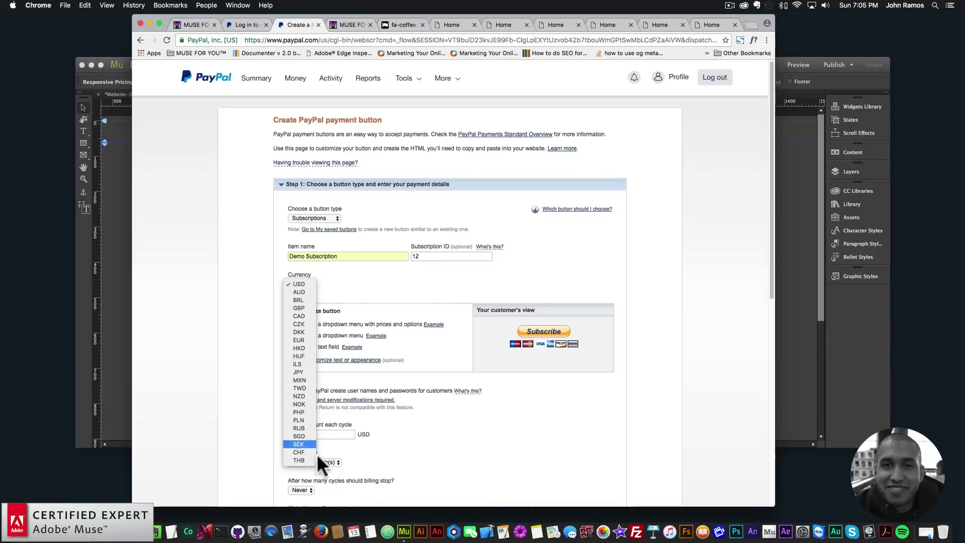
left_click(355, 300)
- Set the billing amount each cycle to 19.00 USD and keep the billing cycle number at 1
scroll(354, 300, "down", 3)
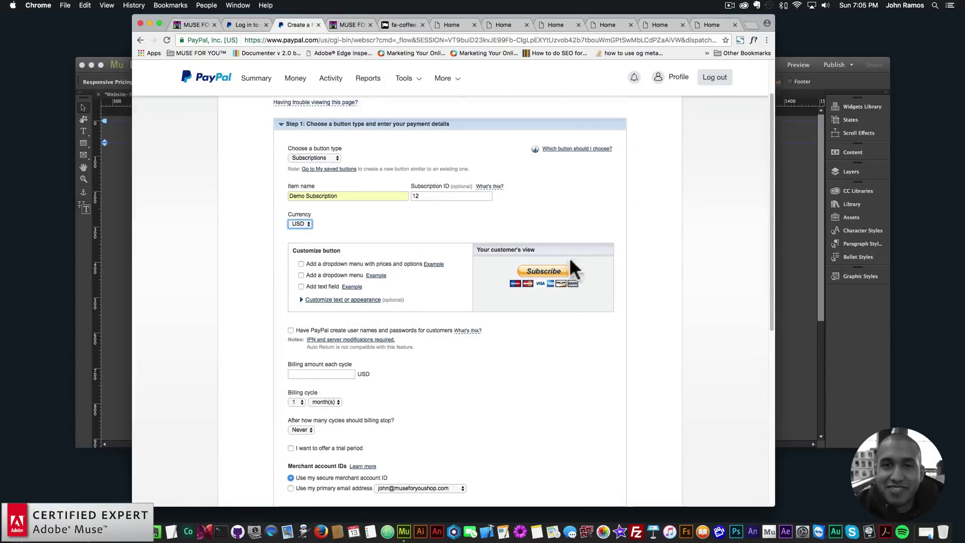
scroll(431, 314, "down", 3)
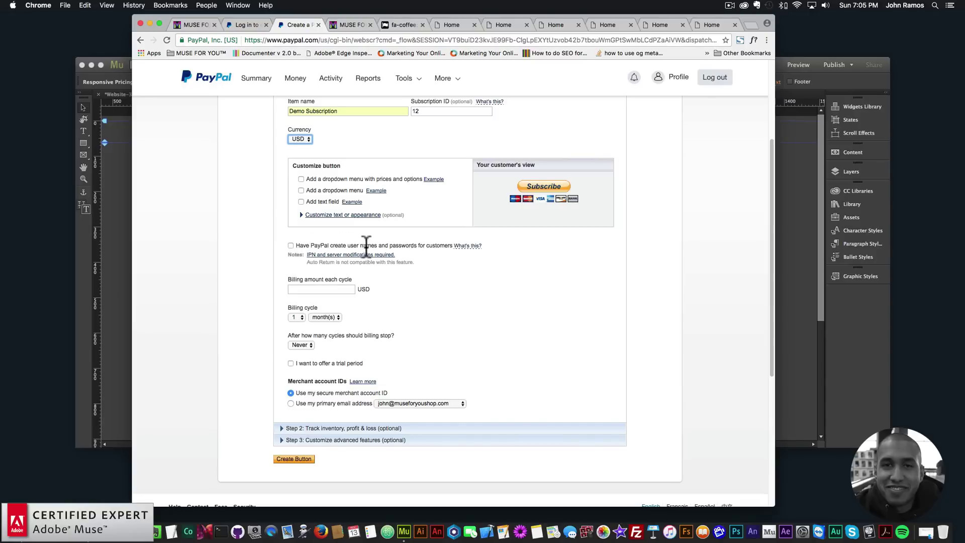
scroll(372, 293, "down", 1)
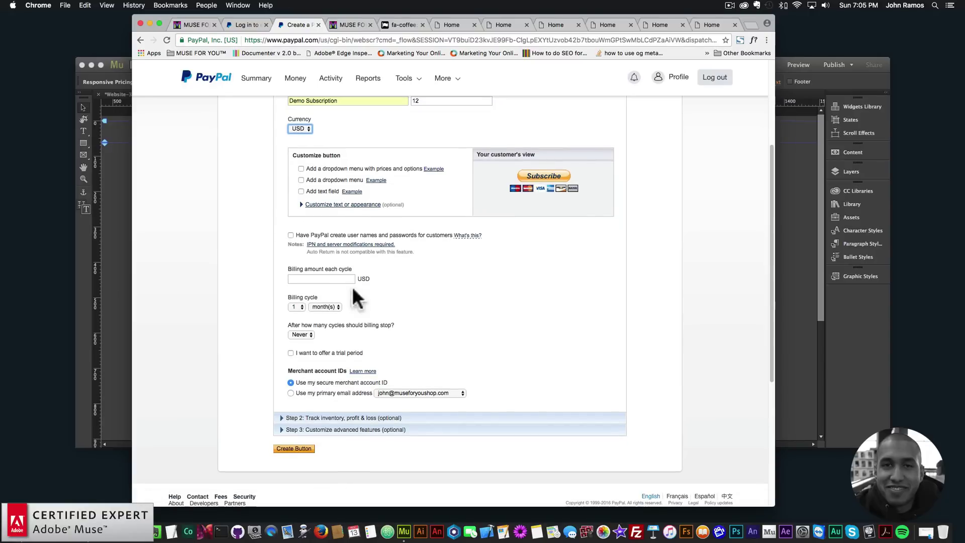
left_click(323, 279)
type("19")
key("Escape")
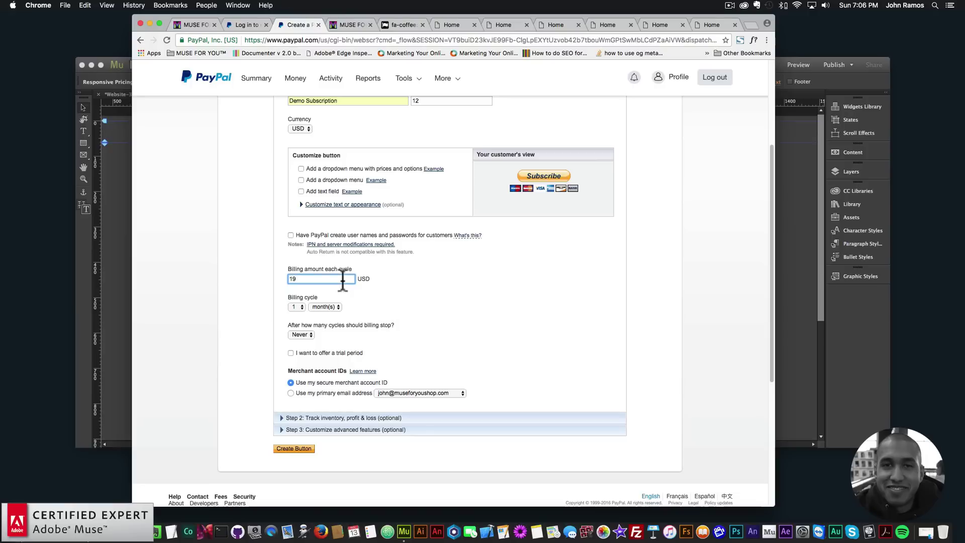
type(".00")
left_click(298, 307)
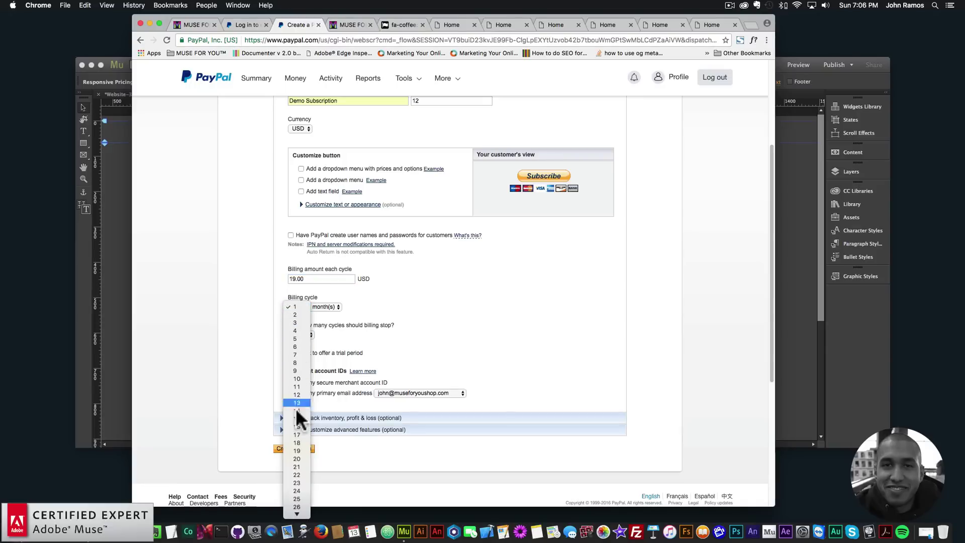
left_click(300, 307)
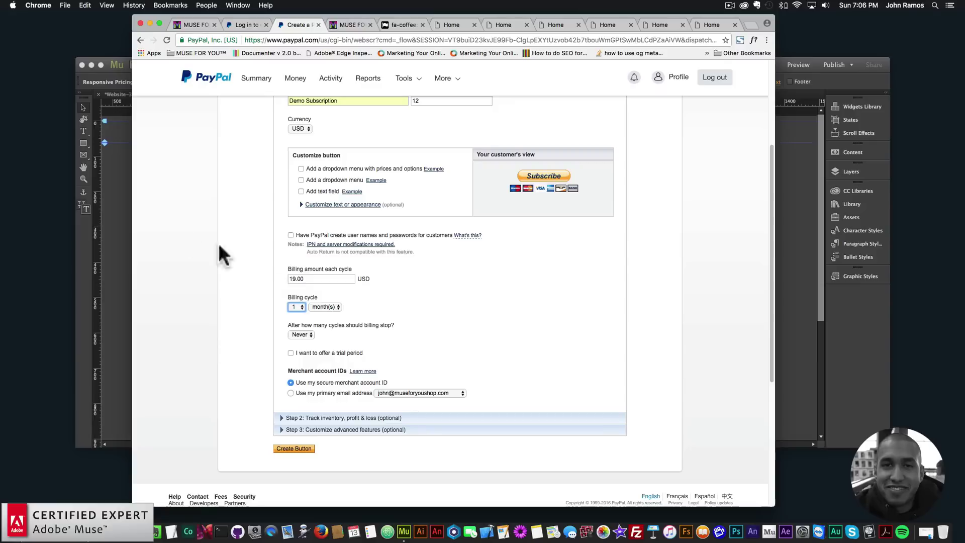
- Switch to Adobe Muse and review the Interval choices for Plan 1 in the four-plan table's options
left_click(124, 207)
left_click(630, 160)
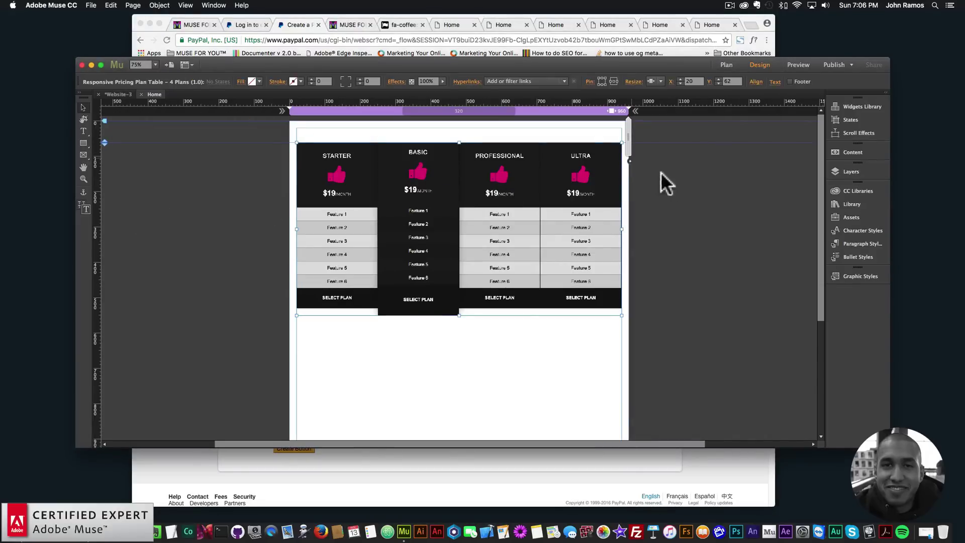
left_click(657, 209)
left_click(748, 267)
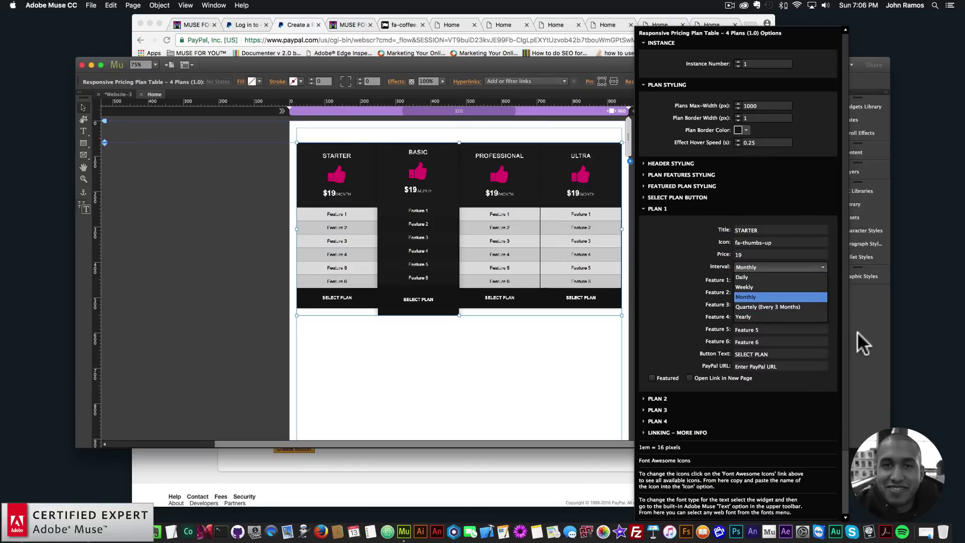
key("Escape")
- Return to the PayPal button form, keep the billing cycle in month(s), and leave billing stop at Never
left_click(295, 25)
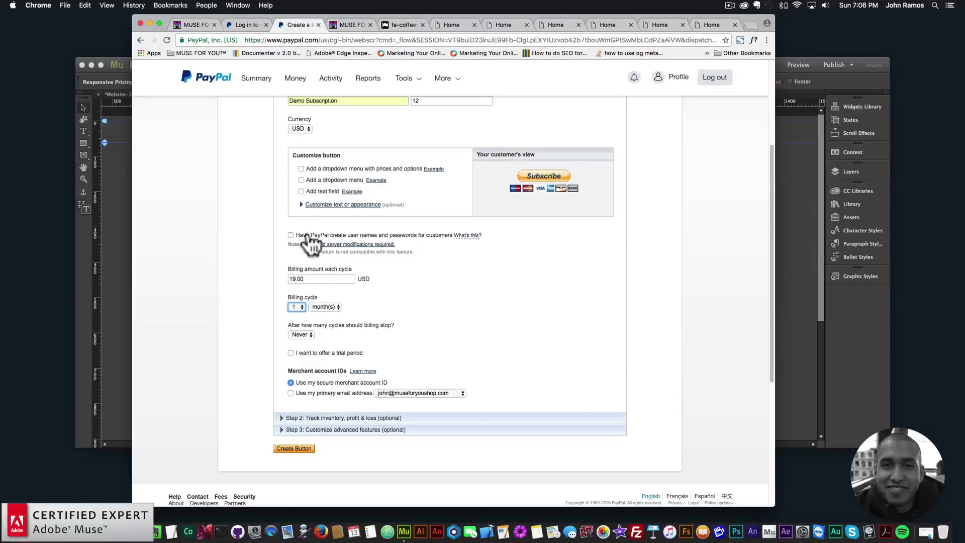
left_click(321, 305)
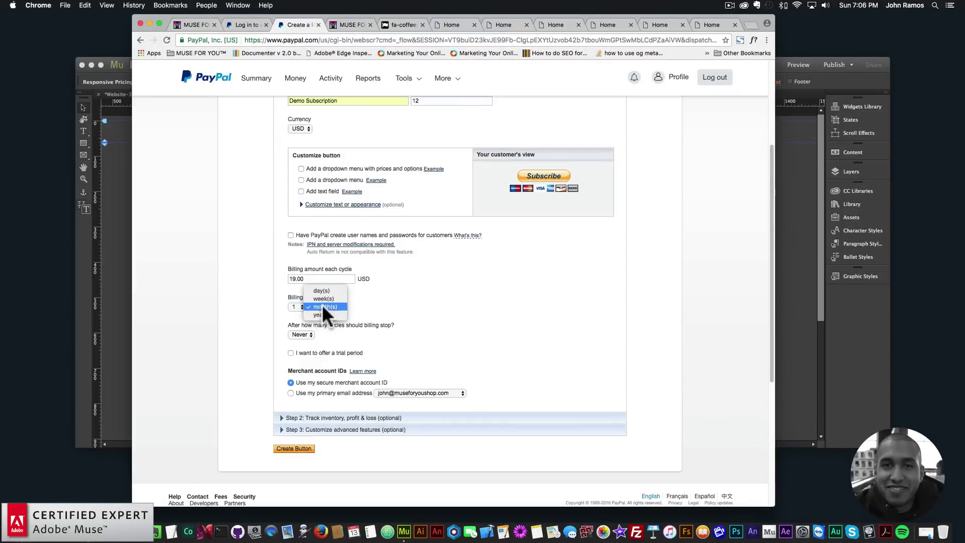
left_click(322, 304)
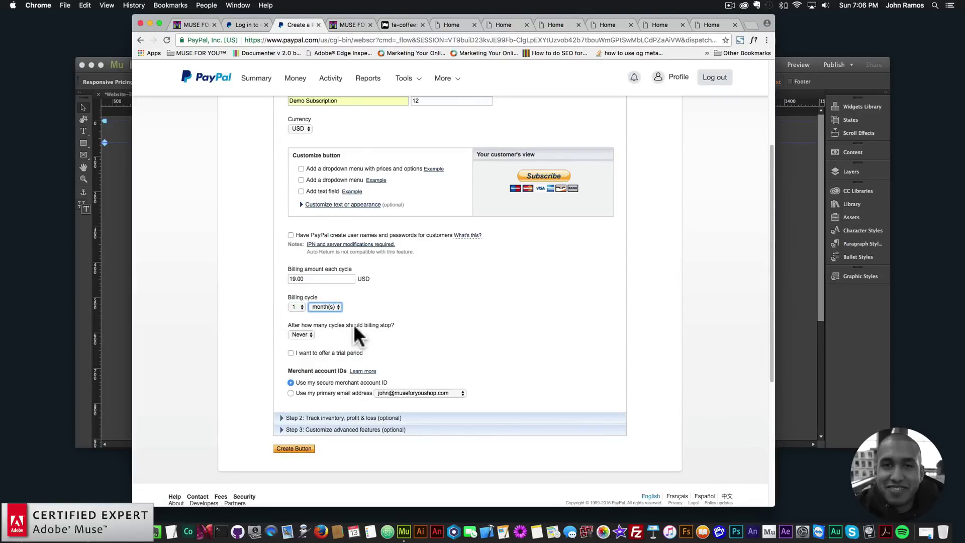
left_click(303, 335)
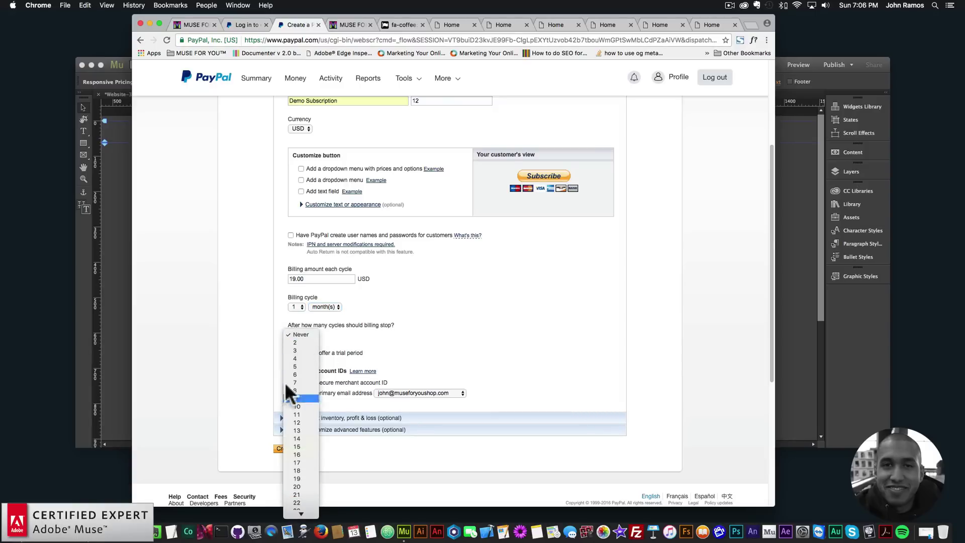
left_click(387, 332)
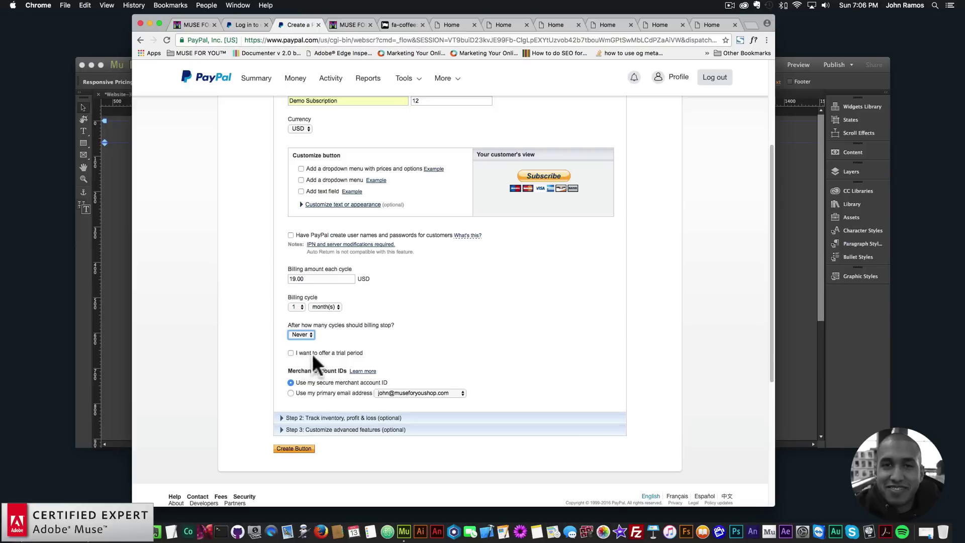
- Expand the optional Step 2 section for tracking inventory, profit and loss on the subscription button form
scroll(325, 351, "down", 2)
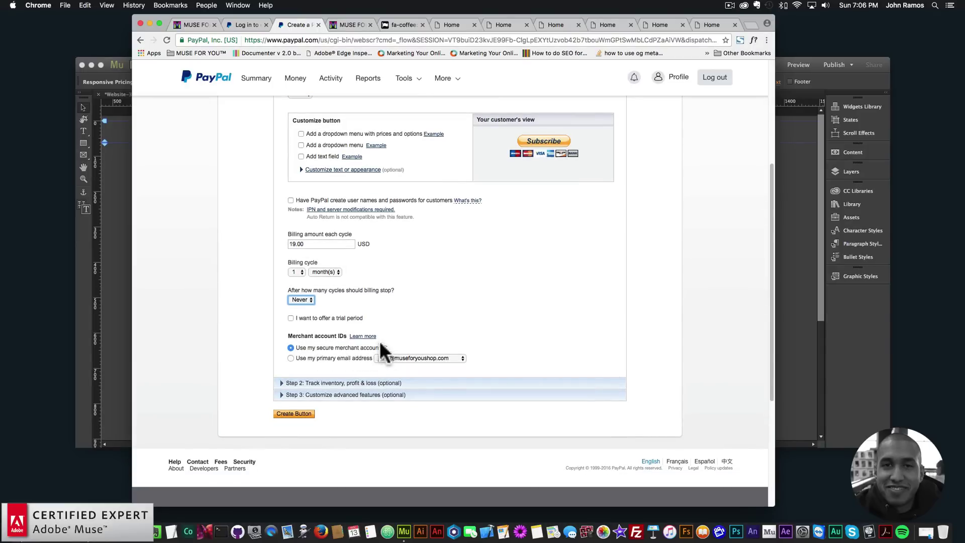
scroll(347, 357, "down", 2)
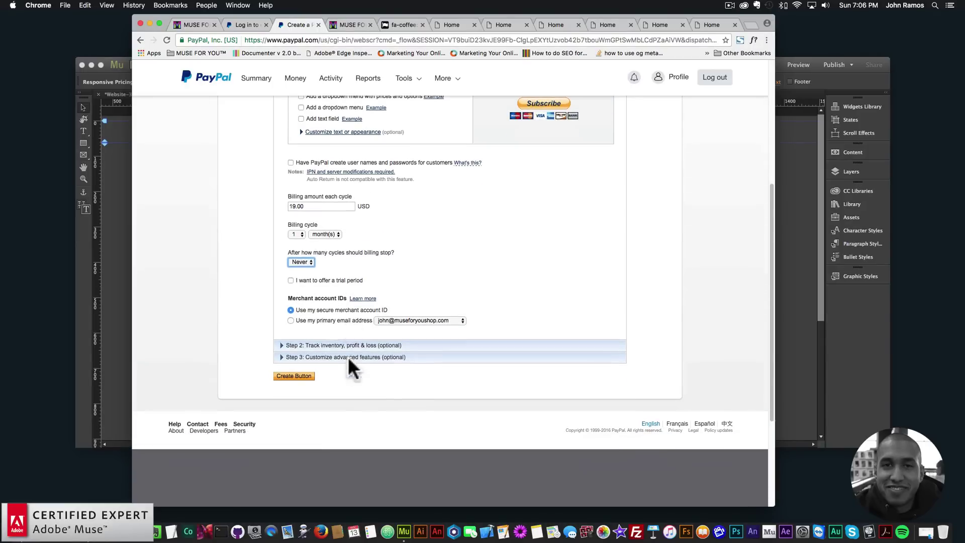
scroll(304, 347, "down", 1)
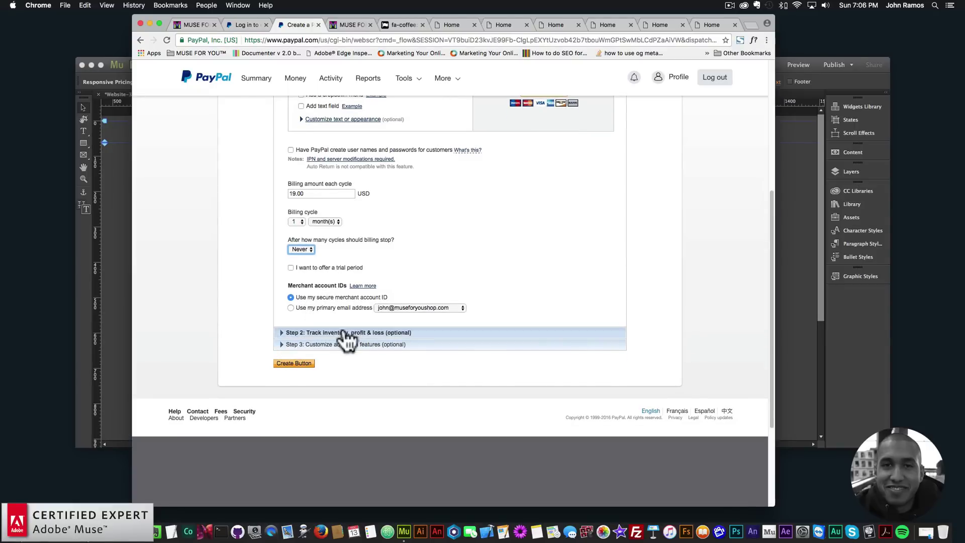
left_click(320, 332)
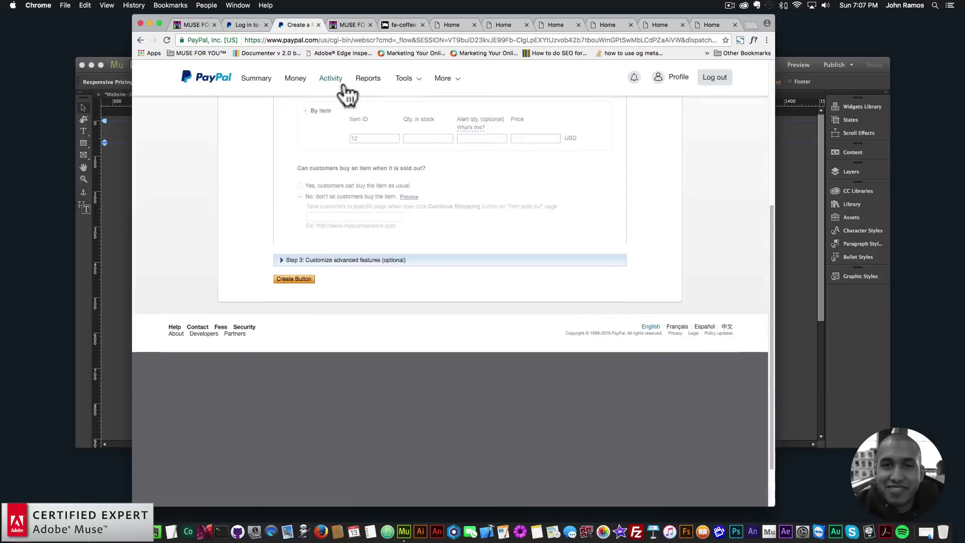
- Look over the optional Step 3 advanced features of the button form, and reopen the Step 1 payment details
scroll(372, 212, "down", 5)
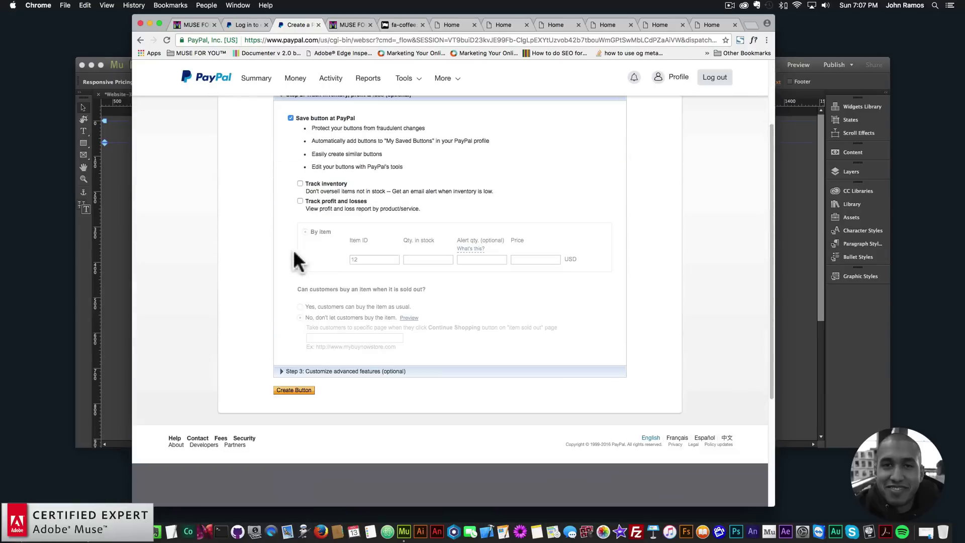
left_click(431, 342)
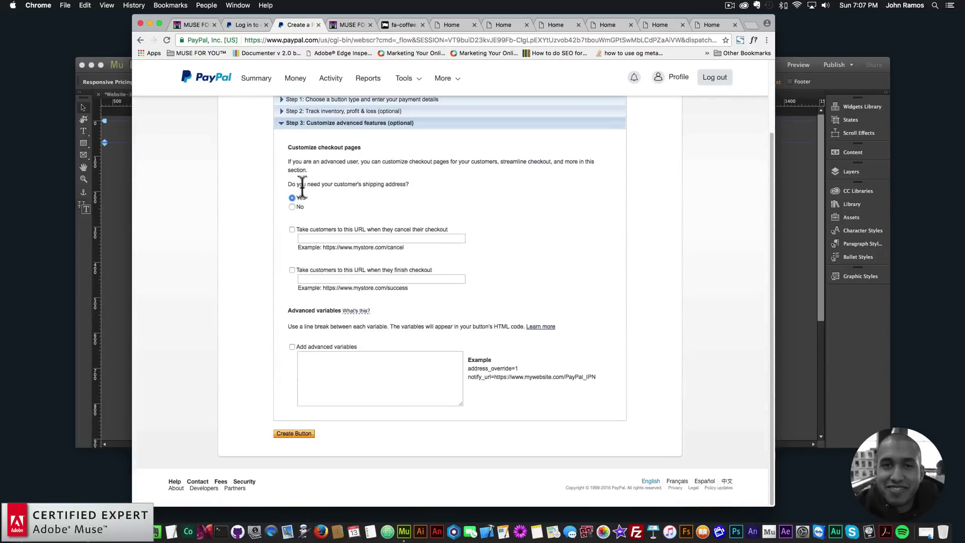
scroll(344, 234, "up", 1)
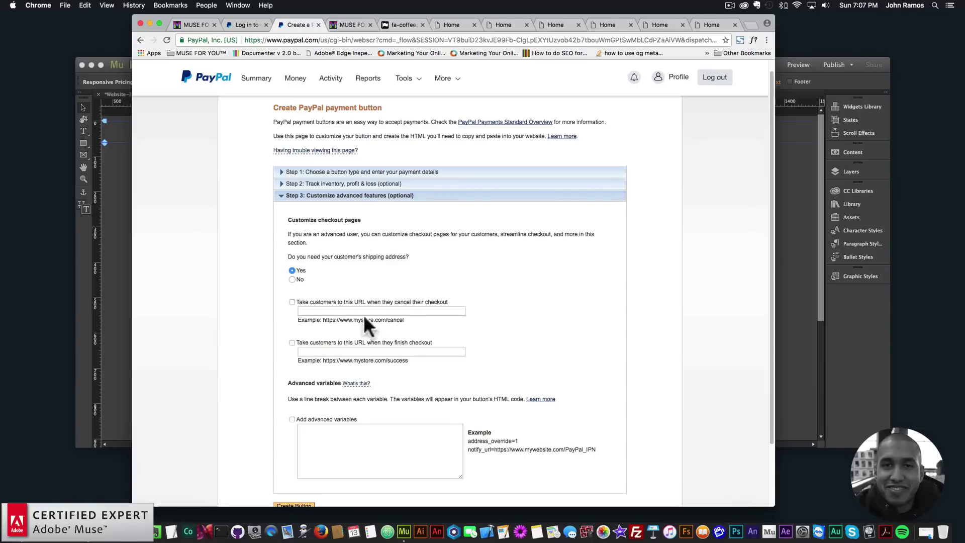
left_click(348, 197)
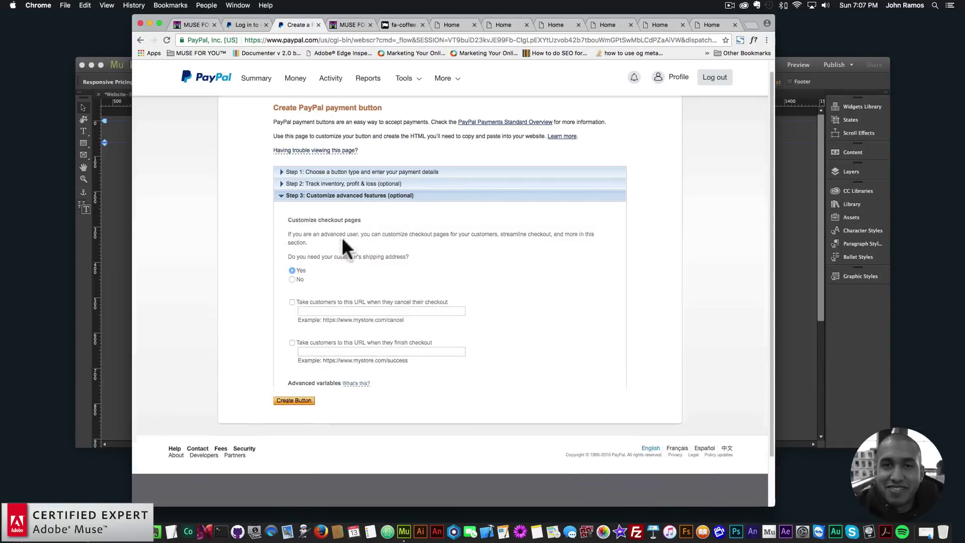
scroll(352, 226, "up", 2)
left_click(345, 155)
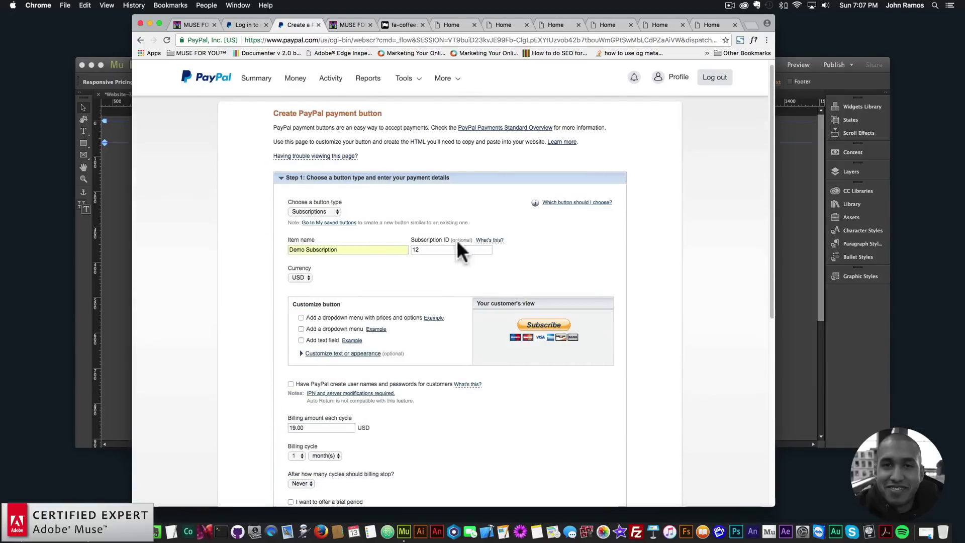
- Review the Step 3 checkout options for shipping address and the cancel and finish URLs, and collapse the section
scroll(457, 240, "down", 5)
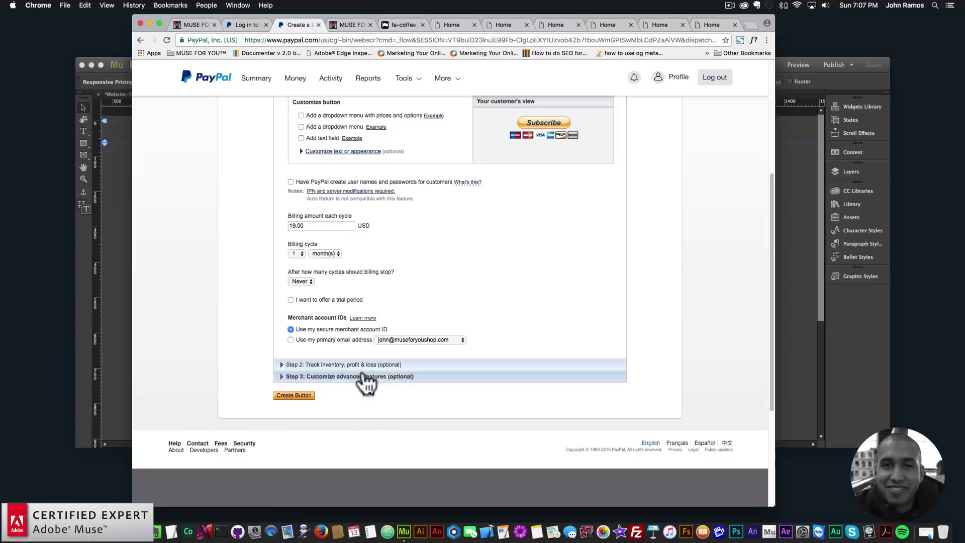
left_click(342, 377)
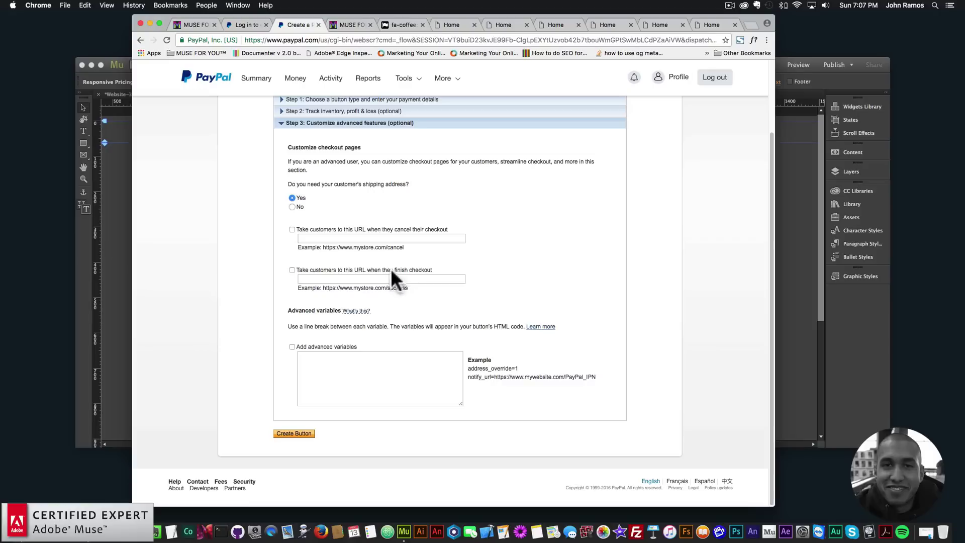
scroll(356, 166, "up", 3)
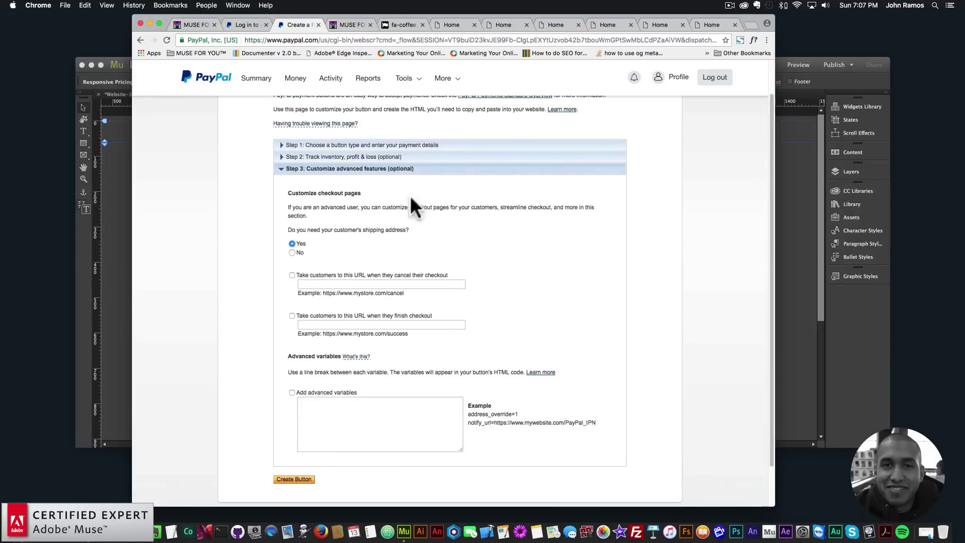
left_click(371, 171)
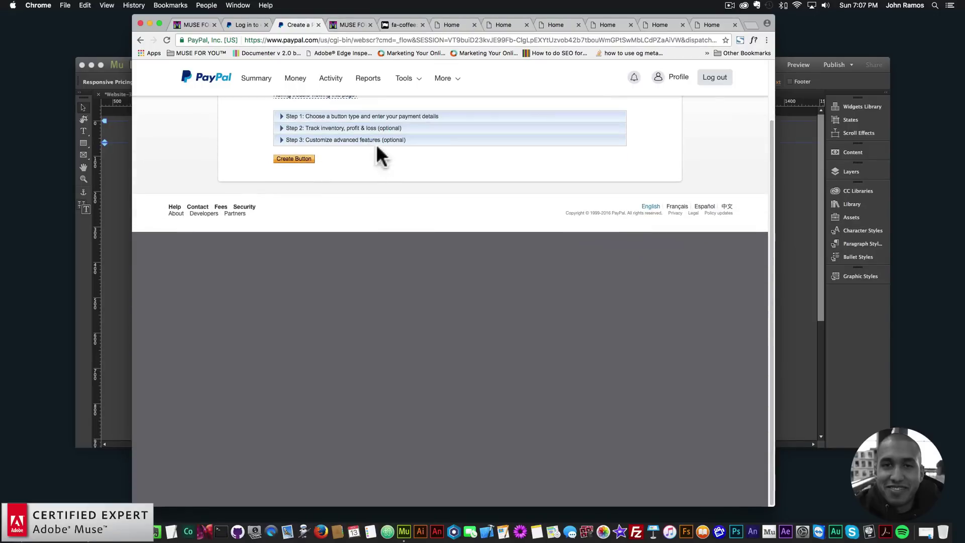
- Expand the Step 1 payment details for a last check and create the subscription button
left_click(361, 118)
scroll(327, 159, "down", 3)
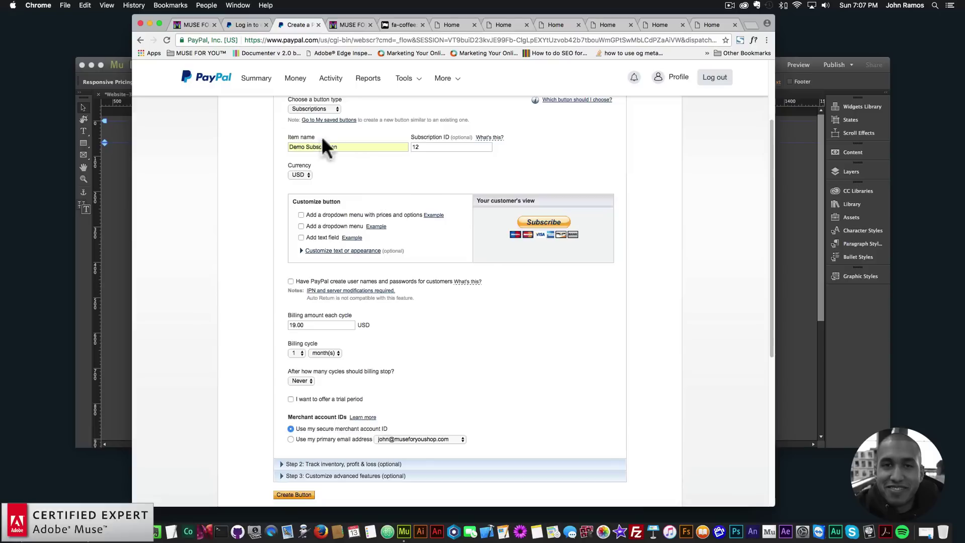
scroll(318, 151, "down", 5)
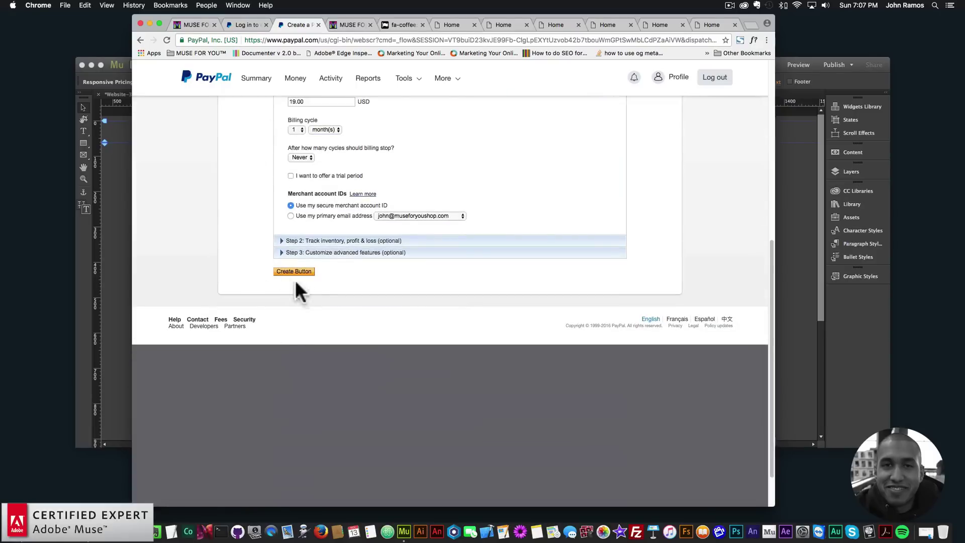
left_click(291, 272)
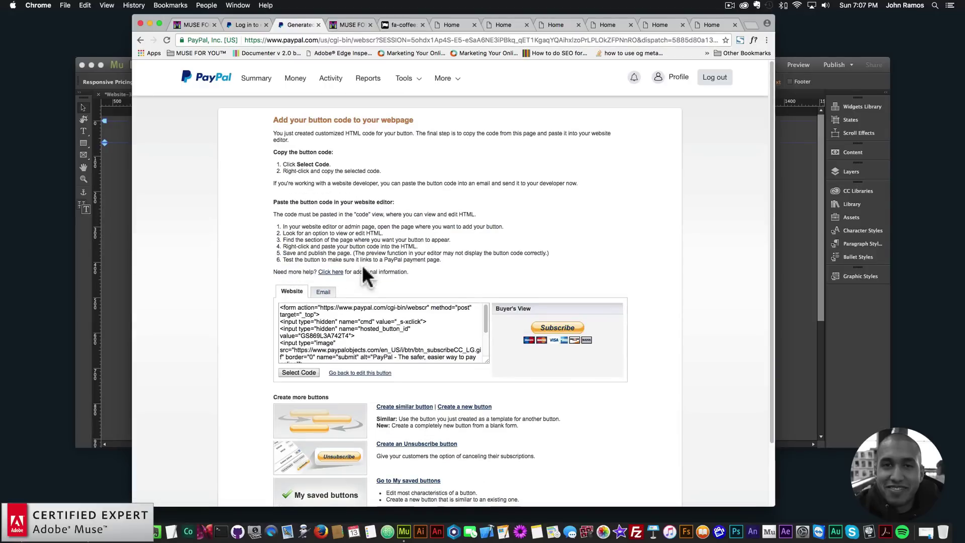
- Select the generated website HTML code of the subscription button
scroll(362, 276, "down", 1)
left_click(354, 309)
left_click(371, 319)
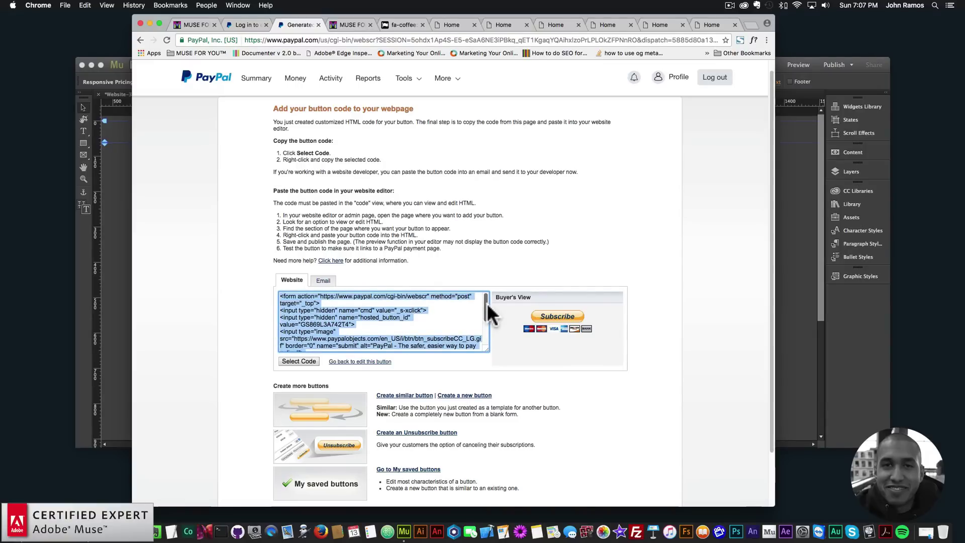
- Switch to Adobe Muse to locate the PayPal URL field in Plan 1's options, and return to the PayPal button code page
left_click(89, 201)
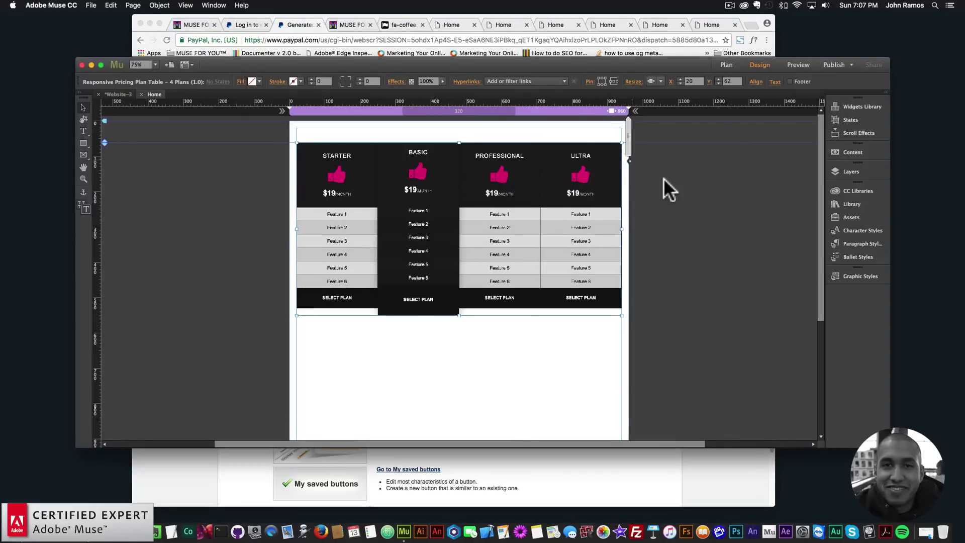
left_click(629, 161)
left_click(657, 210)
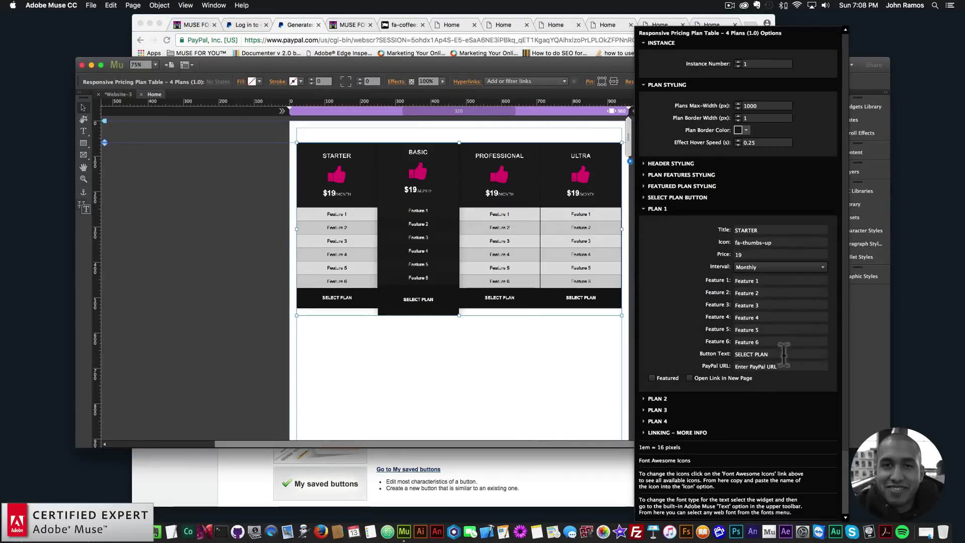
left_click(762, 367)
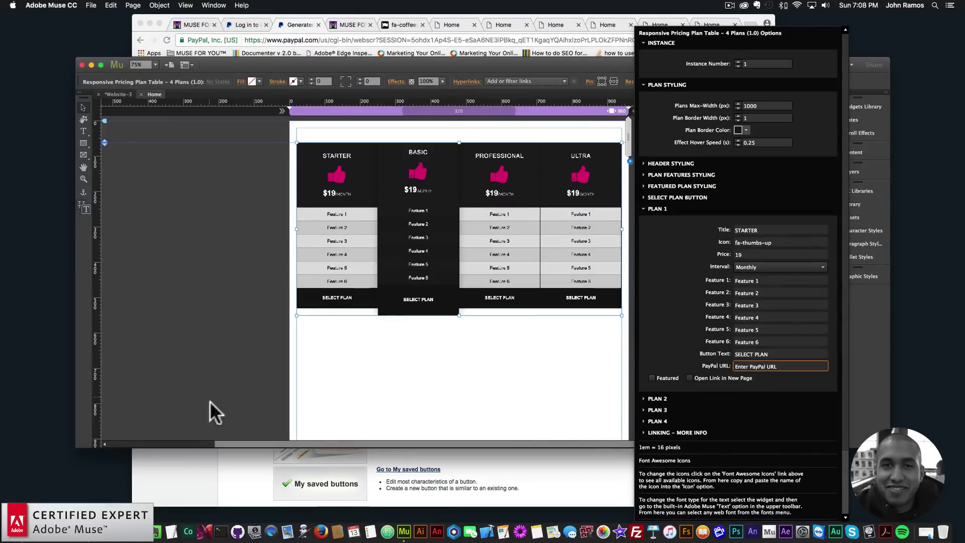
left_click(179, 477)
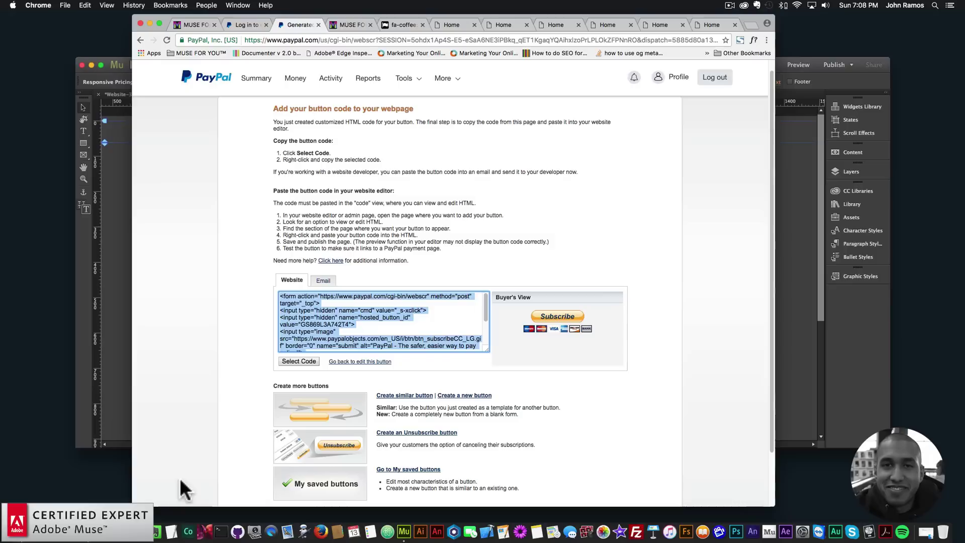
- Show the email version of the subscription button code and copy its whole link
left_click(324, 281)
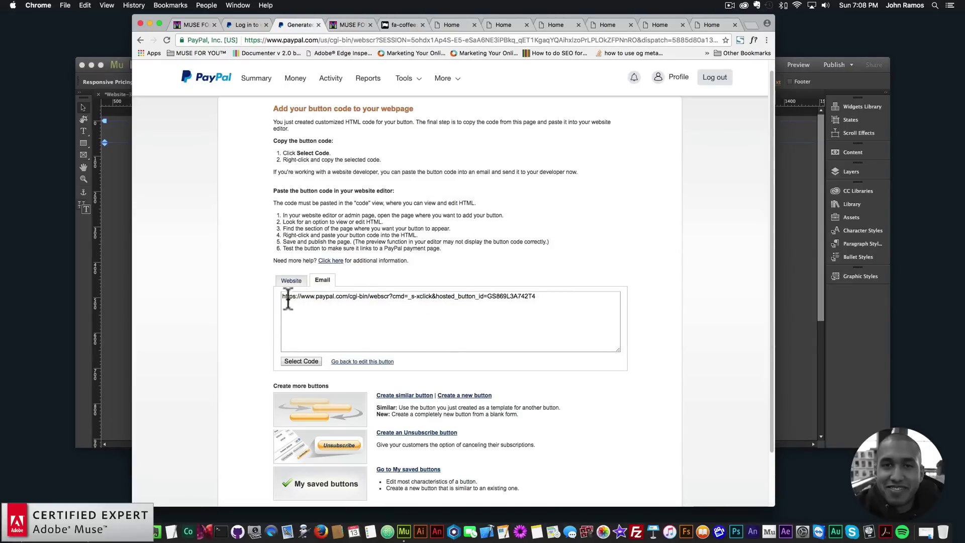
left_click_drag(547, 296, 289, 287)
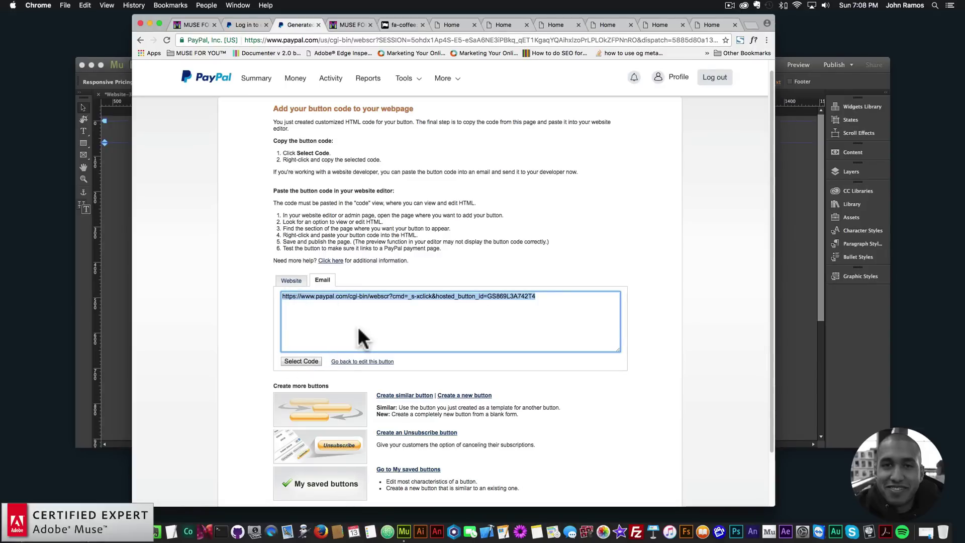
key("super+c")
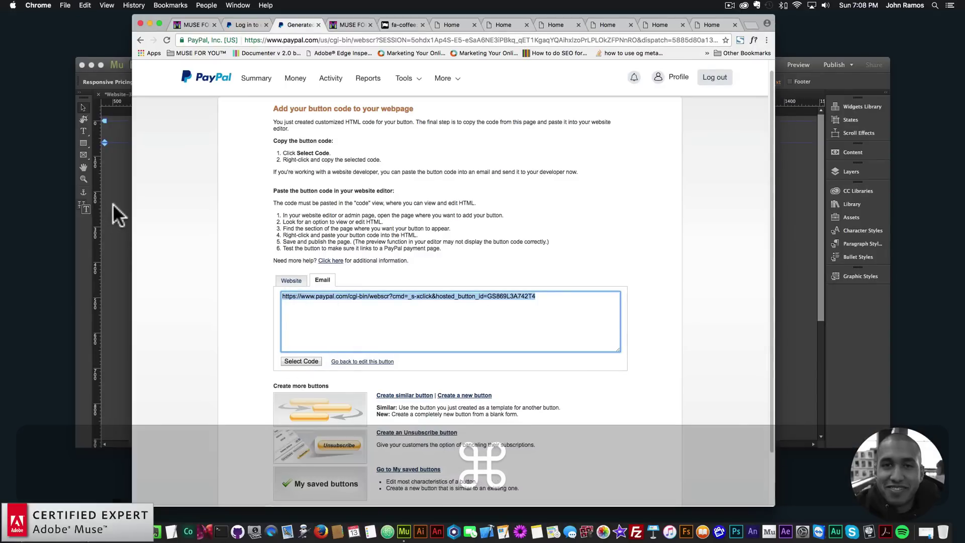
- Switch to Adobe Muse and paste the copied email link into the PayPal URL of Plan 1, replacing the placeholder
left_click(114, 205)
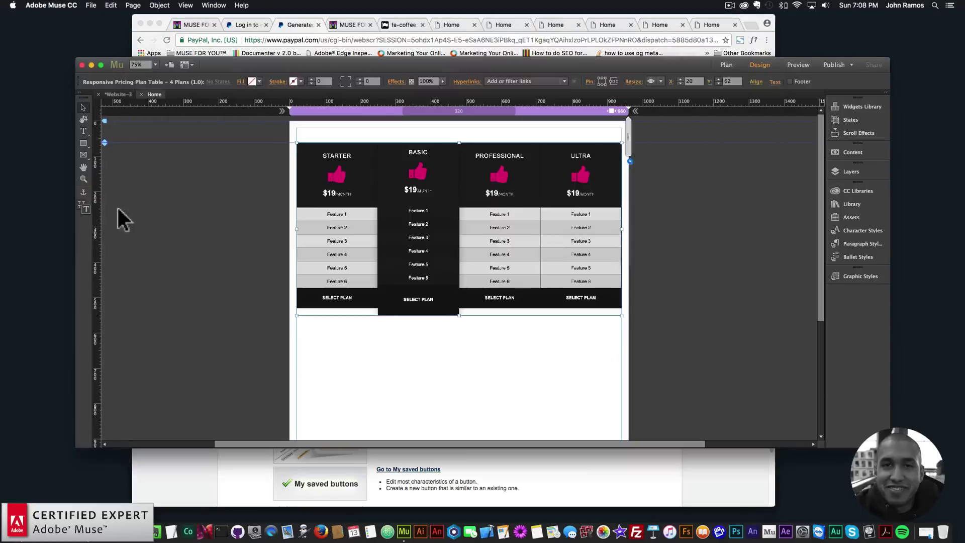
left_click(629, 160)
left_click(657, 208)
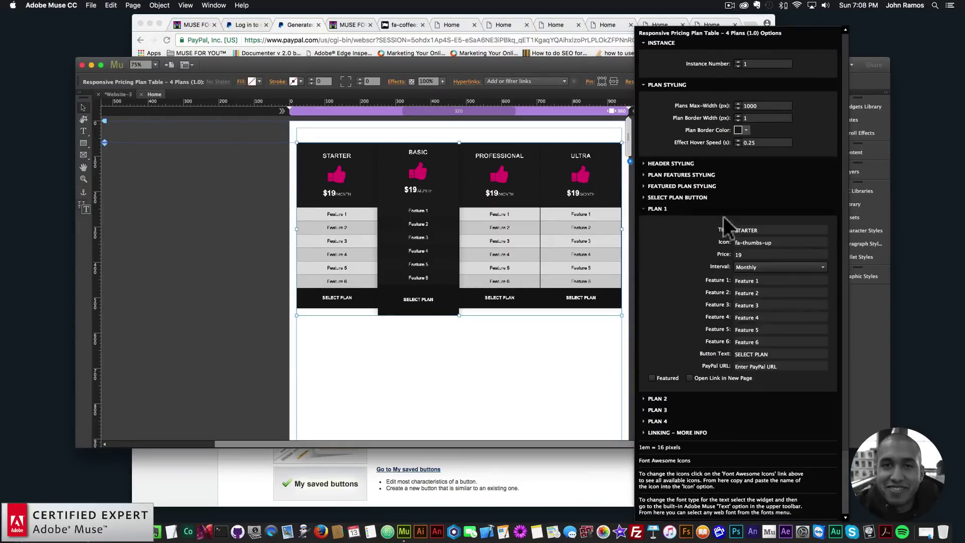
left_click(778, 366)
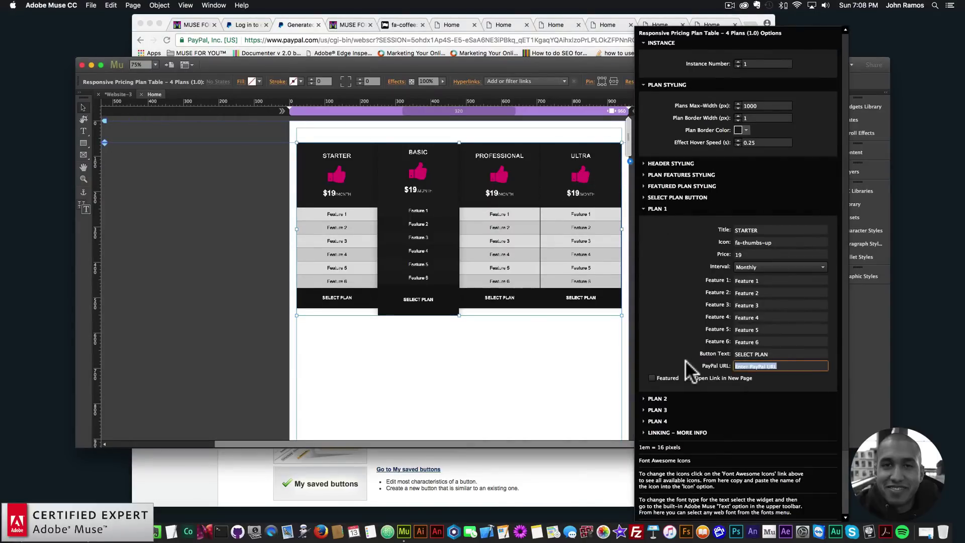
key("super+v")
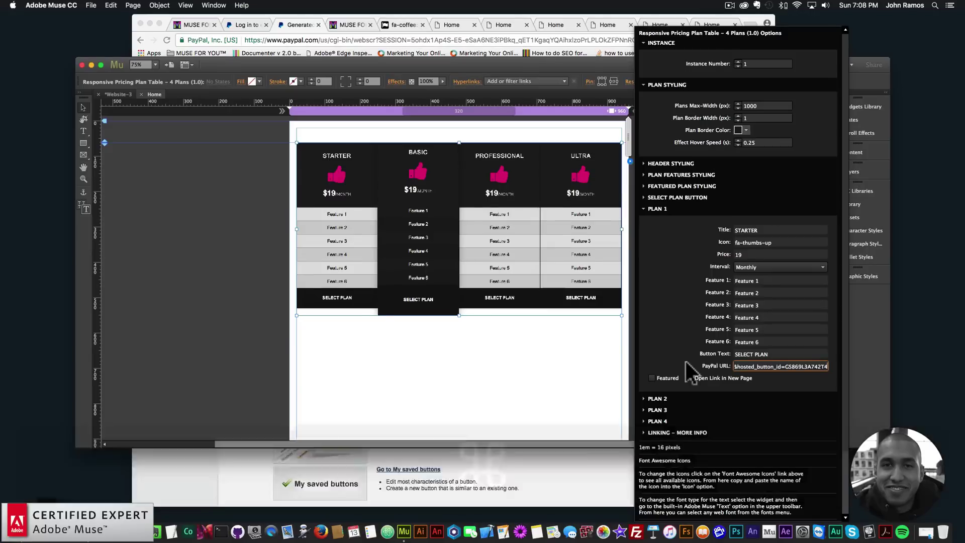
key("Return")
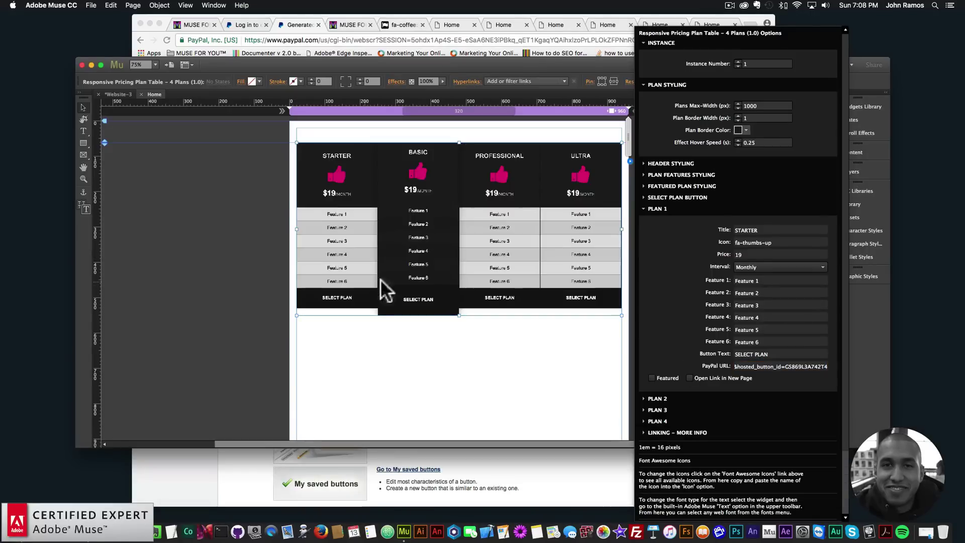
left_click(274, 224)
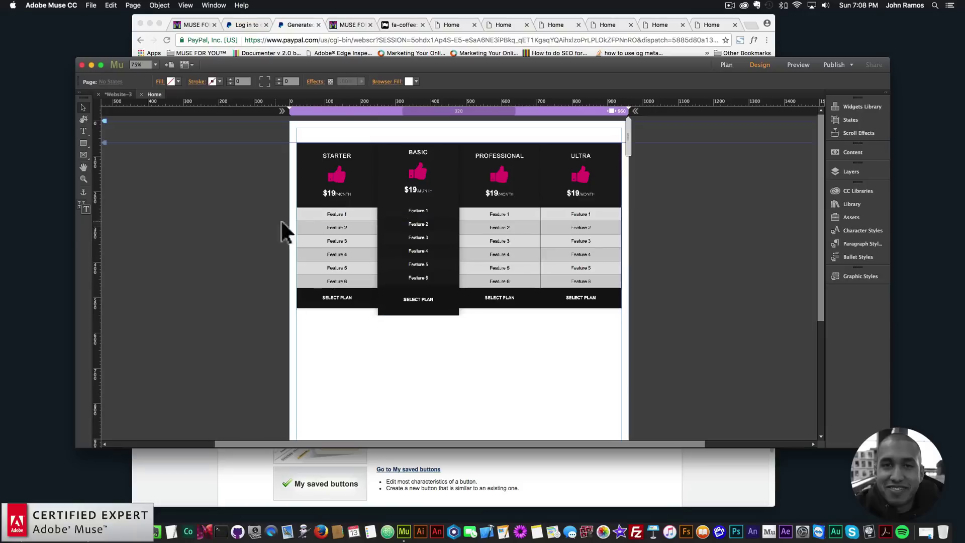
- Preview the page in the browser and follow the Starter plan's SELECT PLAN link to check the PayPal subscription details
left_click(91, 5)
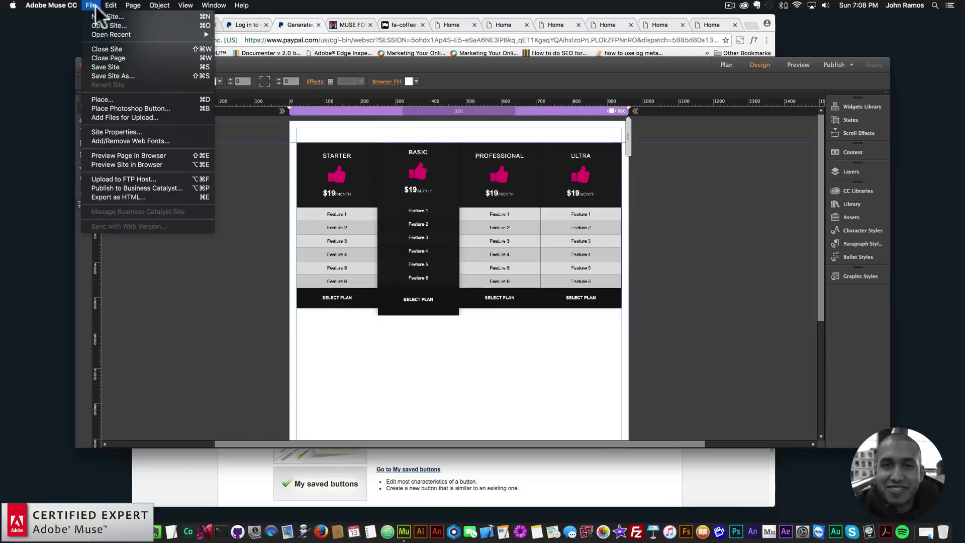
left_click(129, 156)
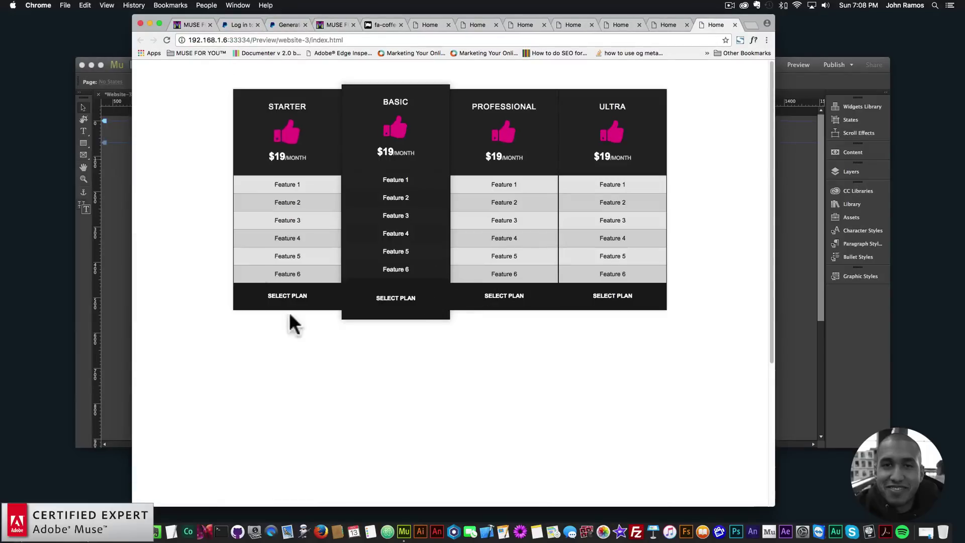
left_click(290, 300)
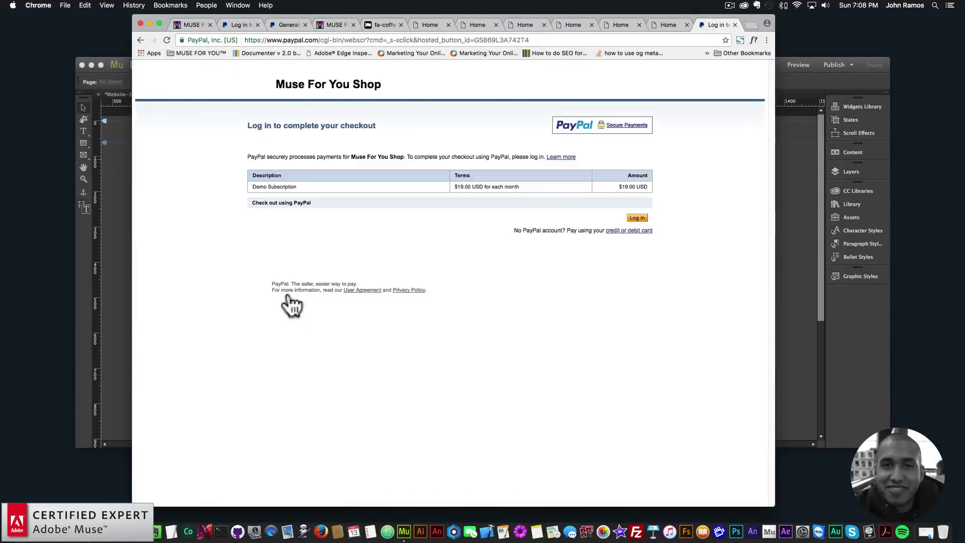
left_click_drag(254, 182, 315, 181)
left_click(326, 182)
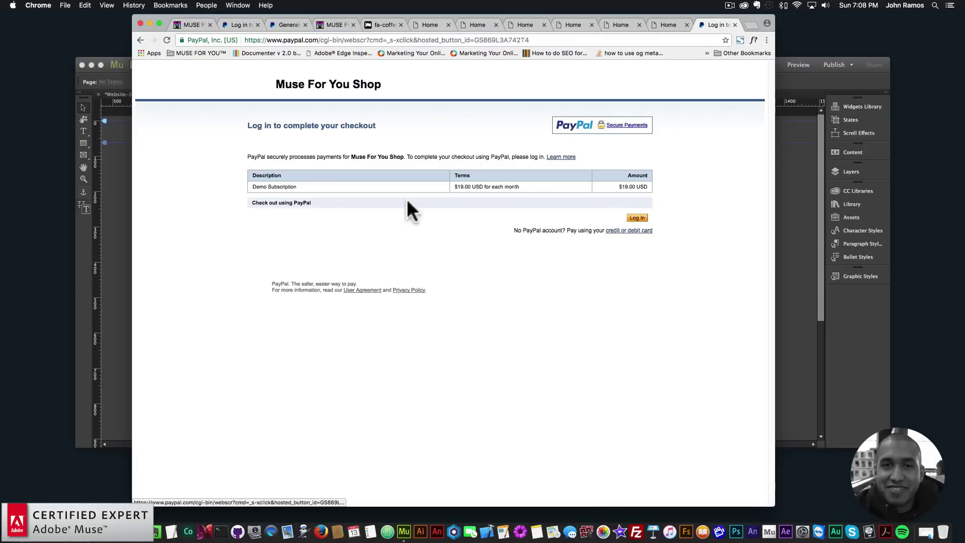
- Revisit the PayPal email link page and the checkout page, and return to the previewed pricing table
left_click(281, 24)
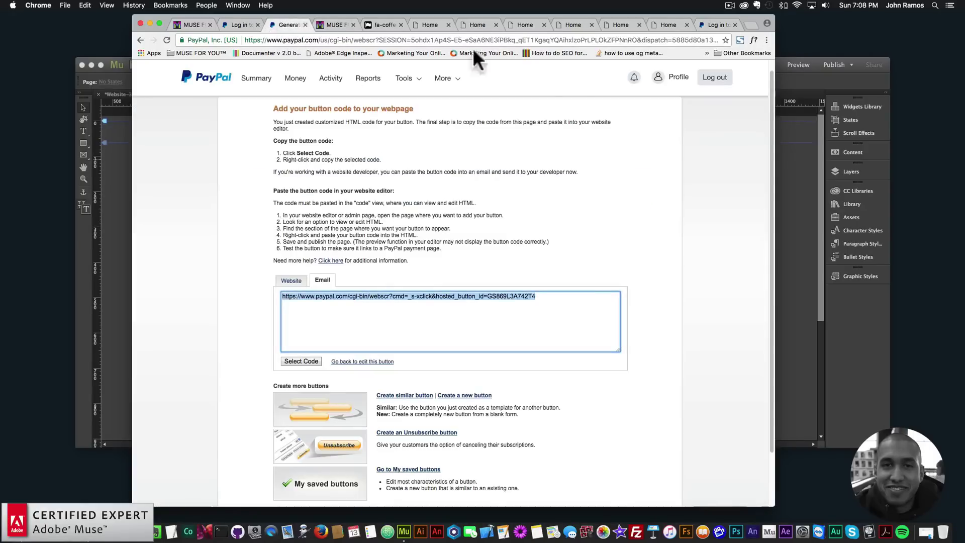
left_click(711, 23)
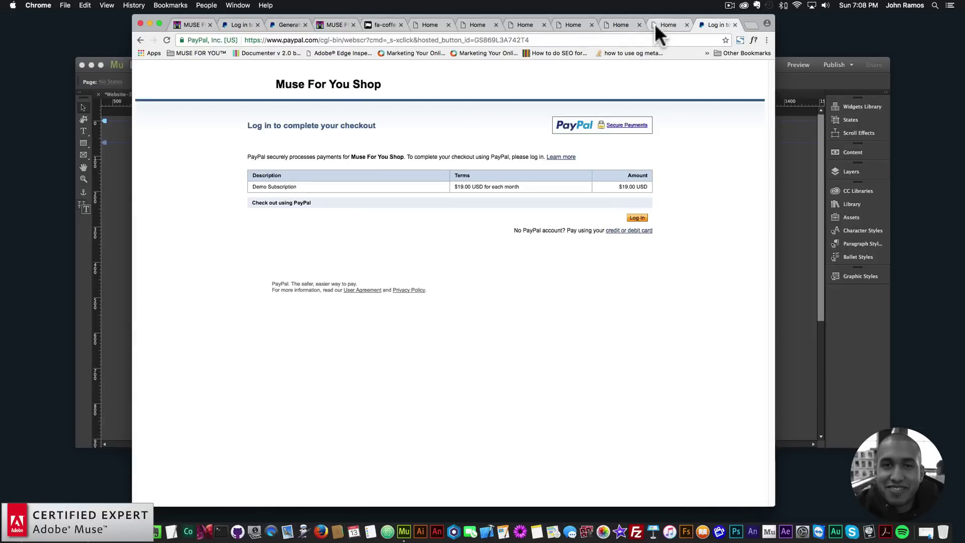
left_click(661, 23)
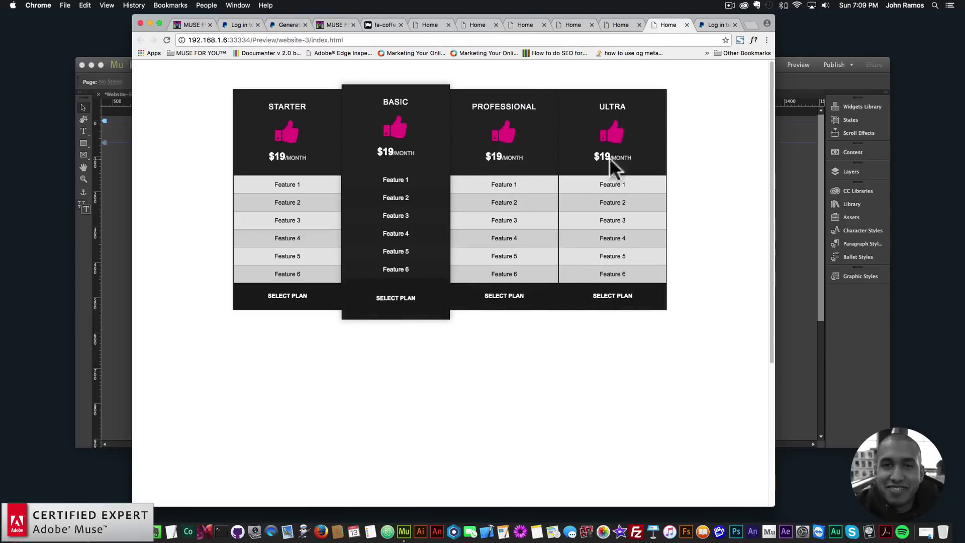
- Switch to Adobe Muse and expand the Plan Features Styling section in the four-plan table's options
key("super+Tab")
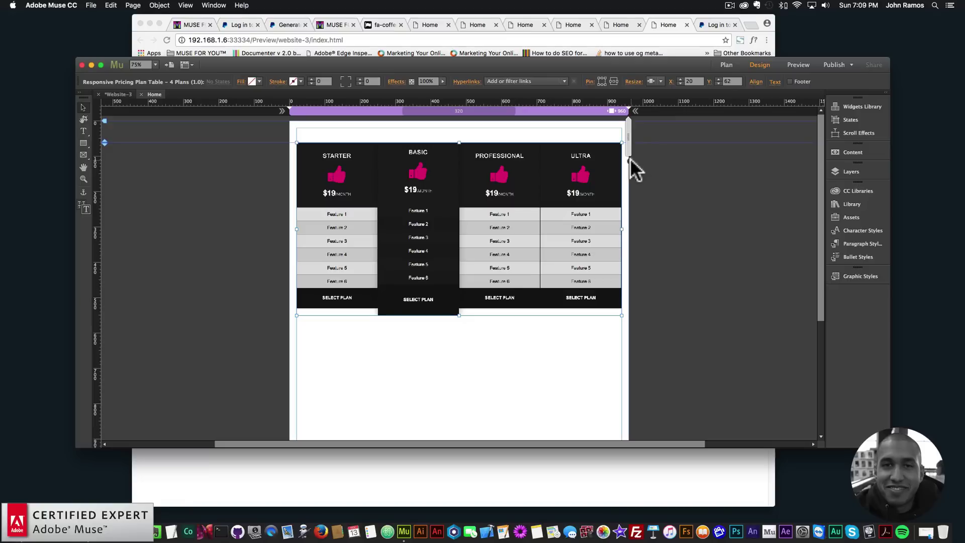
left_click(630, 160)
left_click(673, 175)
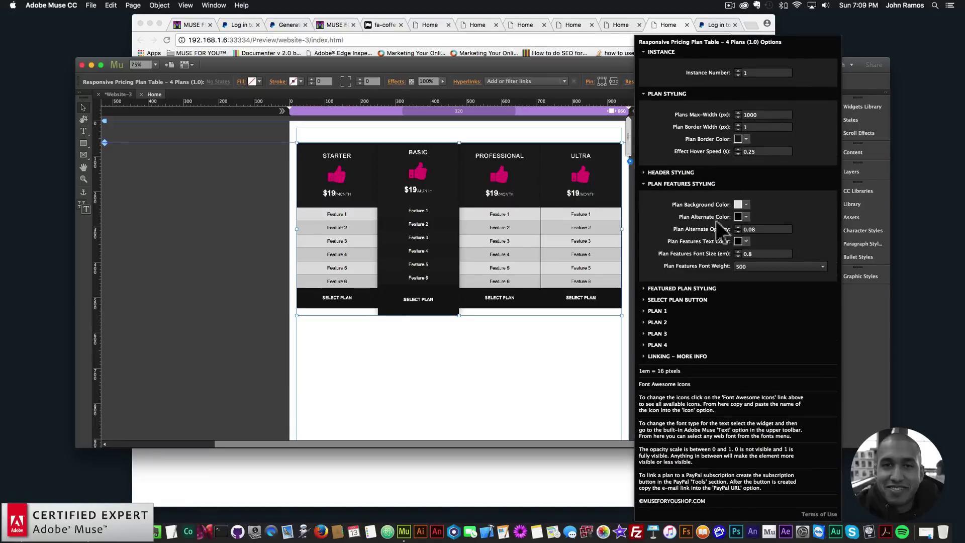
- Review the Plan 4 options including its PayPal URL, and enable Open Link in New Page for Plan 1
left_click(656, 345)
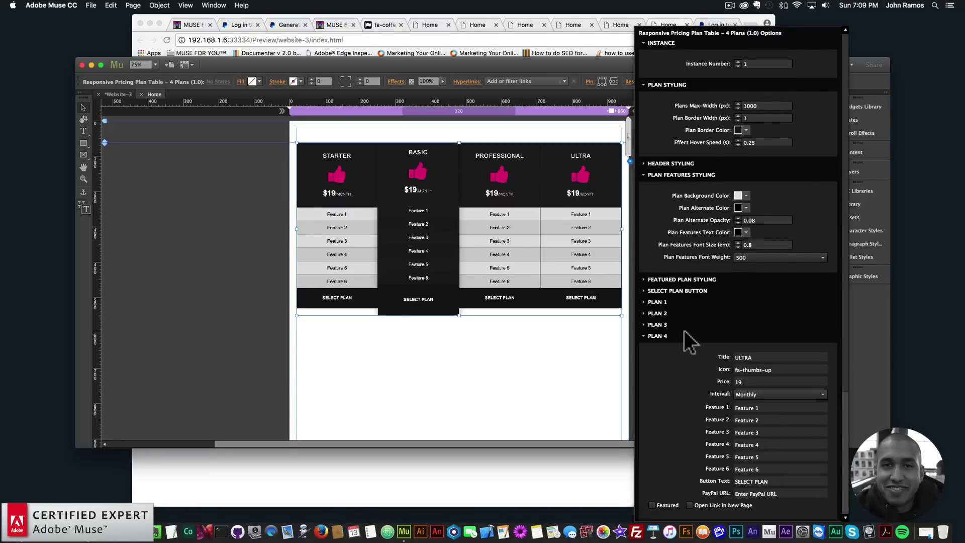
scroll(713, 361, "down", 3)
left_click(746, 375)
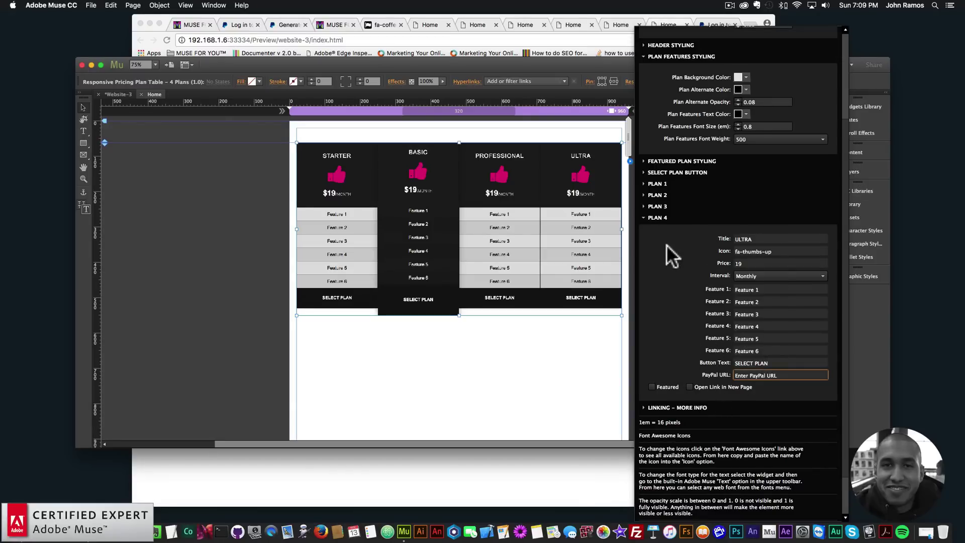
left_click(657, 217)
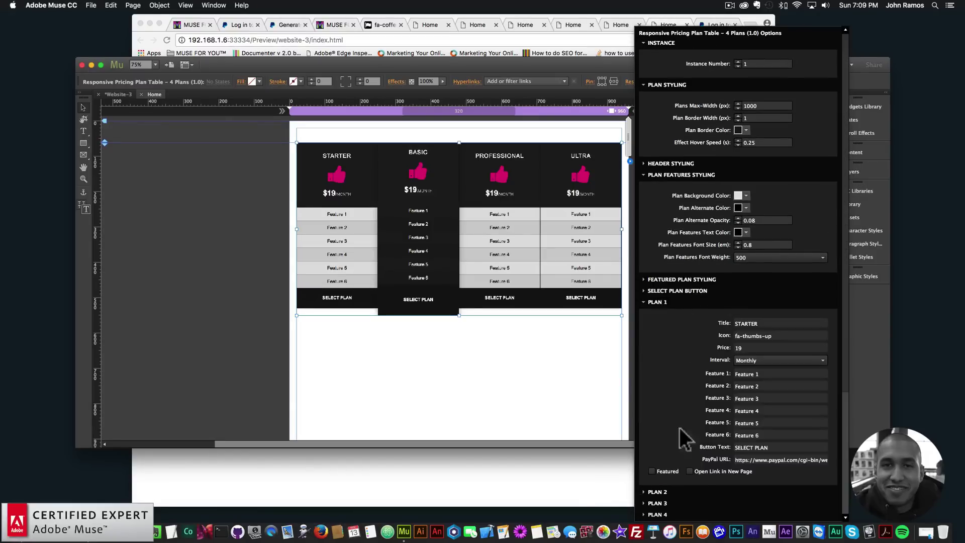
left_click(689, 470)
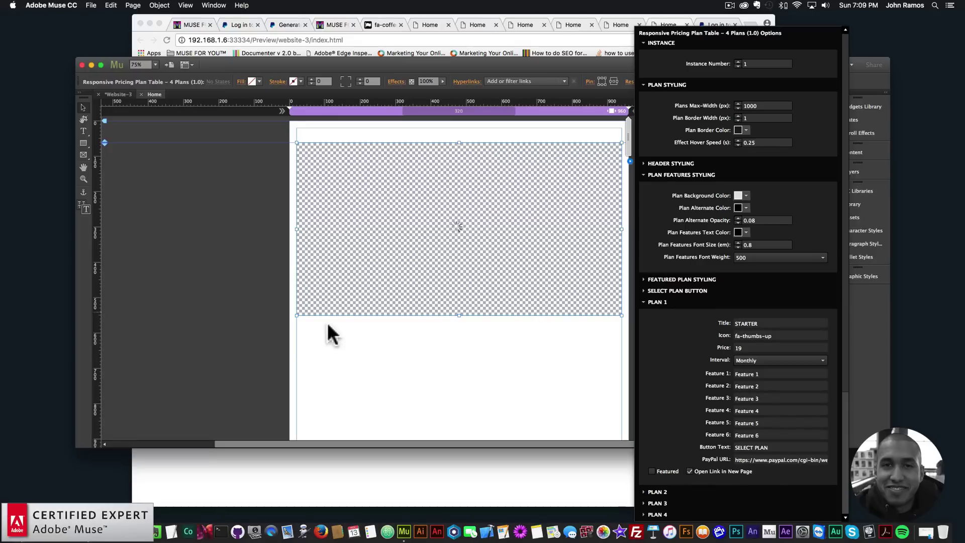
left_click(338, 350)
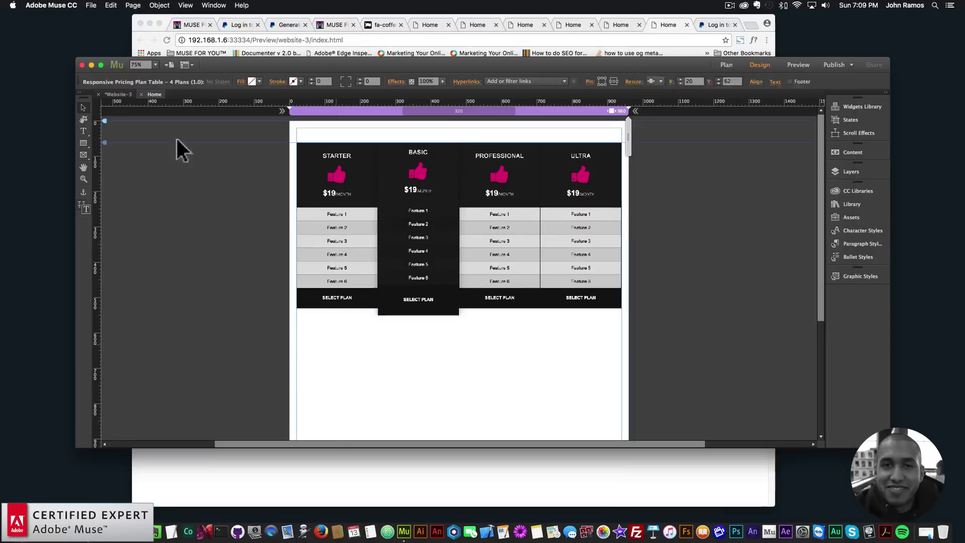
- Preview the page in the browser, follow the Starter plan's SELECT PLAN link, close the PayPal page and return to Adobe Muse
left_click(91, 5)
left_click(115, 153)
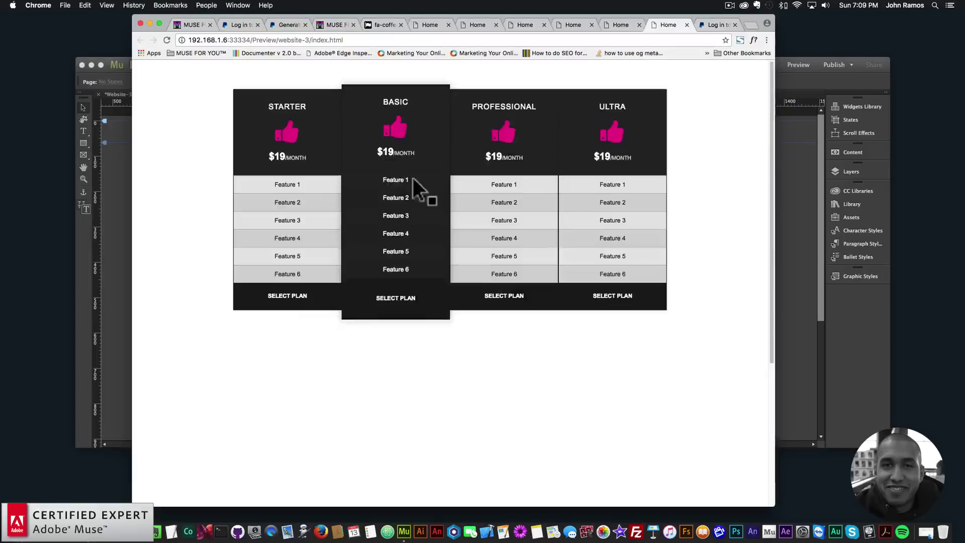
left_click(295, 301)
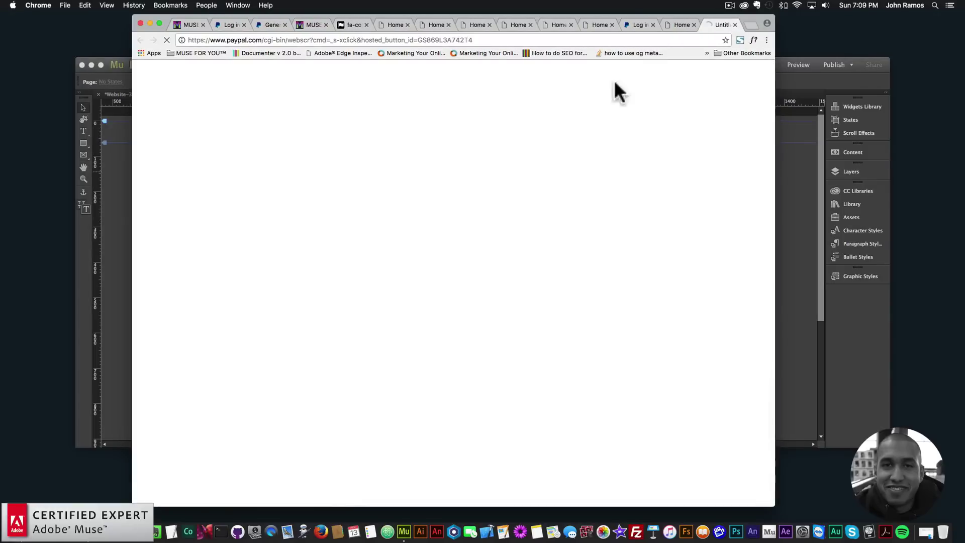
left_click(679, 26)
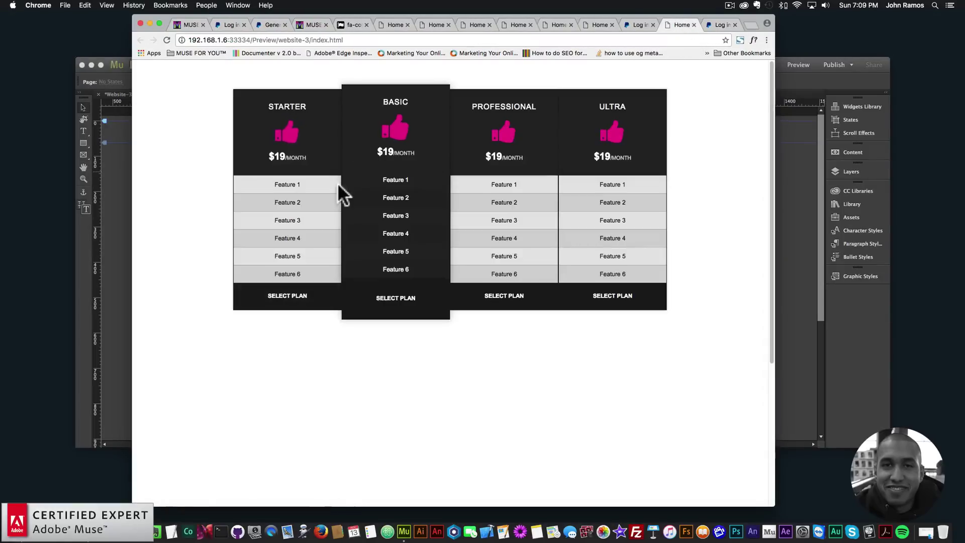
left_click(717, 24)
left_click(735, 24)
left_click(788, 156)
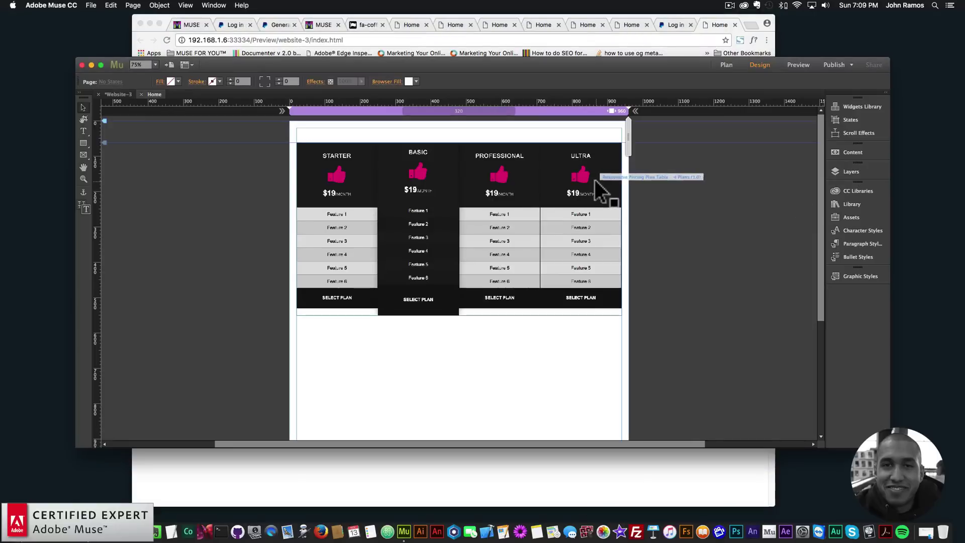
- Set the icon of Plan 2 (BASIC) to fa-coffee
left_click(630, 161)
left_click(657, 220)
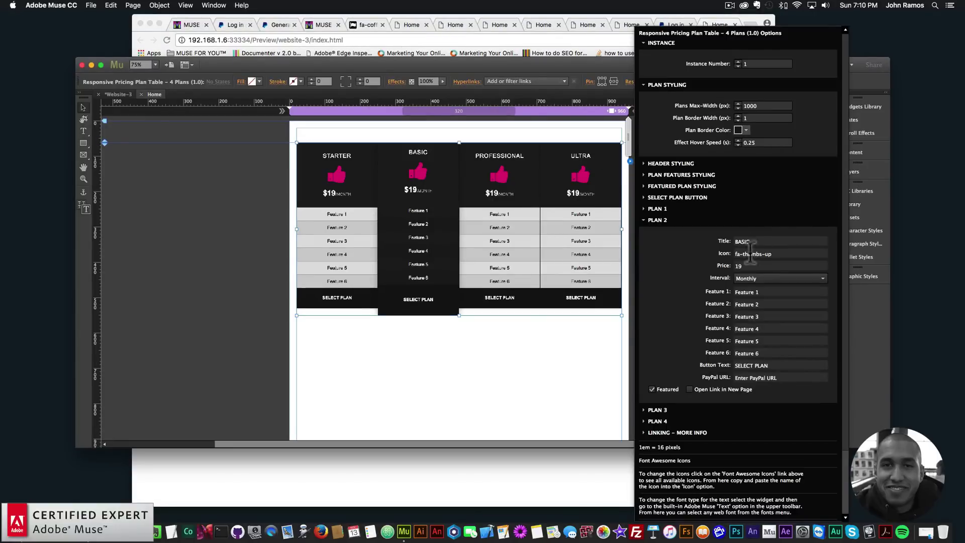
left_click_drag(743, 253, 804, 250)
type("coffee")
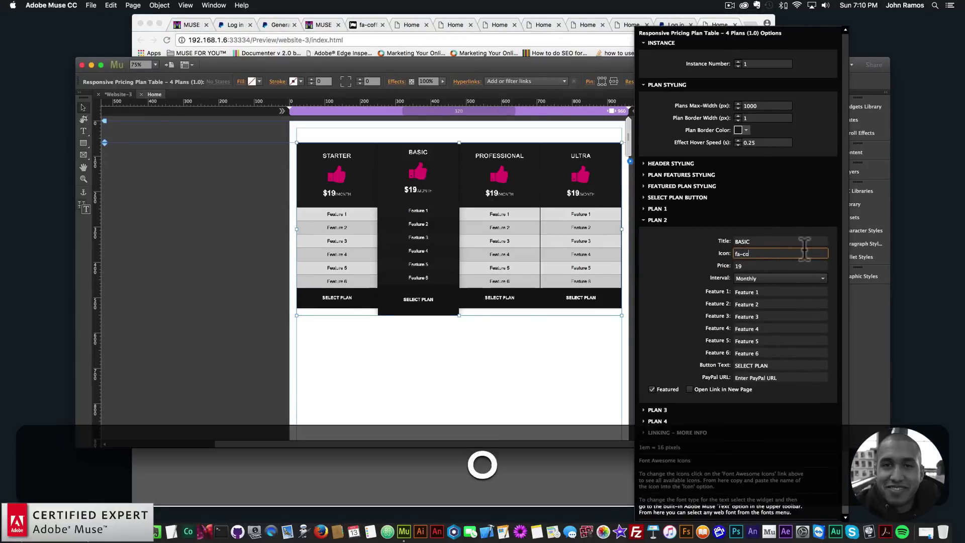
key("Return")
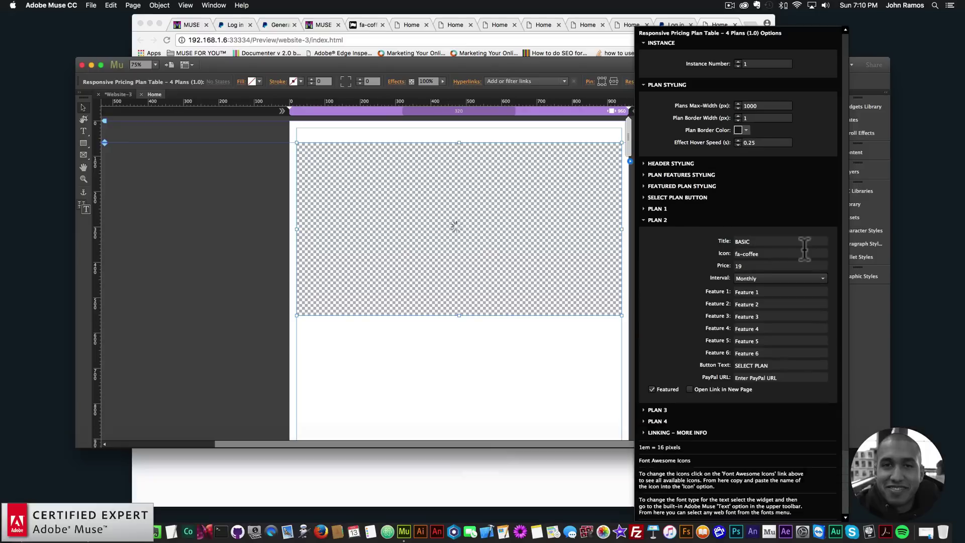
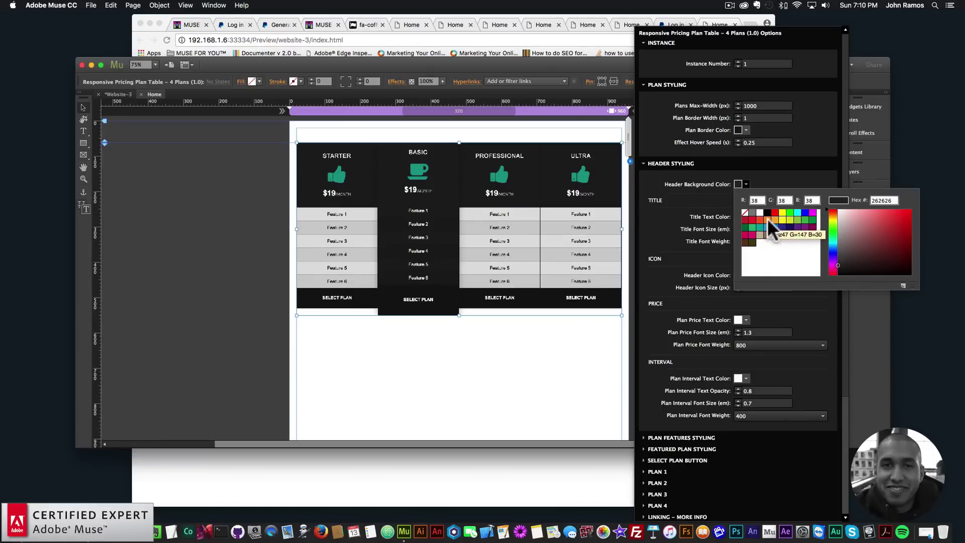
- Set the Header Background Color to orange F7931E and the Plan Border Color to white FFFFFF
left_click(767, 220)
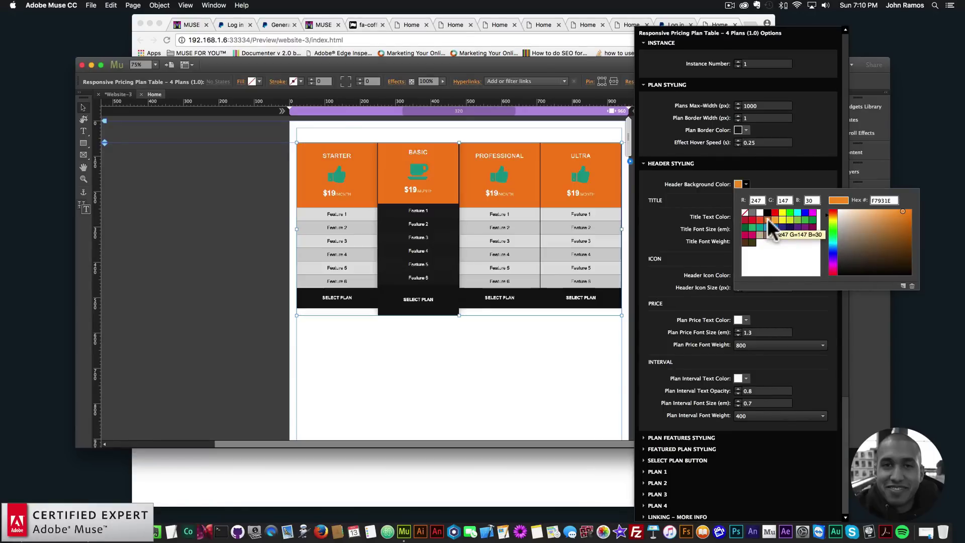
left_click(686, 201)
left_click(744, 130)
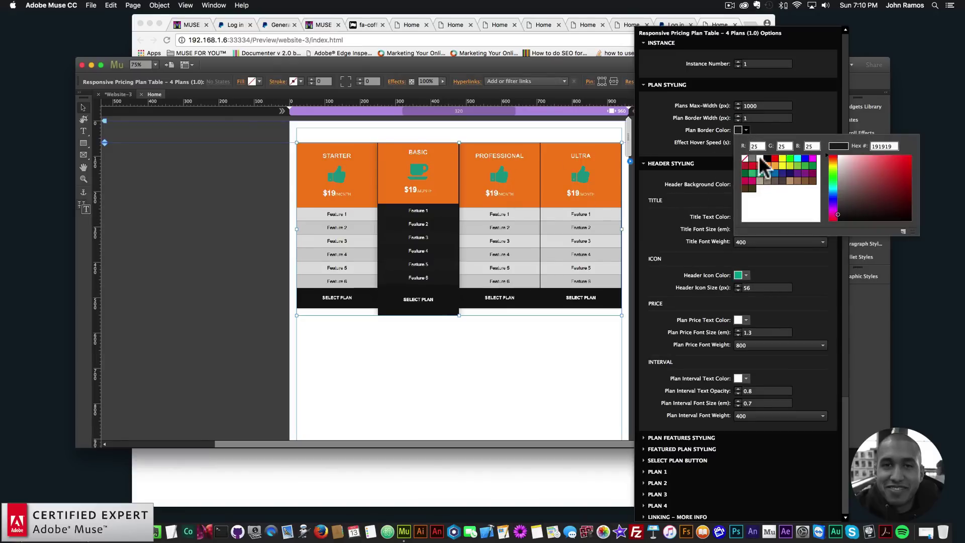
left_click(760, 158)
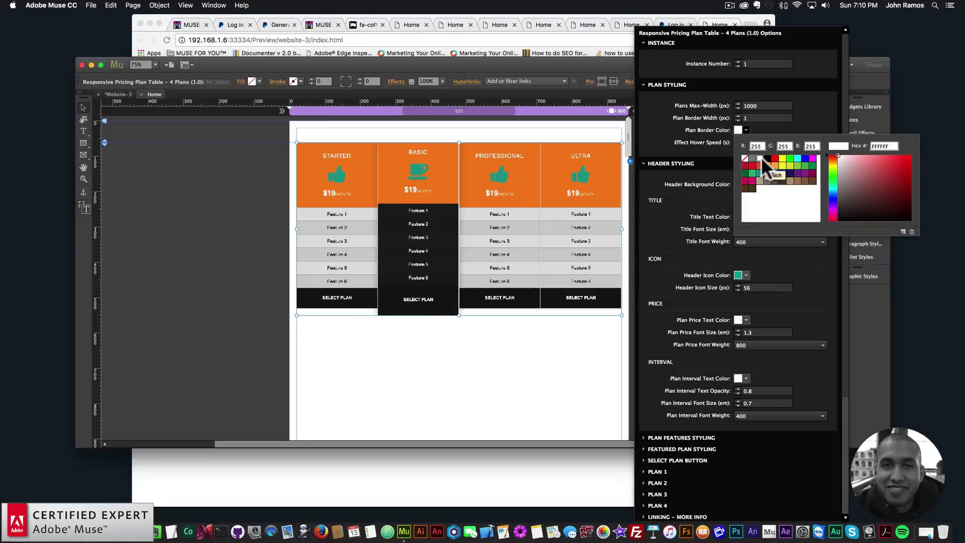
- Set the Plan Border Width to 10 px and close the widget options
left_click(753, 117)
type("10")
key("Return")
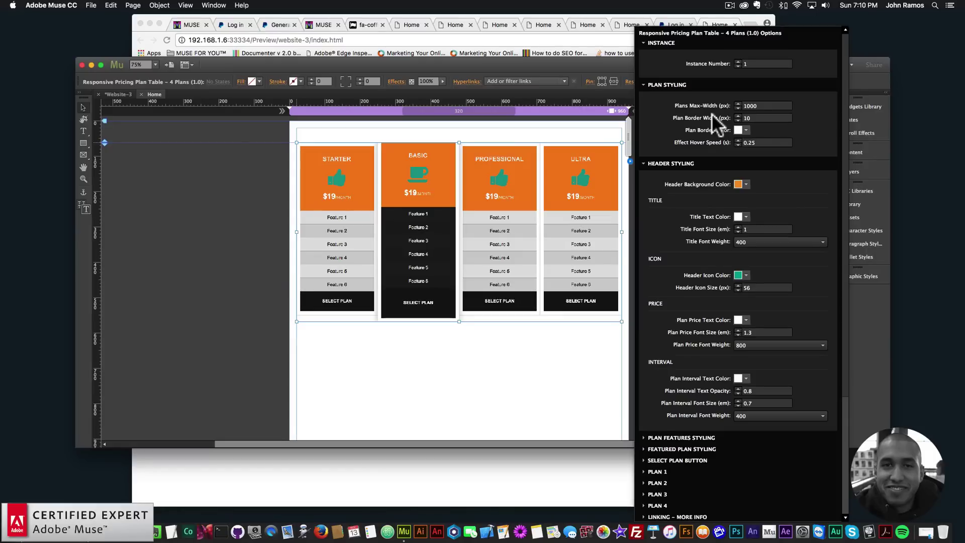
left_click(513, 391)
- Preview the page in the browser and check the table's responsive layout by narrowing the window to phone width and widening it again
left_click(91, 5)
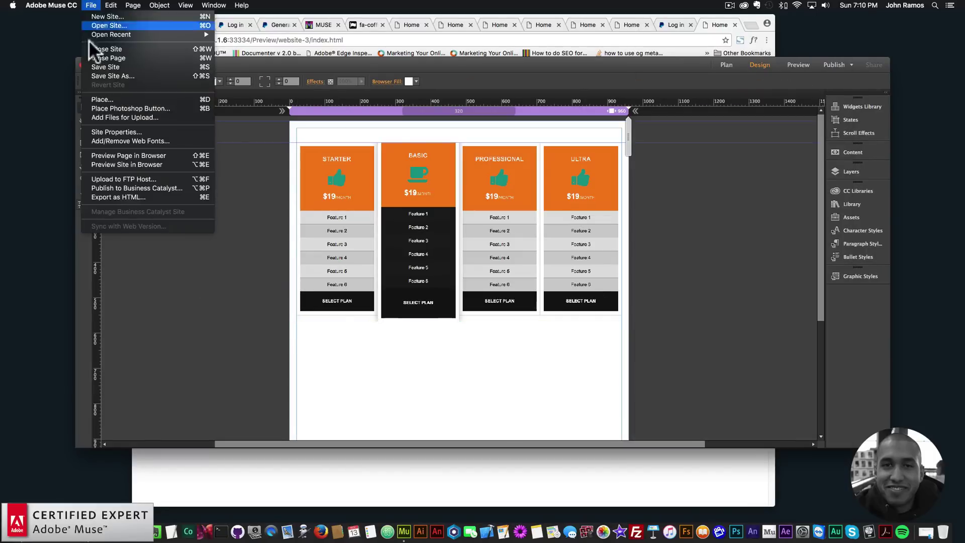
left_click(117, 153)
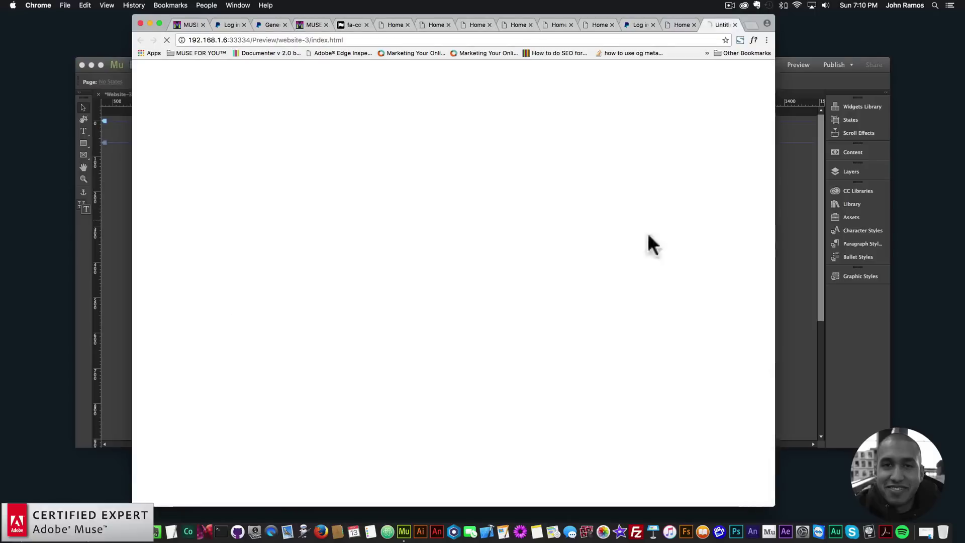
left_click_drag(774, 181, 250, 189)
scroll(240, 226, "down", 5)
scroll(237, 209, "up", 5)
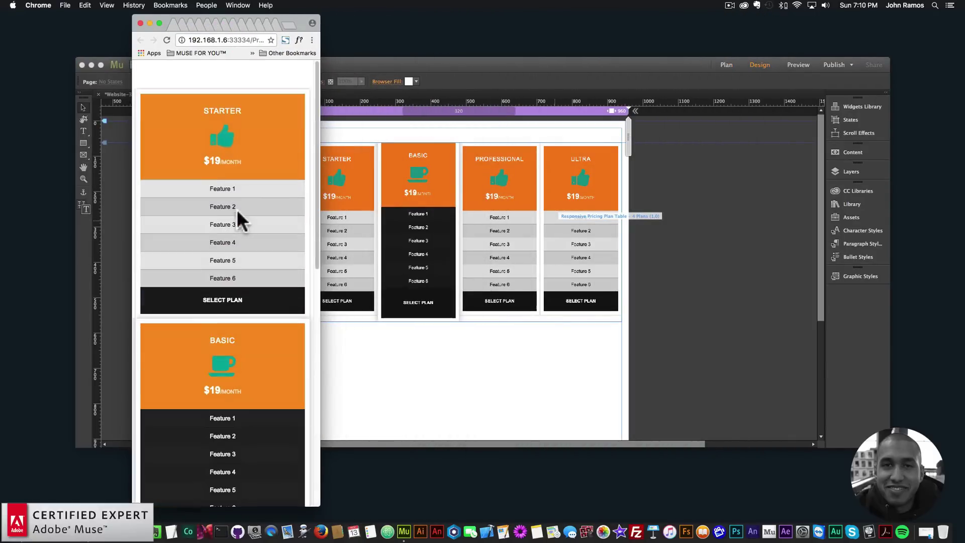
left_click_drag(322, 216, 823, 211)
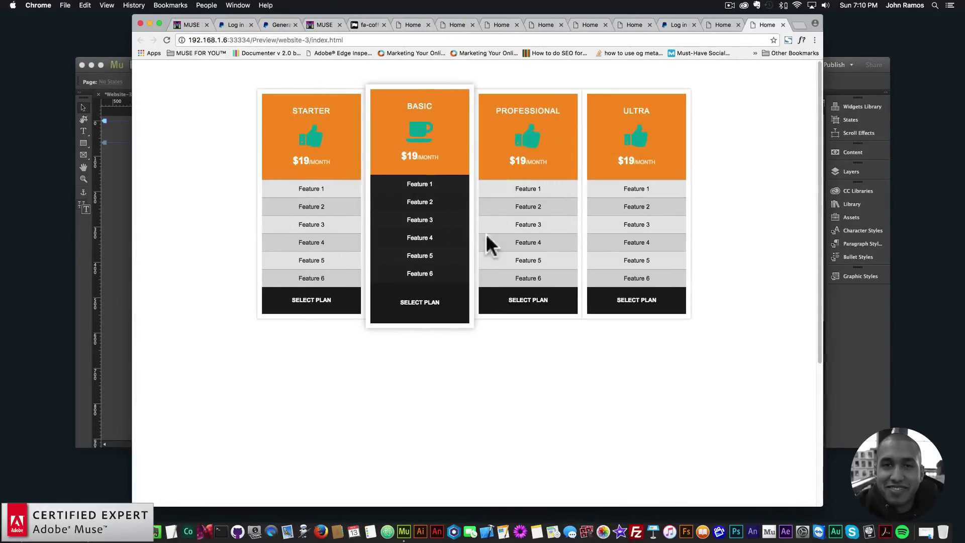
- Switch to Adobe Muse and set the Featured Plan Background Color to teal 00A99D
key("super+Tab")
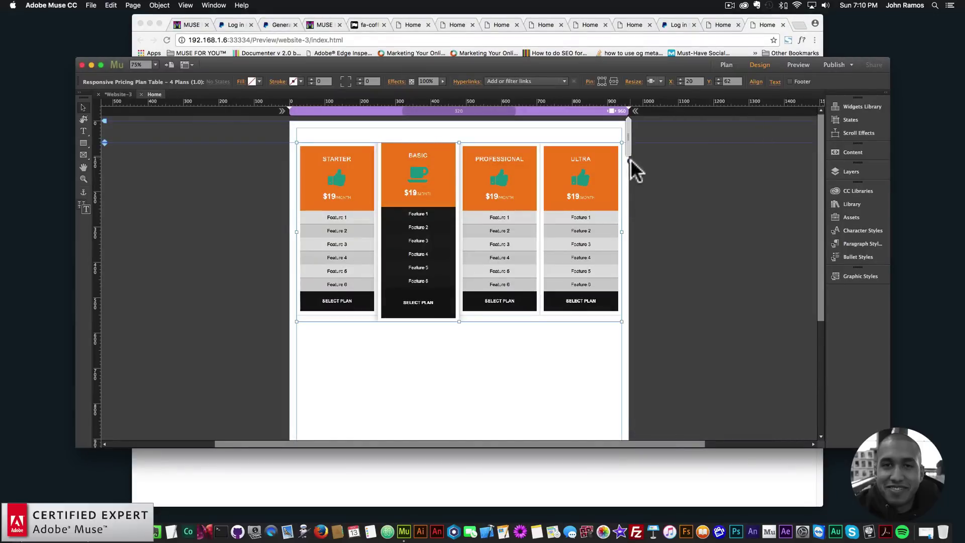
left_click(630, 160)
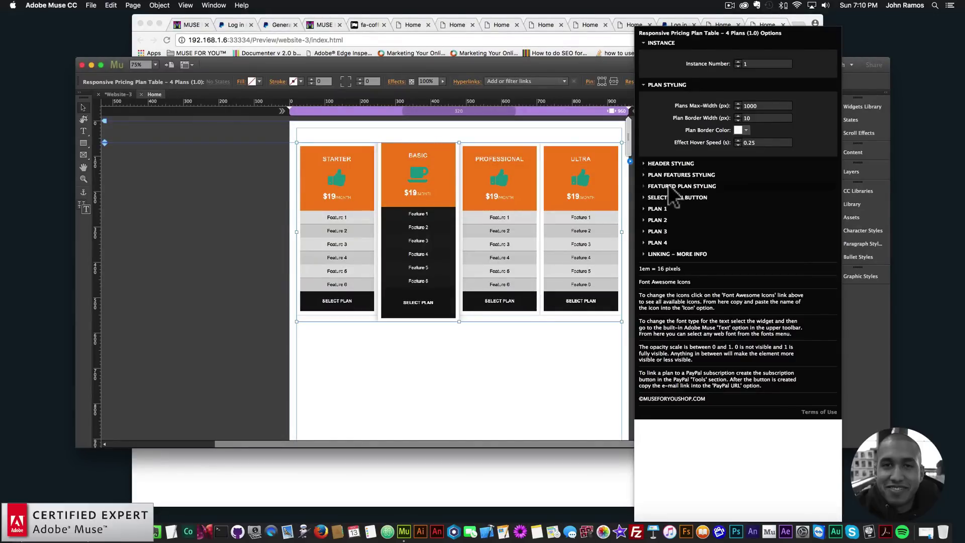
left_click(669, 186)
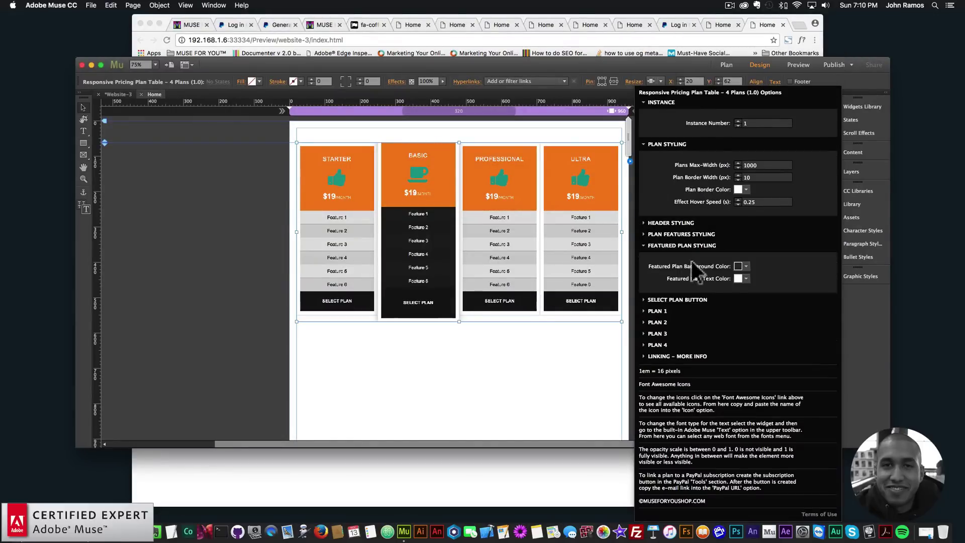
left_click(738, 266)
left_click(760, 309)
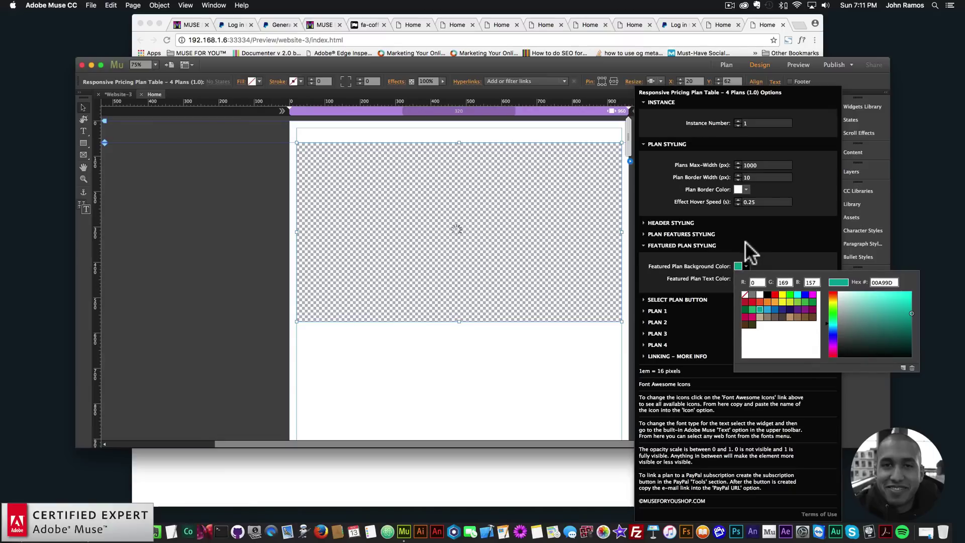
left_click(689, 263)
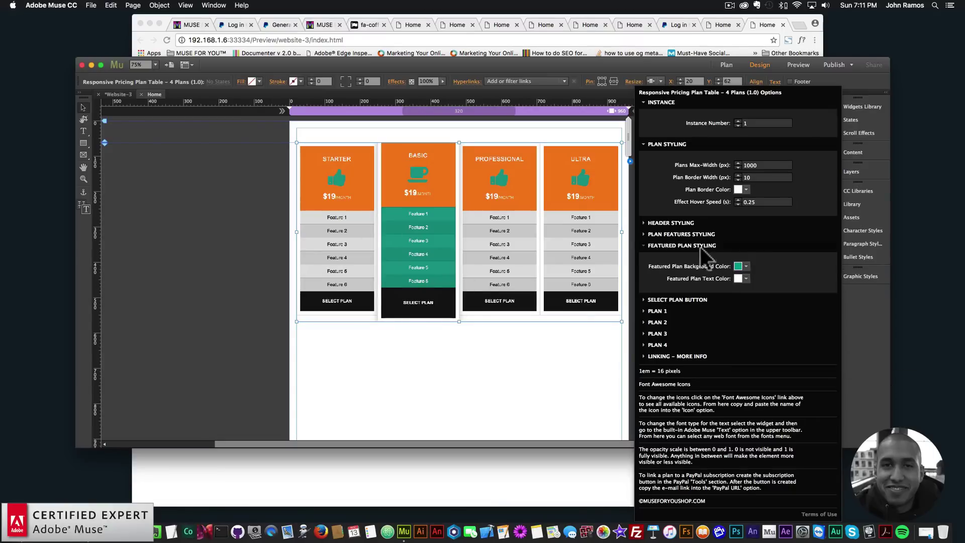
- Try black 000000 as the Featured Plan Text Color, and set it back to white FFFFFF
left_click(746, 278)
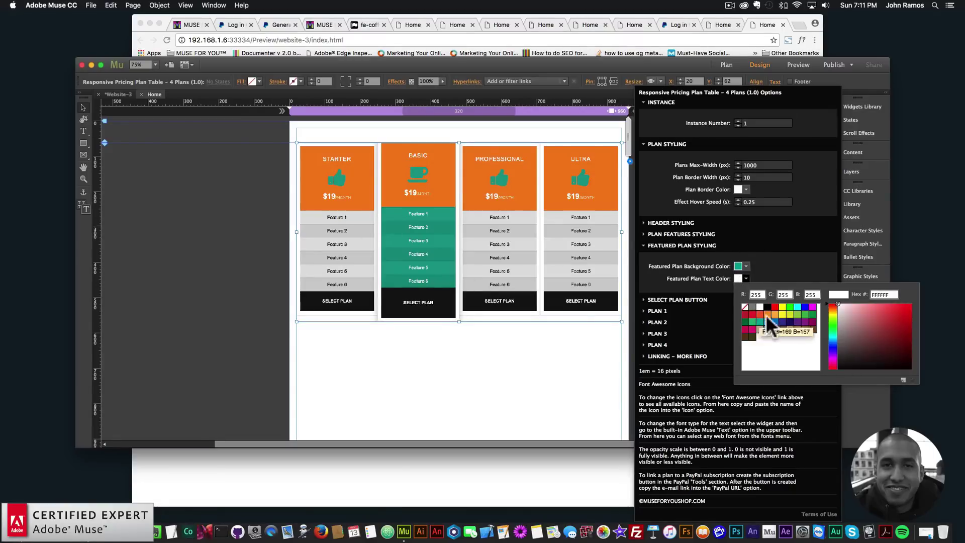
left_click(767, 306)
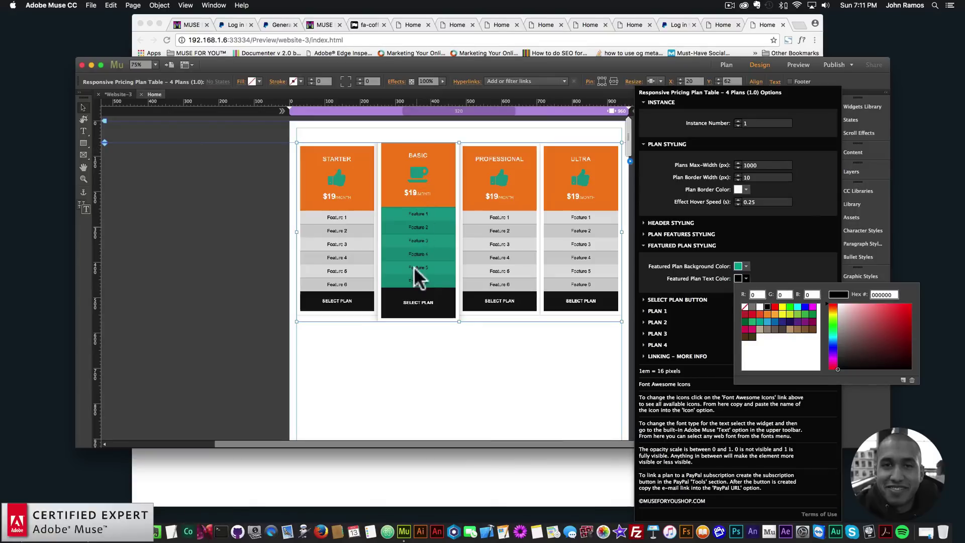
left_click(760, 306)
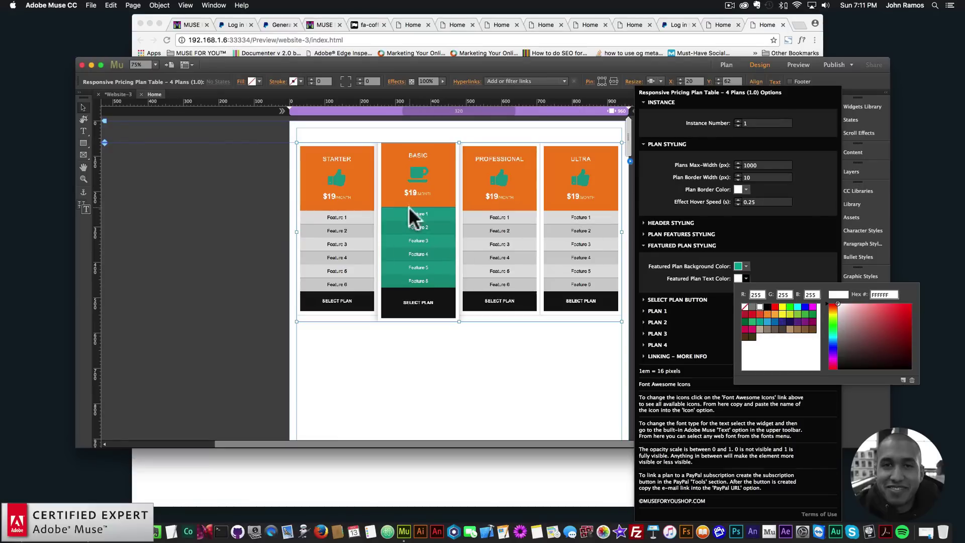
- Expand the Plan Features Styling options, check the previewed pricing table in the browser and return to Adobe Muse
left_click(680, 233)
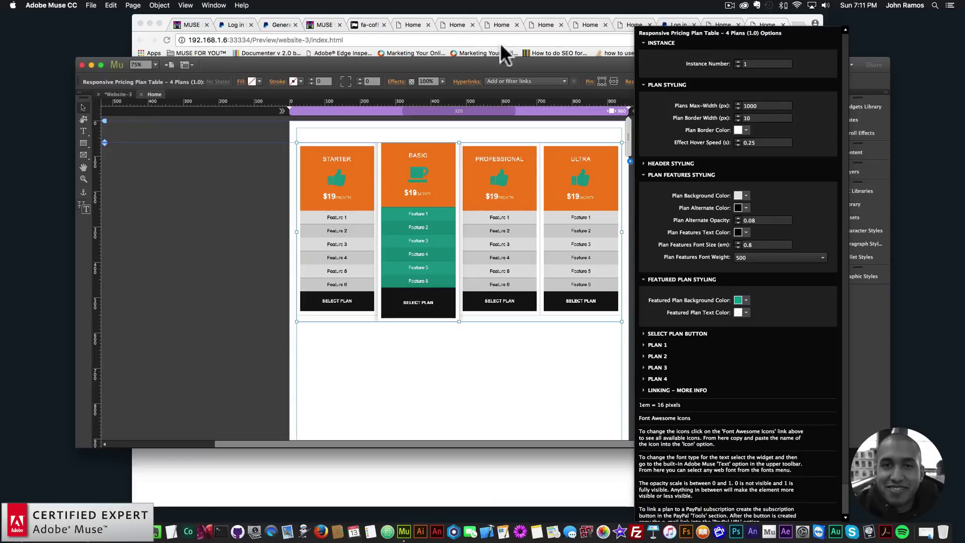
left_click(574, 44)
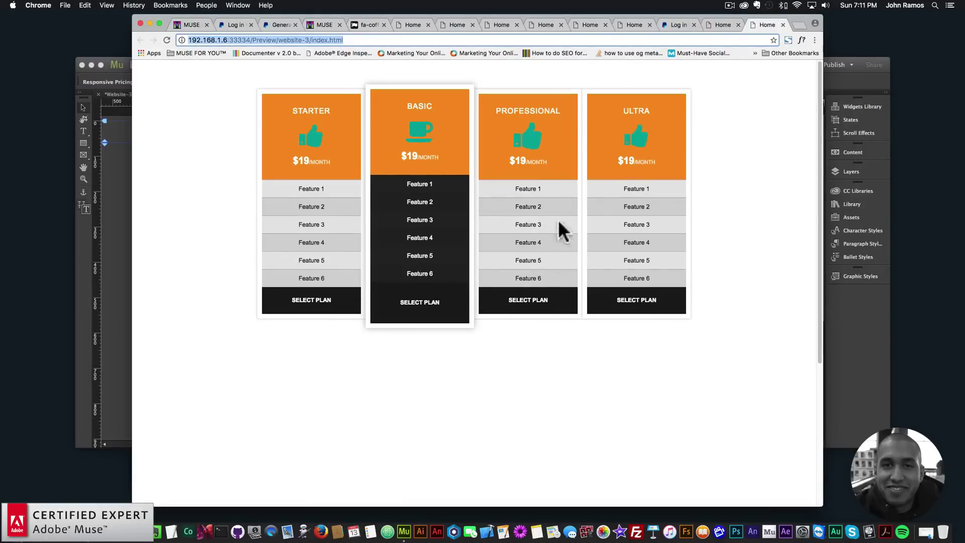
left_click(851, 340)
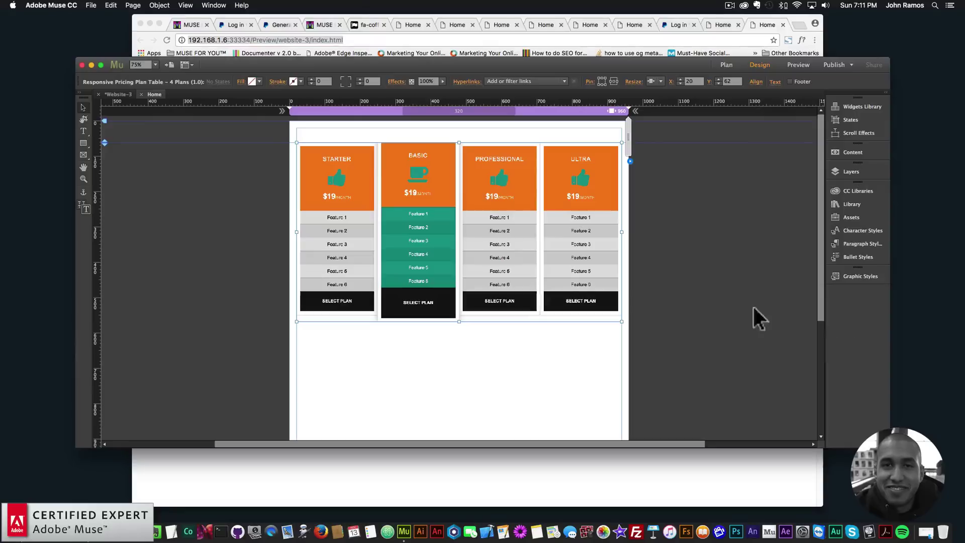
- Set the Plan Alternate Color in the Plan Features Styling options to green 39B54A
left_click(630, 161)
left_click(675, 181)
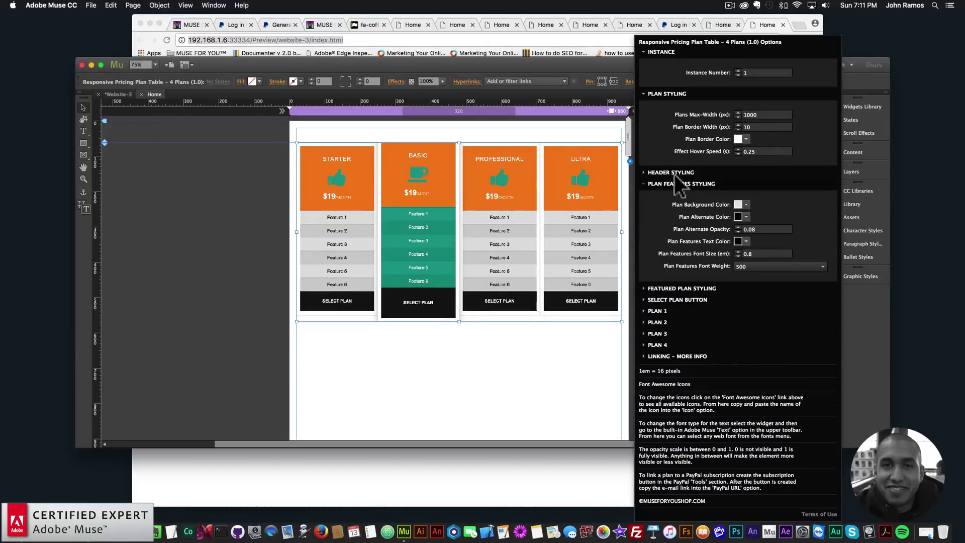
left_click(747, 217)
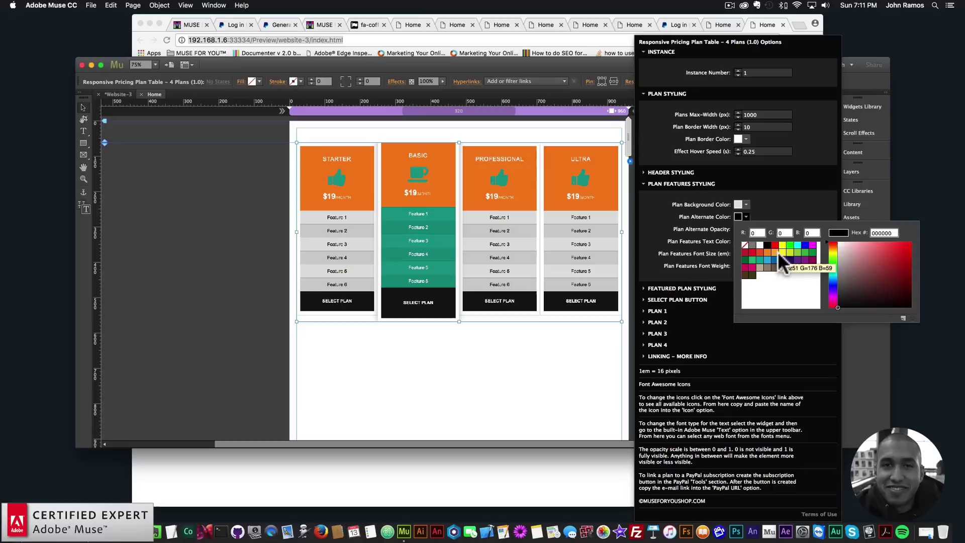
left_click(804, 253)
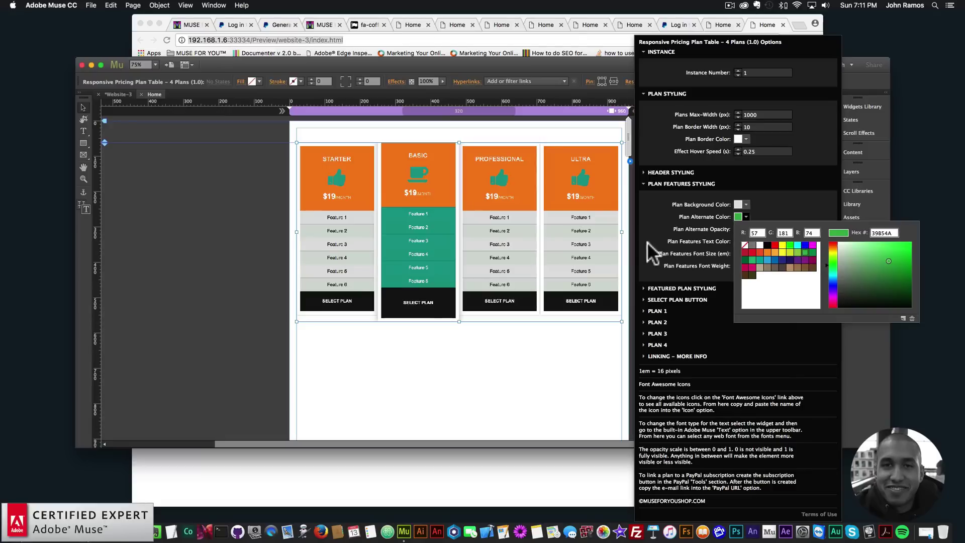
- Set the Plan Alternate Opacity in the Plan Features Styling options to 0.2
left_click(682, 240)
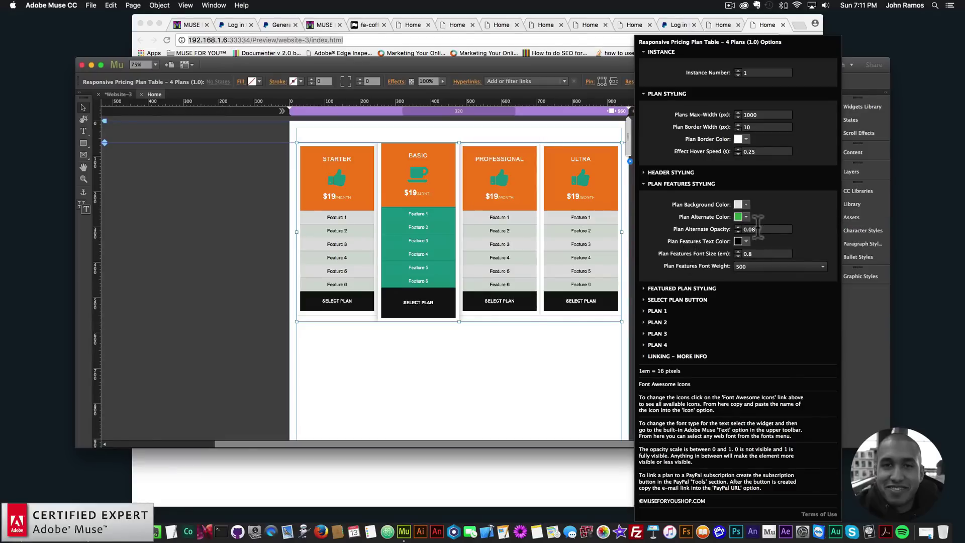
double_click(754, 229)
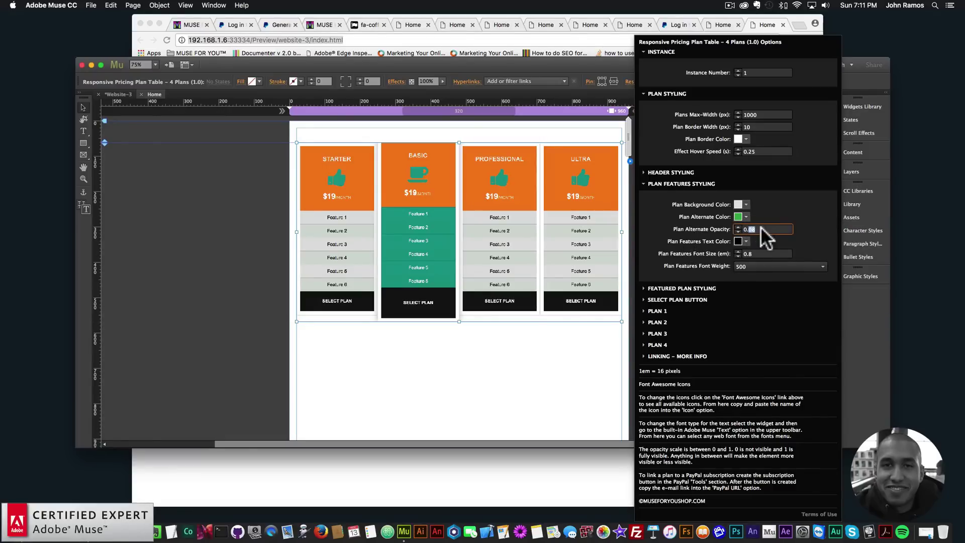
type("2")
key("Return")
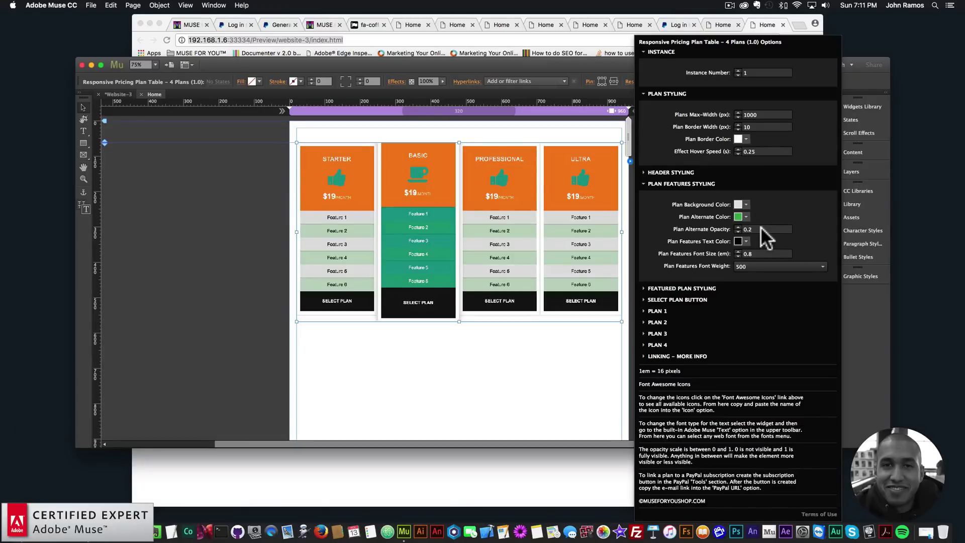
- Preview the page in the browser to check the alternating feature row colors, and return to Adobe Muse
left_click(451, 327)
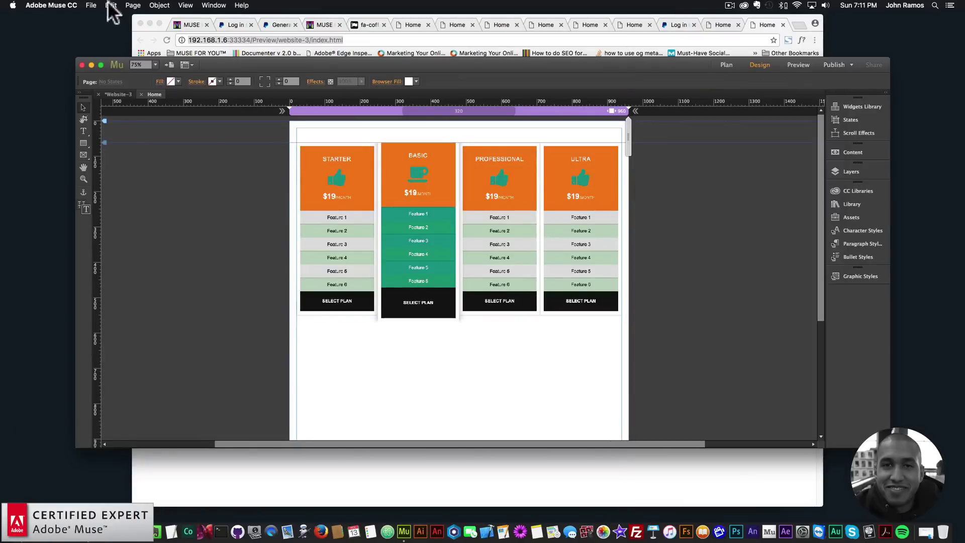
left_click(91, 5)
left_click(114, 155)
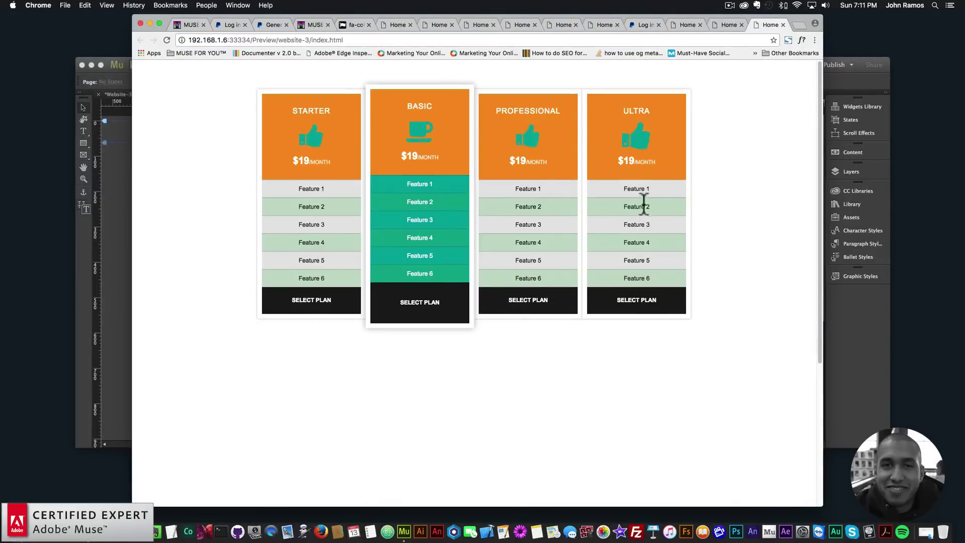
left_click(849, 339)
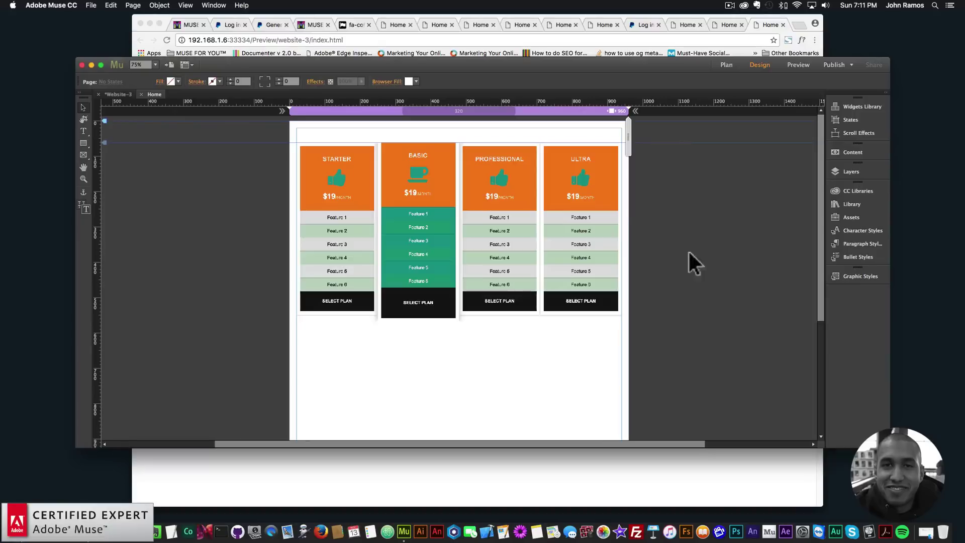
- Set the Select Button Hover Color in the pricing table's Select Plan Button options to blue 29ABE2
left_click(630, 162)
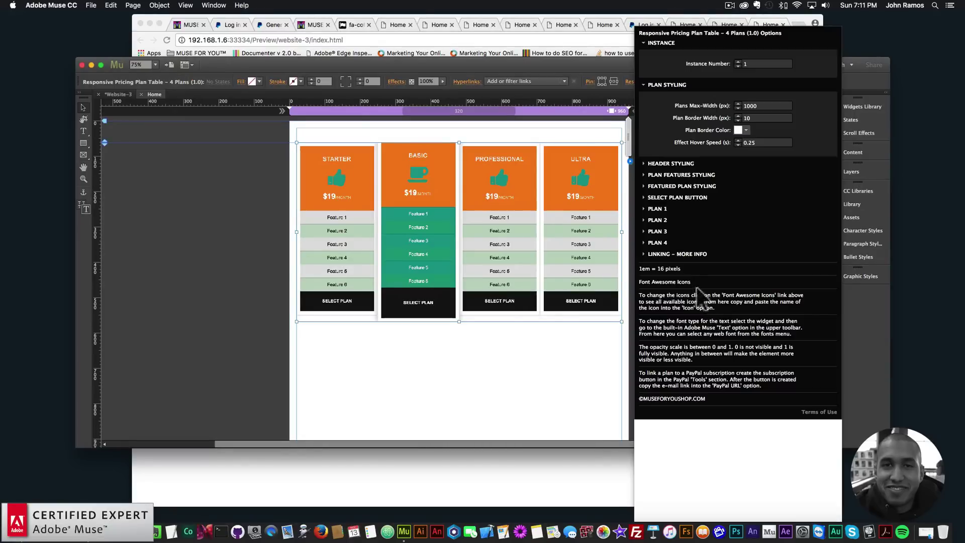
left_click(673, 198)
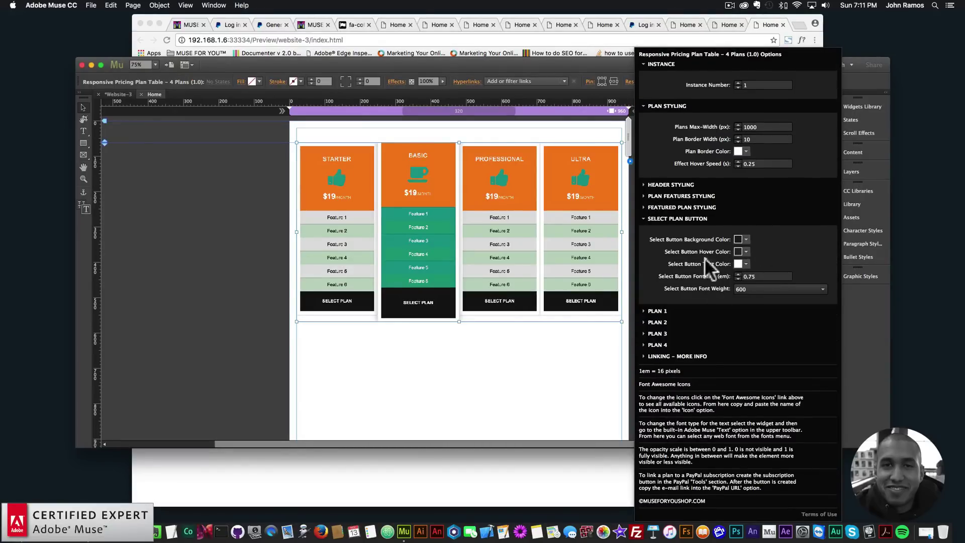
double_click(741, 288)
key("BackSpace")
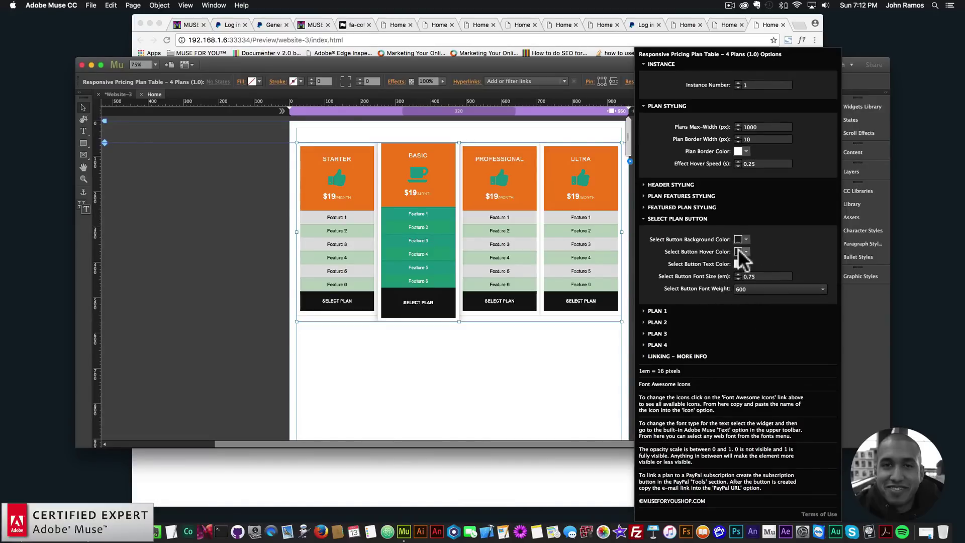
left_click(747, 252)
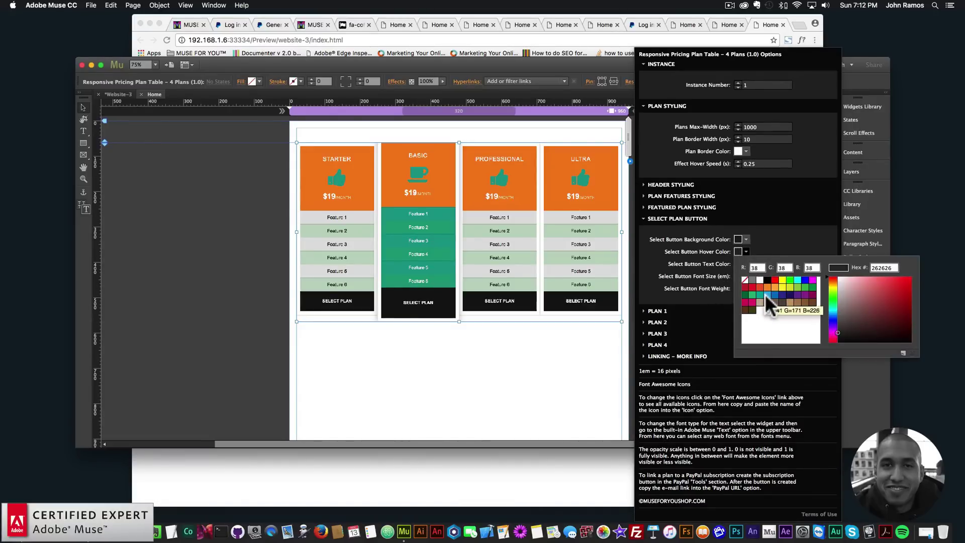
left_click(765, 295)
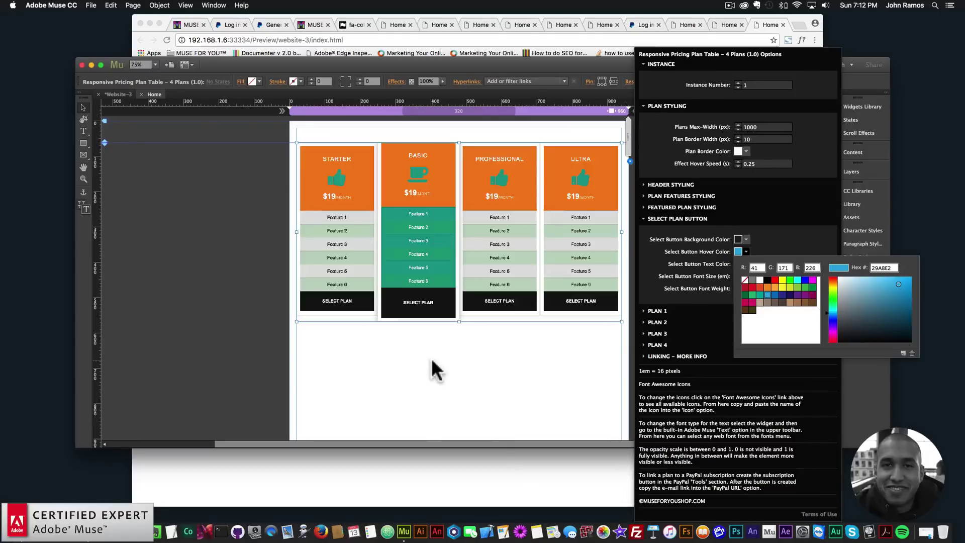
- Preview the page in the browser, test the Starter plan's PayPal subscription link, and return to Adobe Muse
left_click(91, 5)
left_click(110, 155)
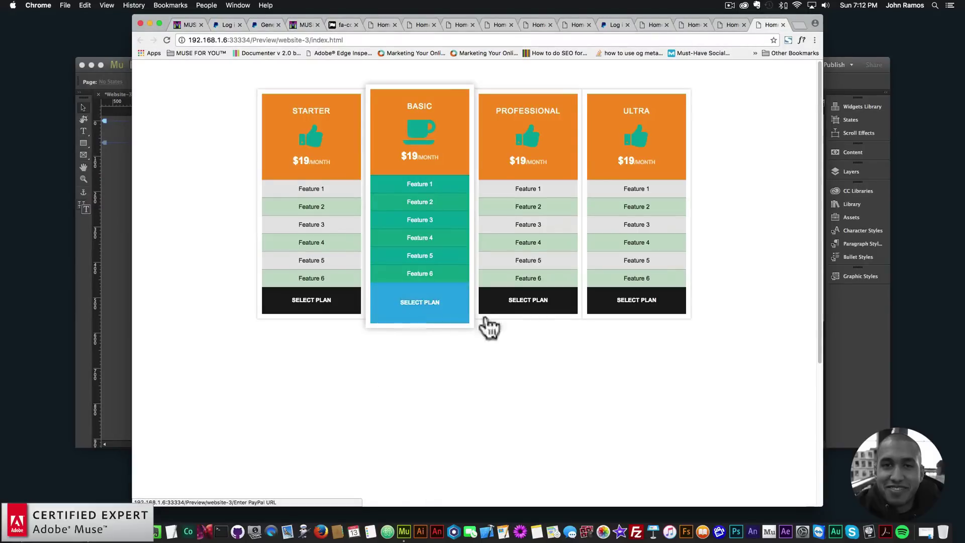
left_click(314, 301)
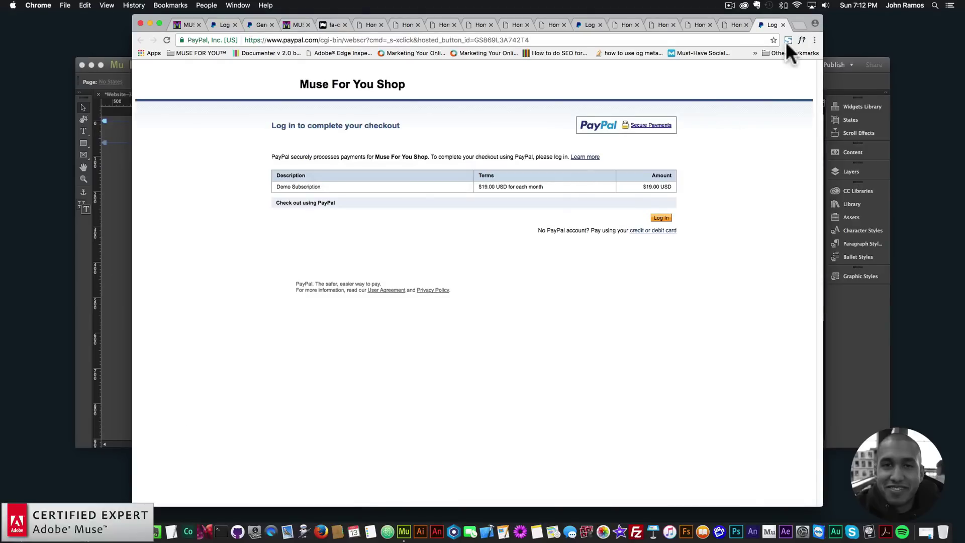
left_click(782, 25)
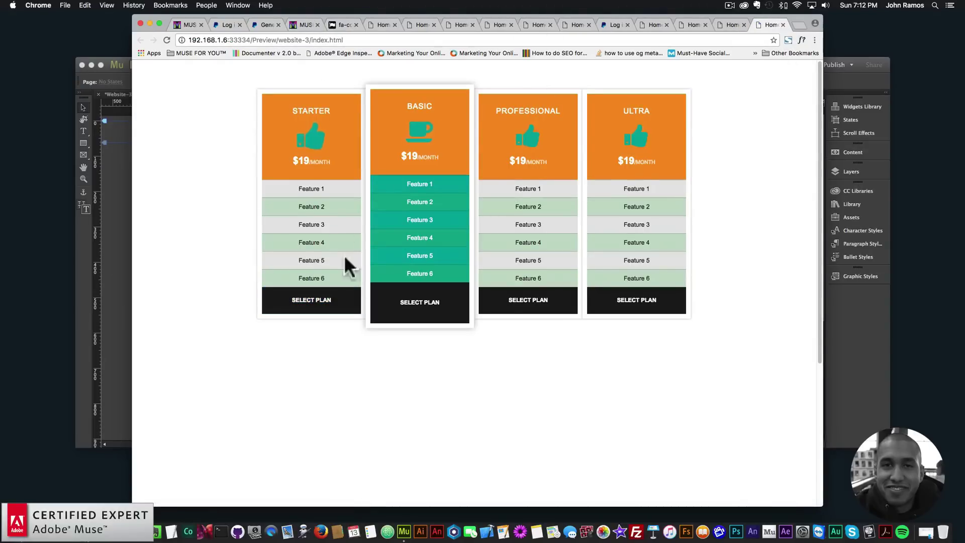
left_click(123, 243)
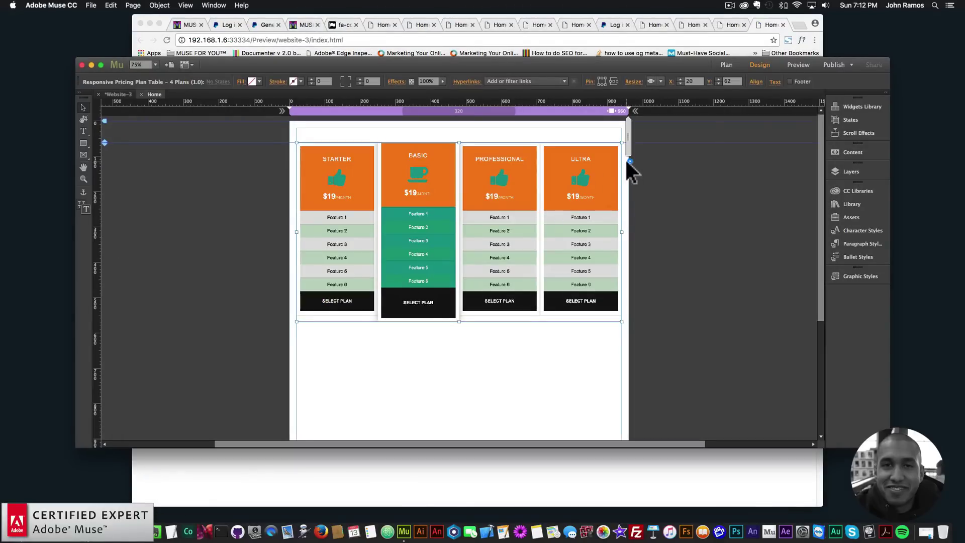
- Look over the pricing table widget's options once more and switch back to the browser preview
left_click(630, 161)
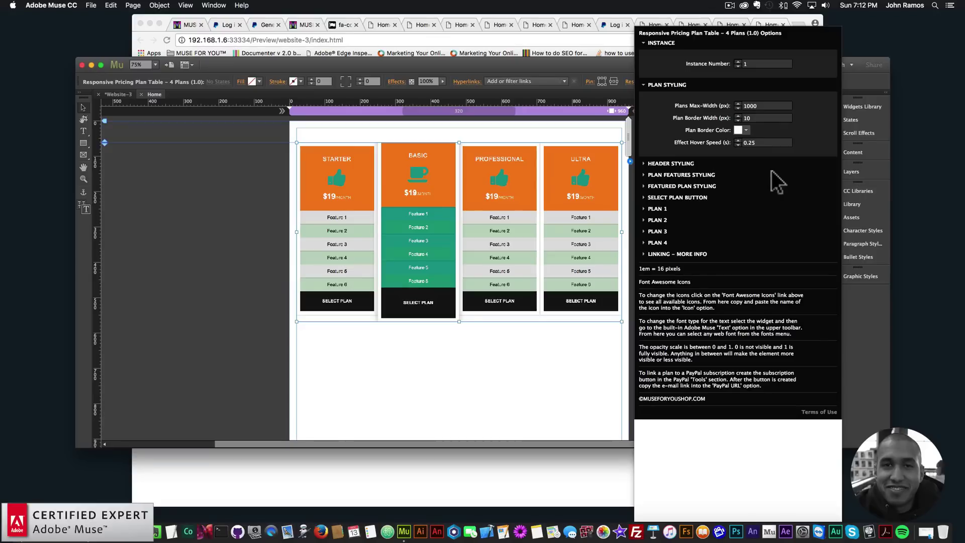
left_click(636, 162)
left_click(786, 27)
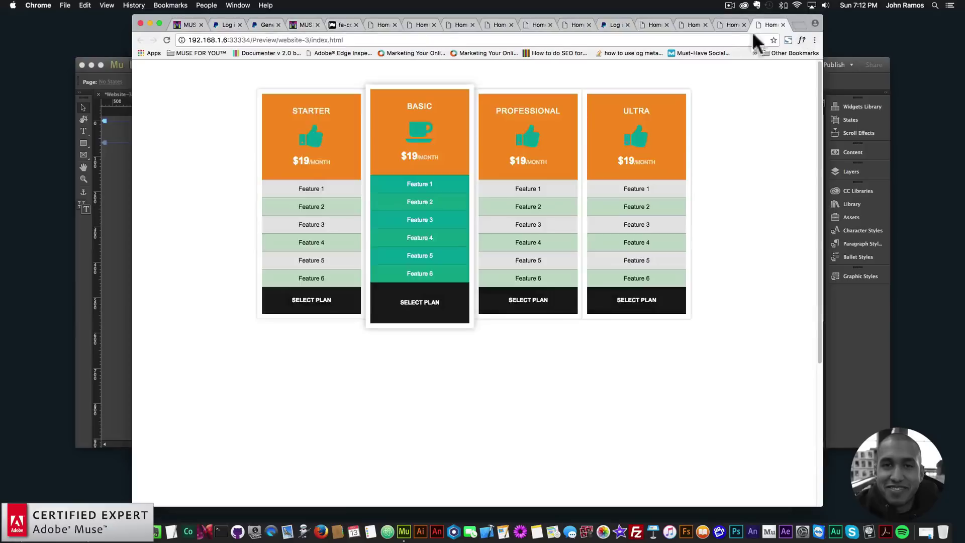
- Open museforyoushop.com in a new browser tab
key("super+t")
type("museforyoushop.p")
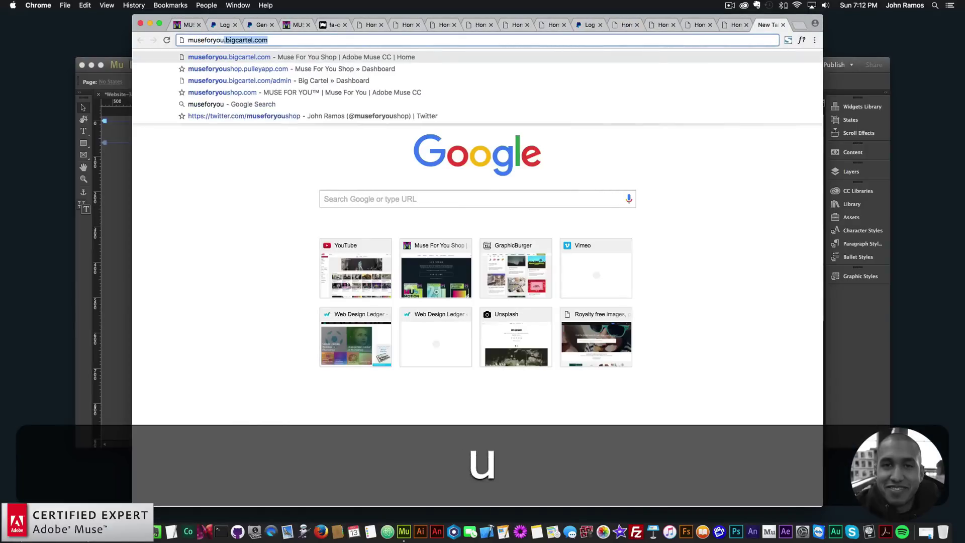
key("BackSpace")
key("BackSpace")
type("p.com")
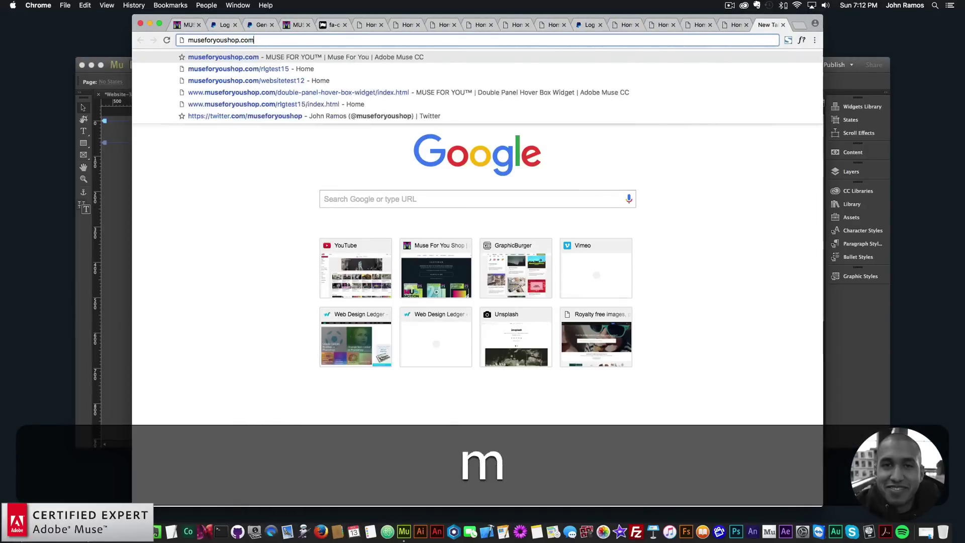
key("Return")
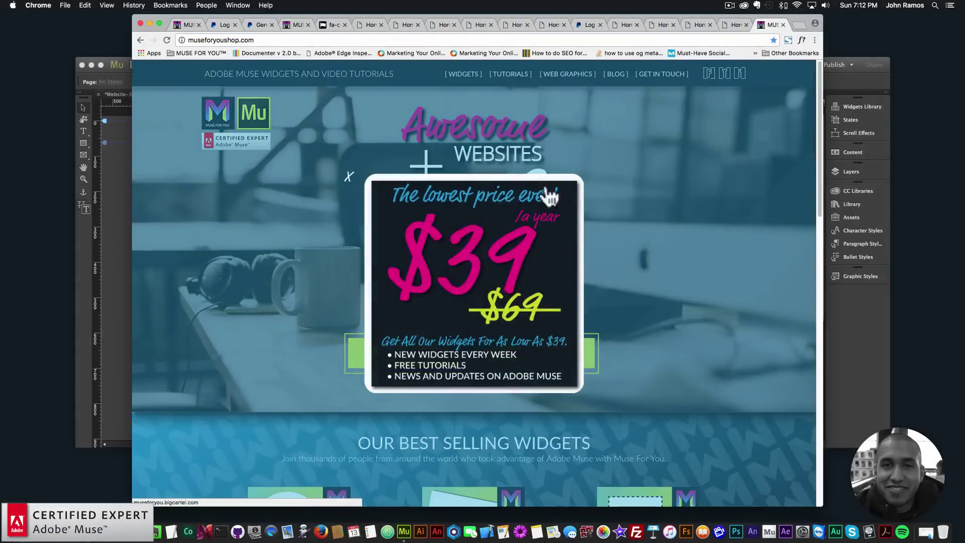
- Enter the shop from the $39 a year offer and open the Responsive Pricing Plan Table Widget product page
left_click(461, 273)
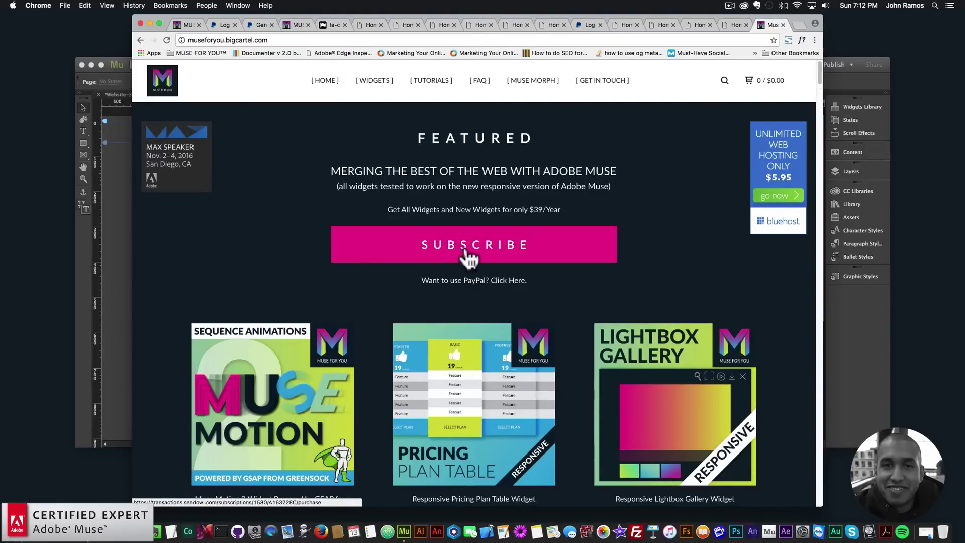
scroll(477, 258, "down", 2)
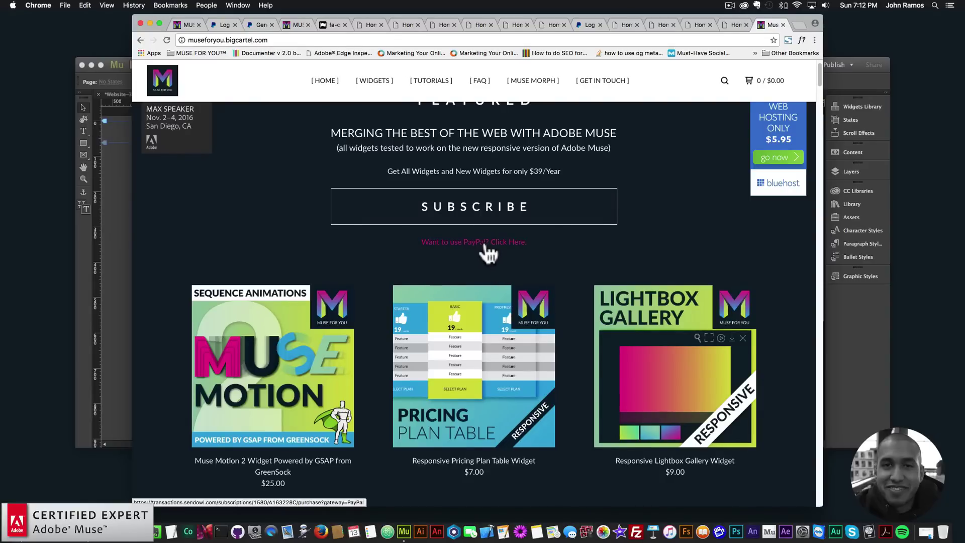
scroll(482, 253, "down", 5)
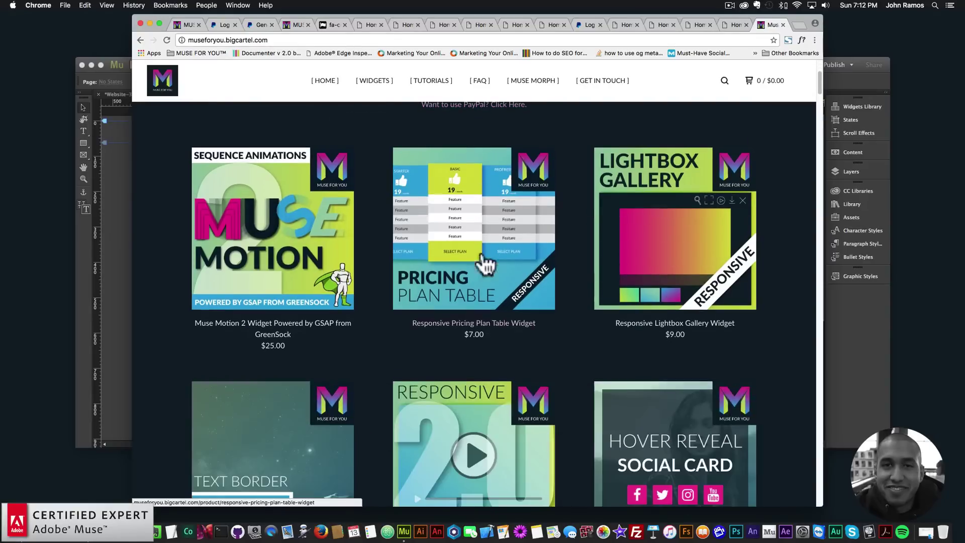
left_click(468, 227)
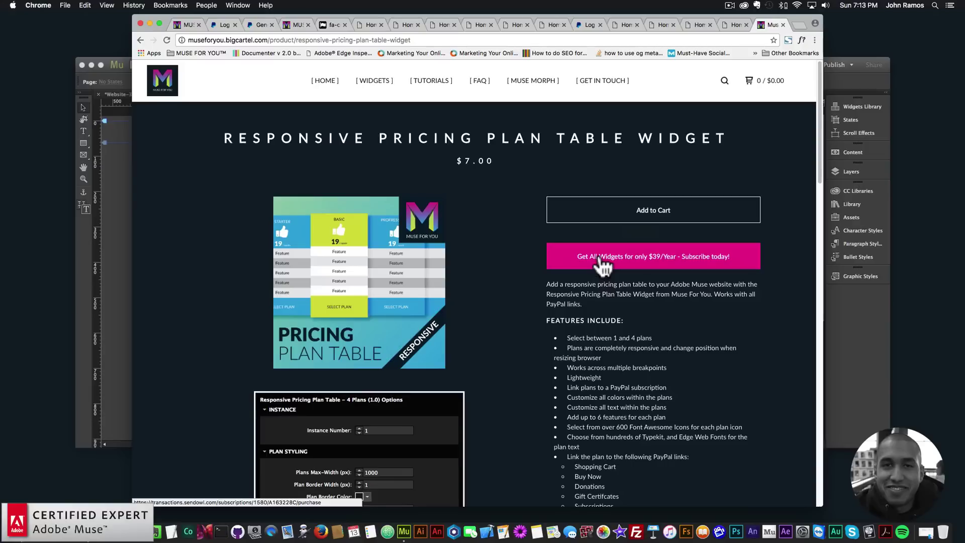
- Open the live preview of the pricing plan table from its product page and widen the browser window
scroll(506, 248, "down", 5)
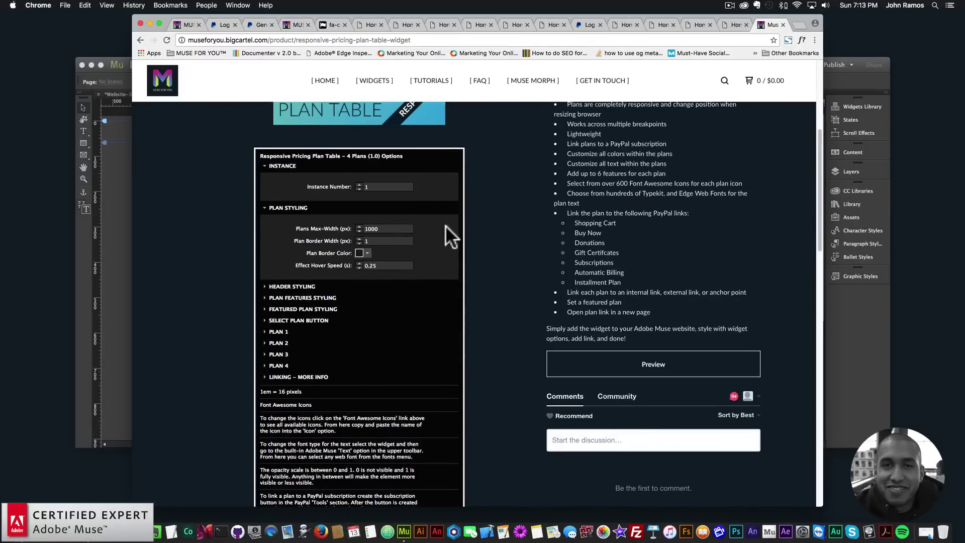
scroll(648, 307, "down", 2)
left_click(648, 302)
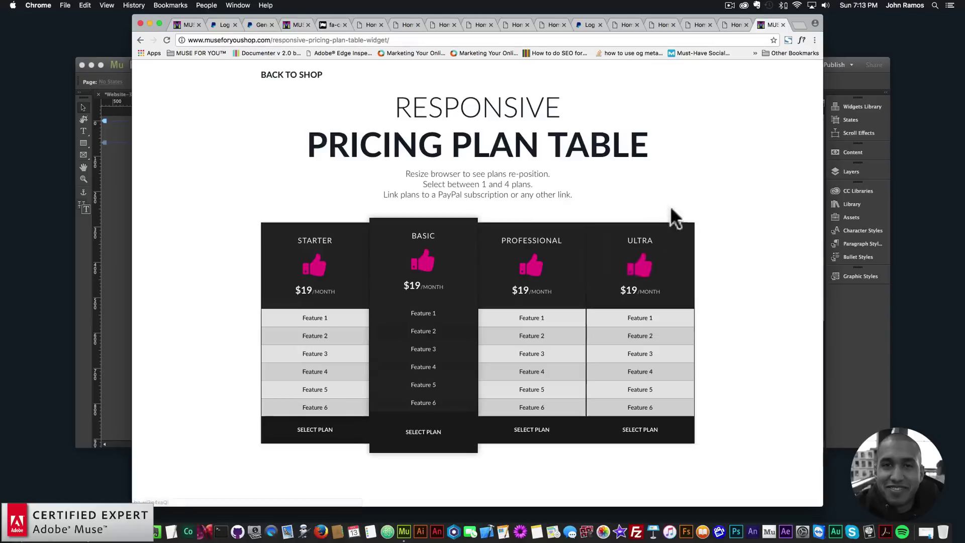
left_click_drag(822, 240, 870, 248)
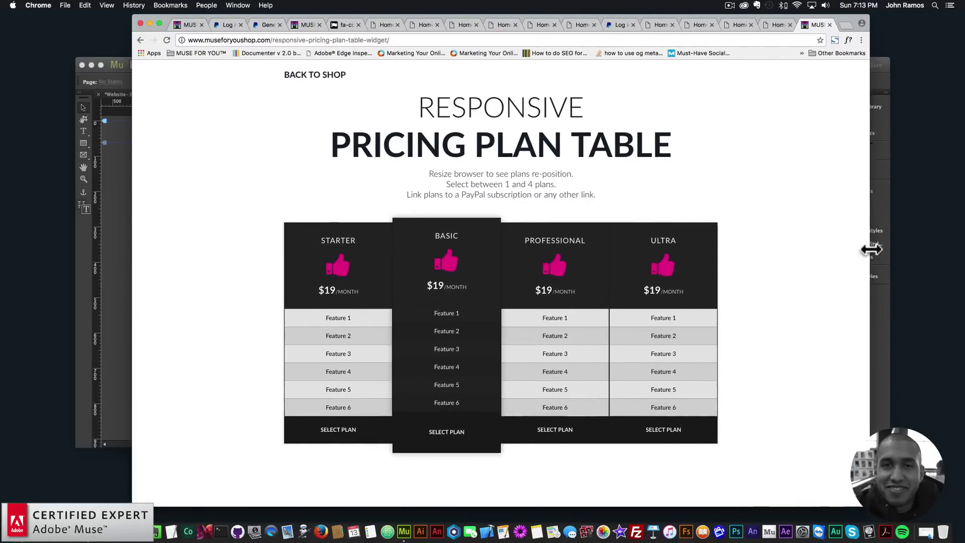
- Return to the widget's product page and look over its options images, comments and feature list
left_click(140, 39)
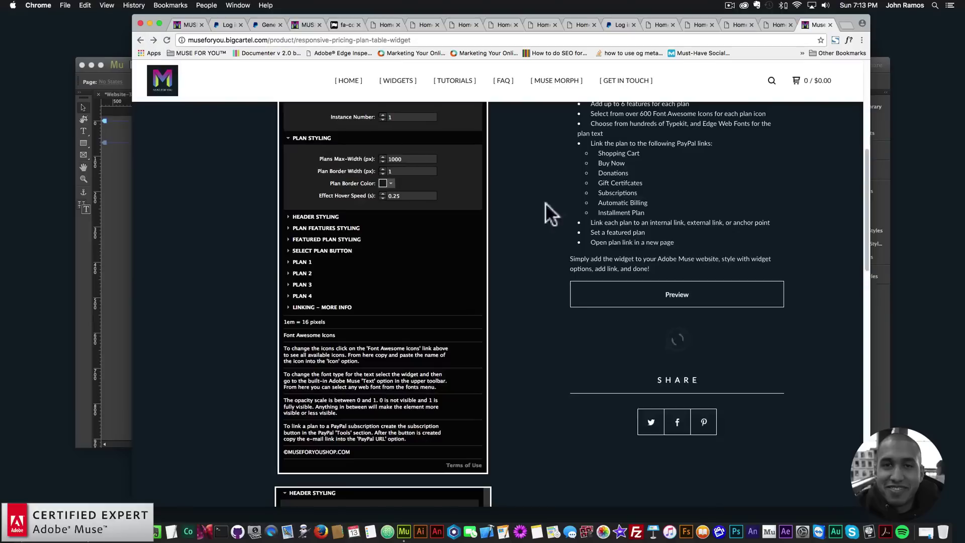
scroll(641, 279, "down", 3)
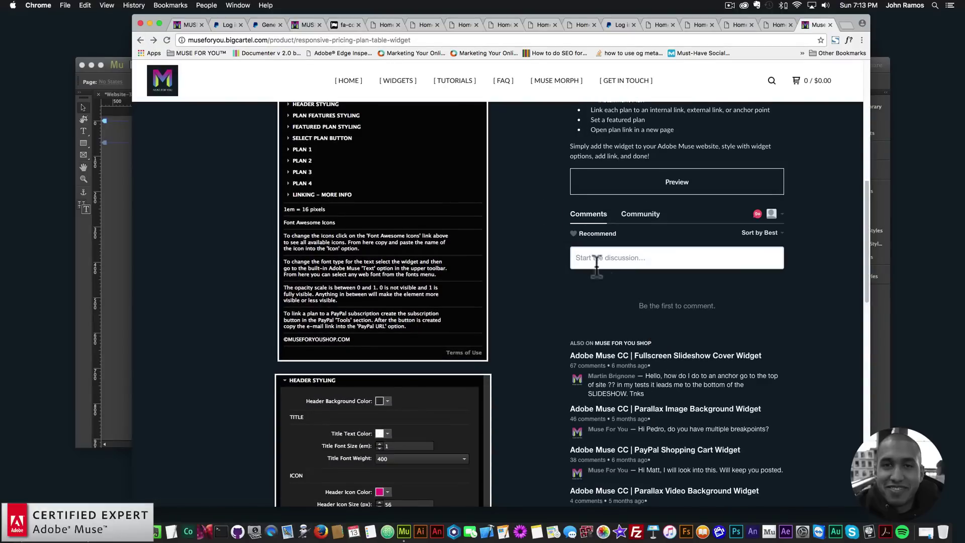
scroll(653, 261, "down", 1)
scroll(653, 256, "up", 10)
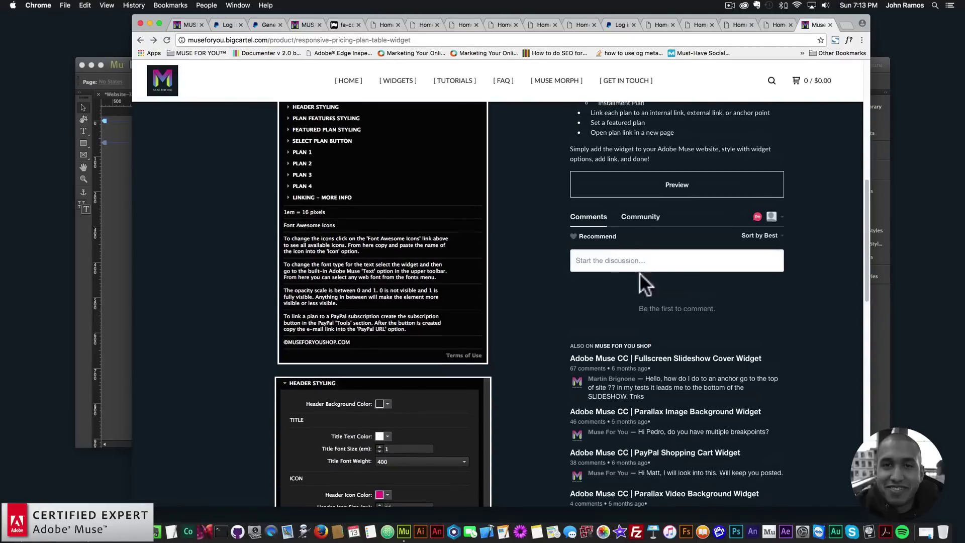
scroll(541, 233, "up", 3)
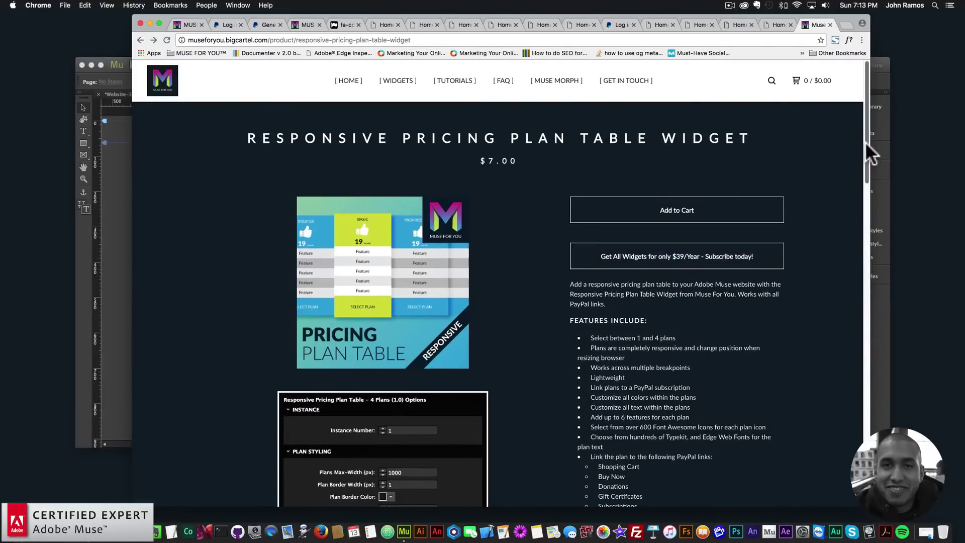